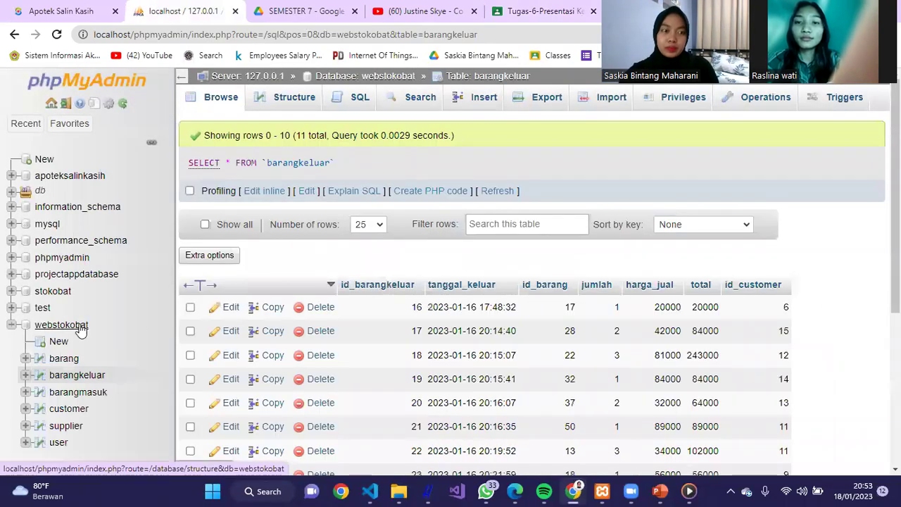
- Open the webstokobat overview showing 6 tables, then browse the user table and its structure
{"action": "left_click", "coordinate": [80, 327]}
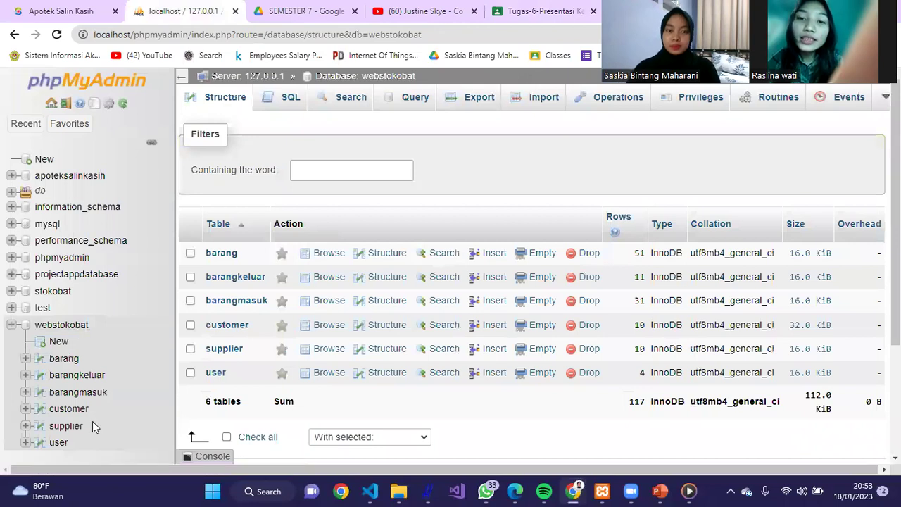
{"action": "triple_click", "coordinate": [262, 407]}
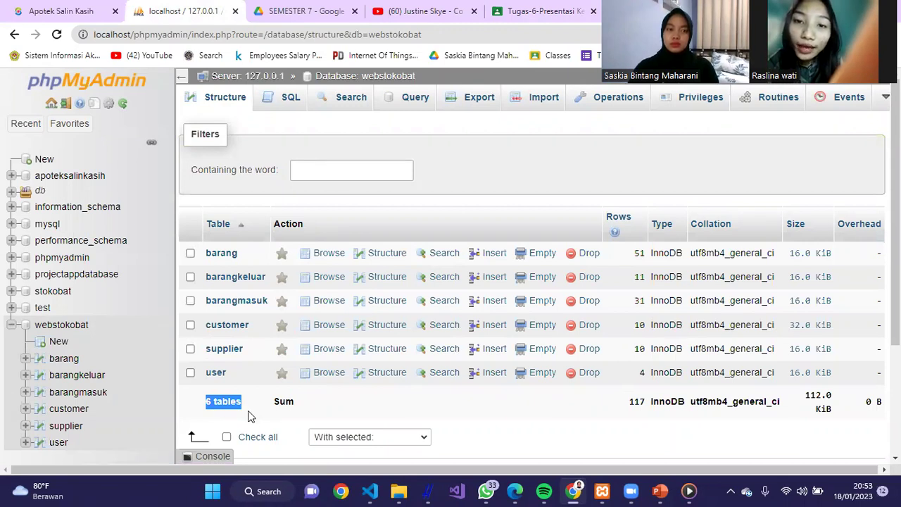
{"action": "left_click", "coordinate": [247, 416]}
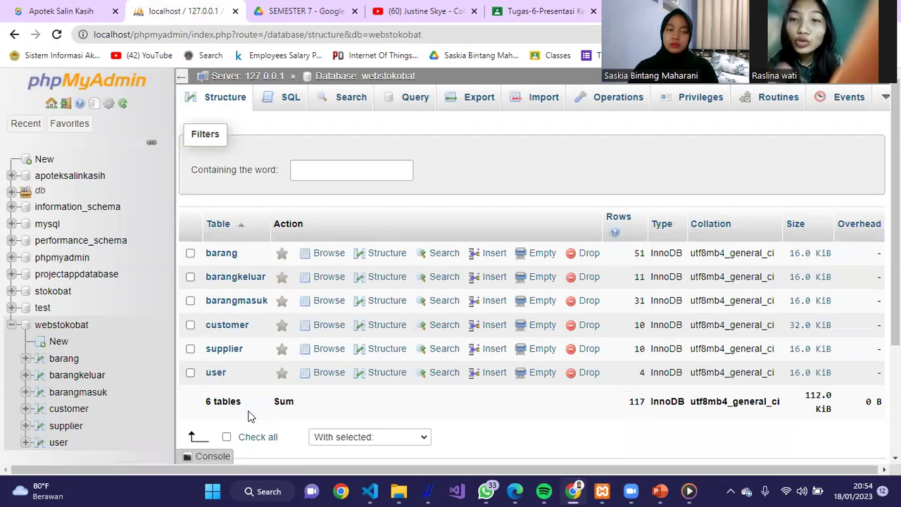
{"action": "left_click", "coordinate": [220, 373]}
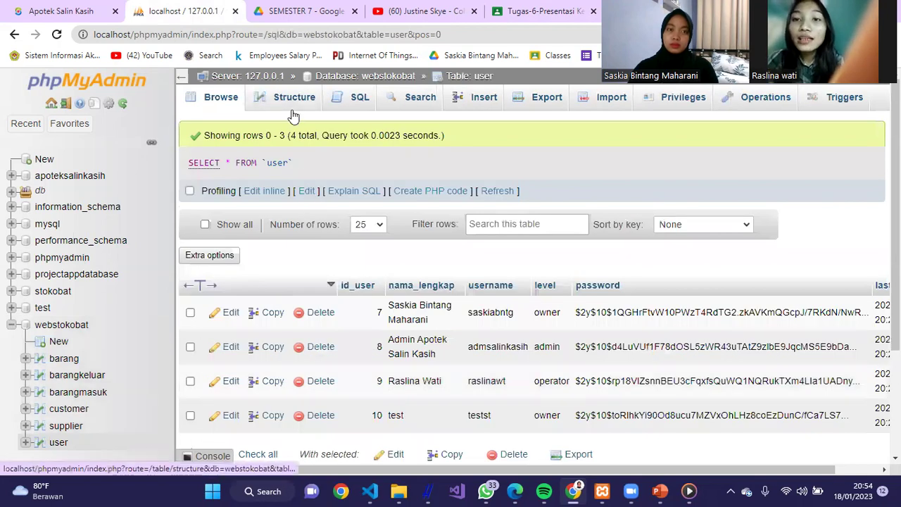
{"action": "left_click", "coordinate": [293, 110]}
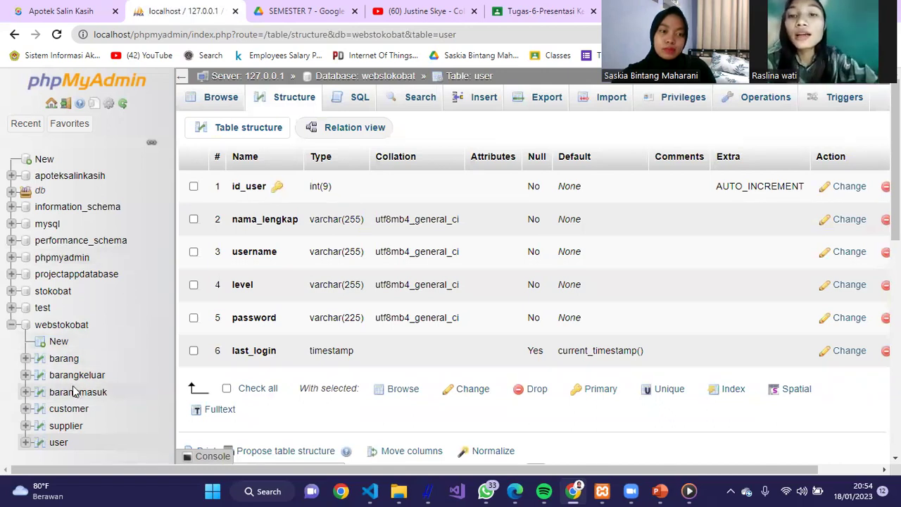
{"action": "left_click", "coordinate": [218, 95]}
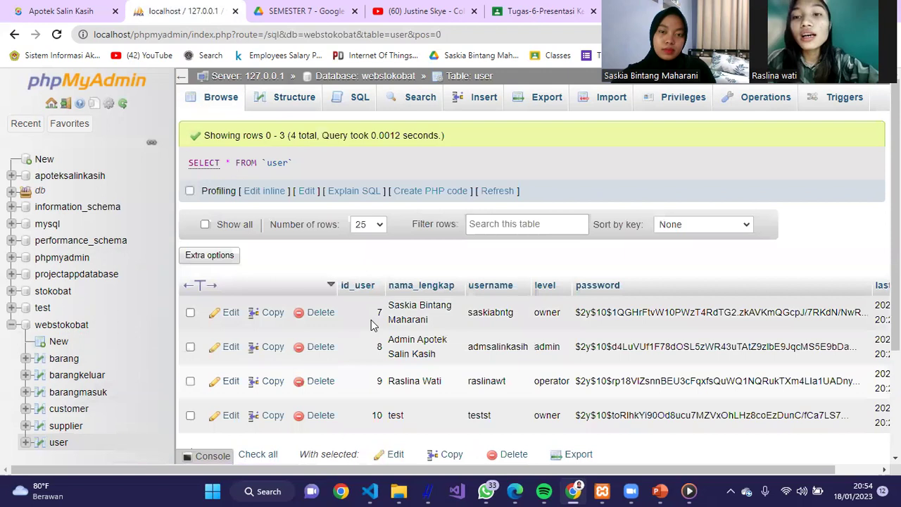
{"action": "left_click_drag", "start_coordinate": [576, 312], "coordinate": [794, 326]}
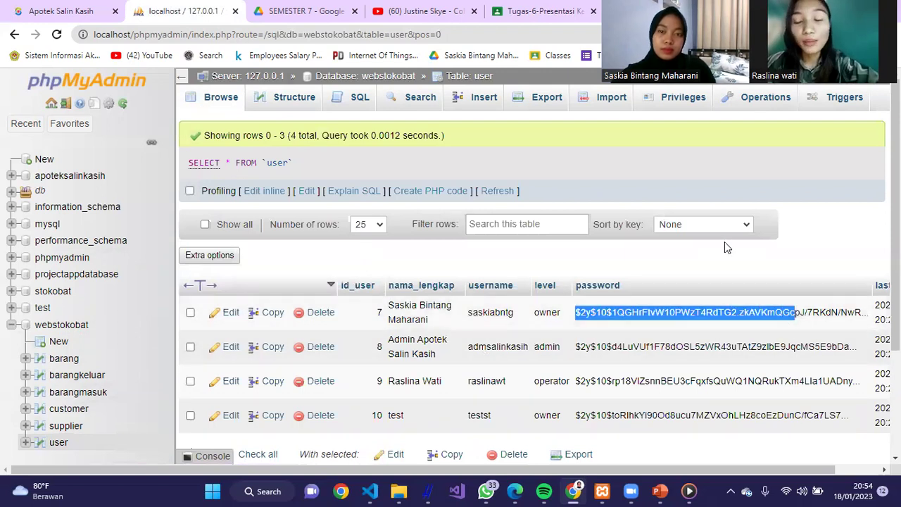
{"action": "left_click", "coordinate": [725, 242]}
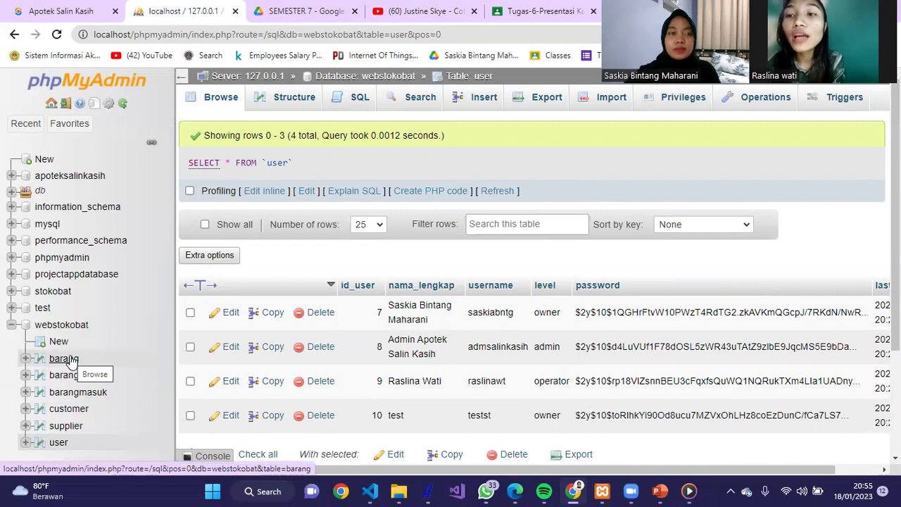
{"action": "left_click", "coordinate": [64, 358]}
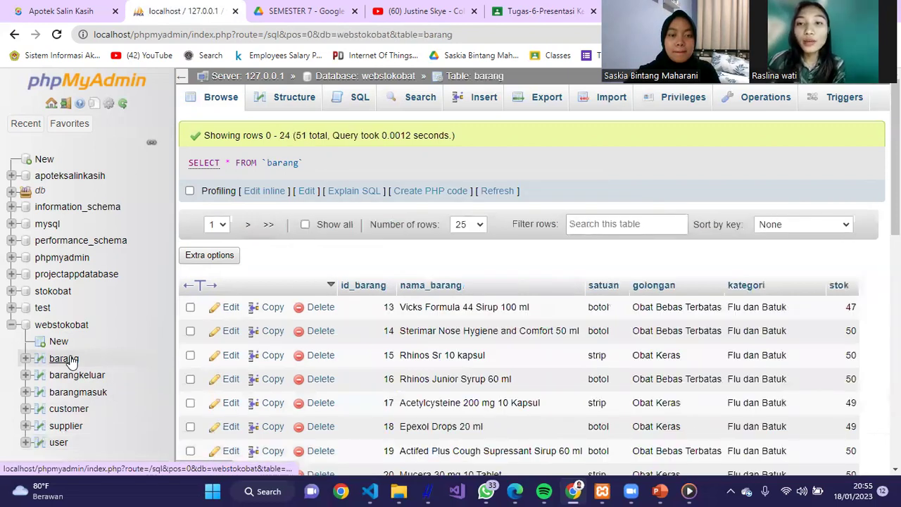
- View barang's structure, highlighting id_barang's int and nama_barang's varchar types, then browse barangkeluar
{"action": "left_click", "coordinate": [295, 99]}
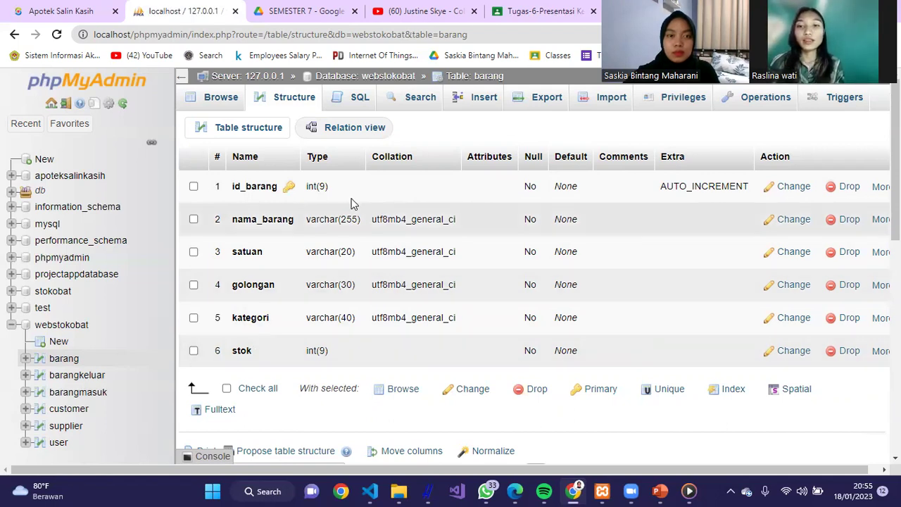
{"action": "double_click", "coordinate": [315, 186]}
{"action": "double_click", "coordinate": [310, 219]}
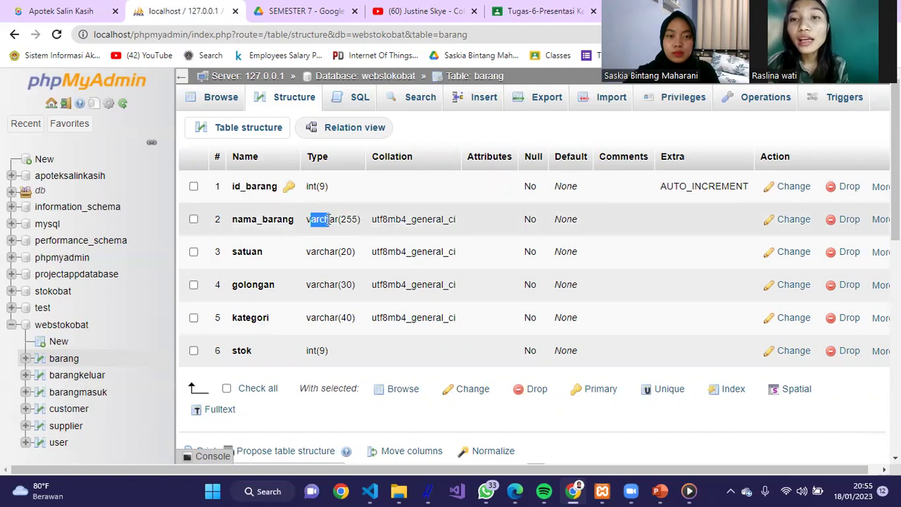
{"action": "left_click", "coordinate": [328, 252]}
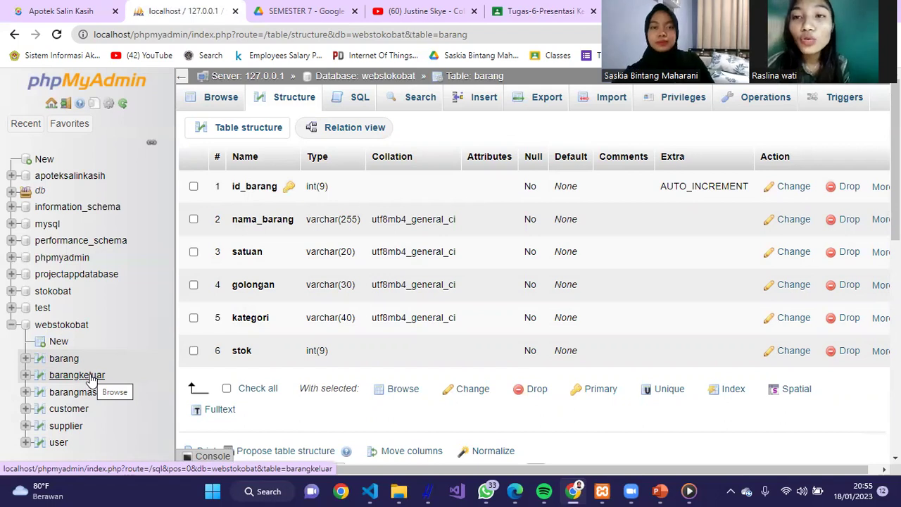
{"action": "left_click", "coordinate": [78, 375]}
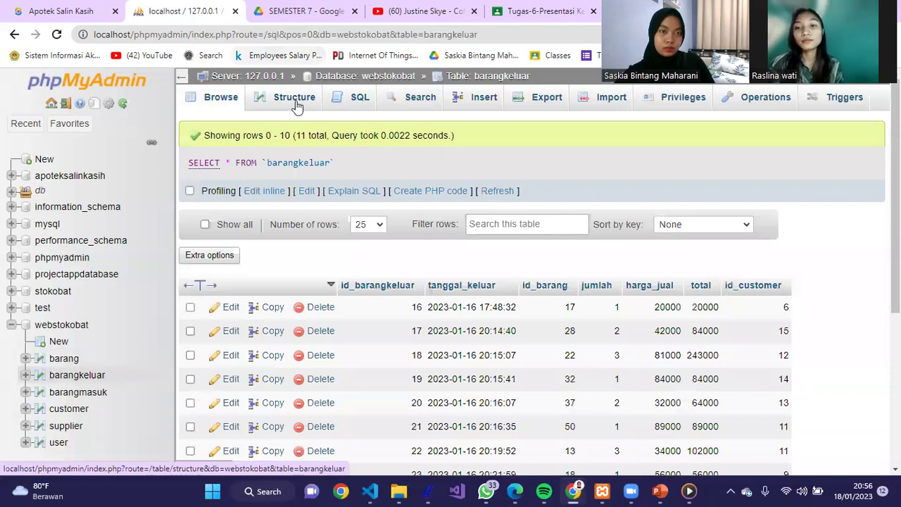
- View barangkeluar's column structure, then browse the barangmasuk table and view its structure
{"action": "left_click", "coordinate": [293, 112]}
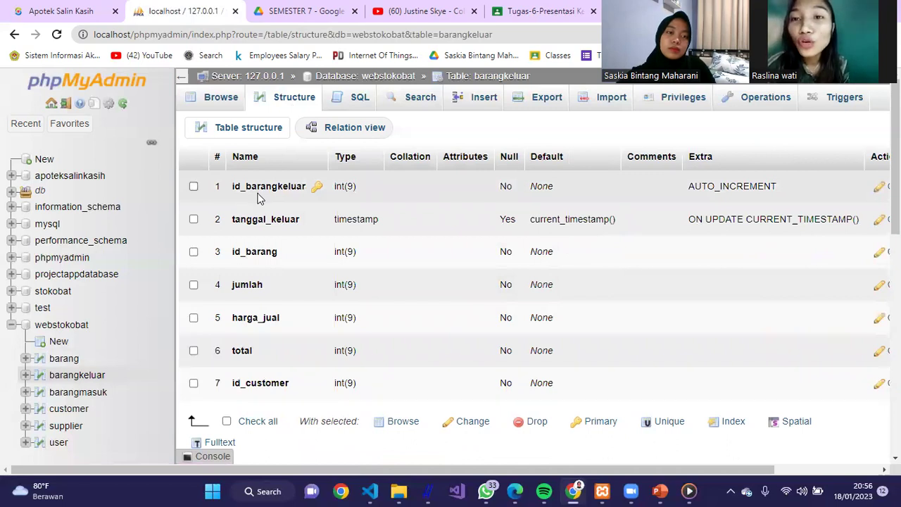
{"action": "left_click", "coordinate": [73, 397]}
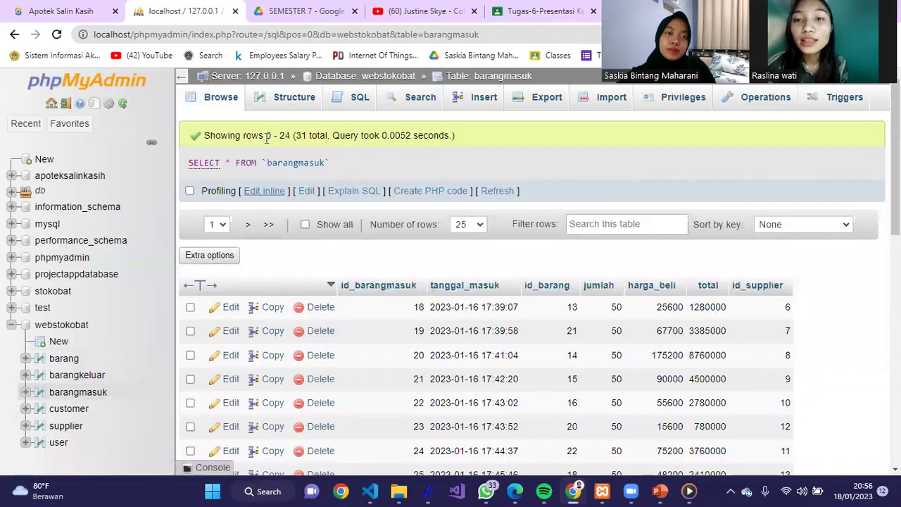
{"action": "left_click", "coordinate": [293, 98]}
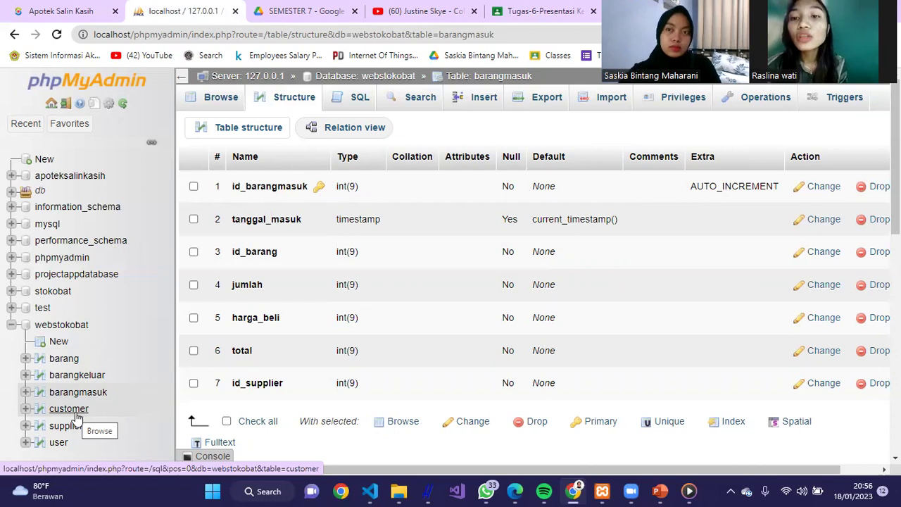
- Review the customer and supplier table structures and user rows, then switch to the Apotek Salin Kasih app
{"action": "left_click", "coordinate": [78, 418]}
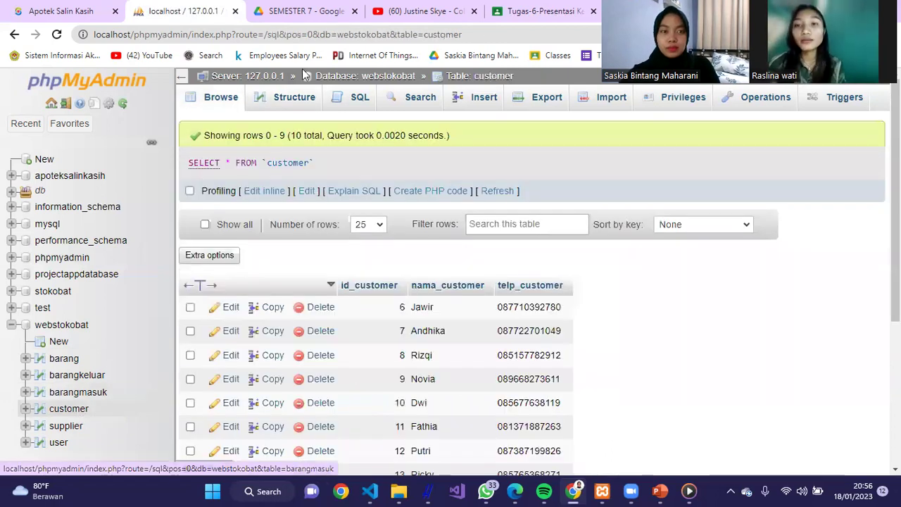
{"action": "left_click", "coordinate": [293, 98]}
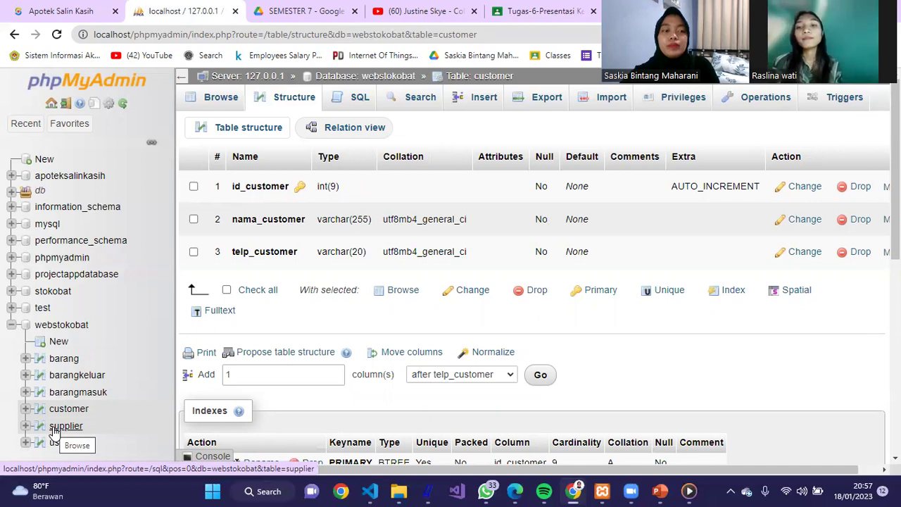
{"action": "left_click", "coordinate": [54, 430]}
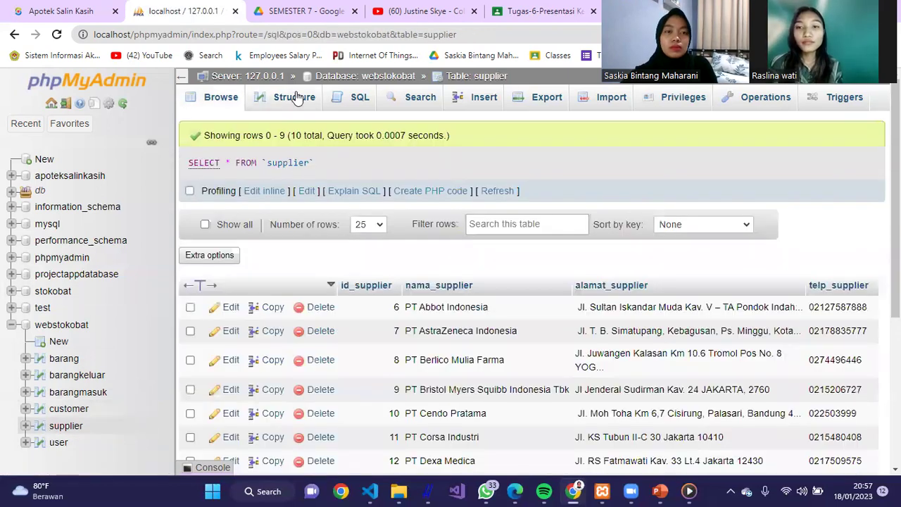
{"action": "left_click", "coordinate": [297, 99]}
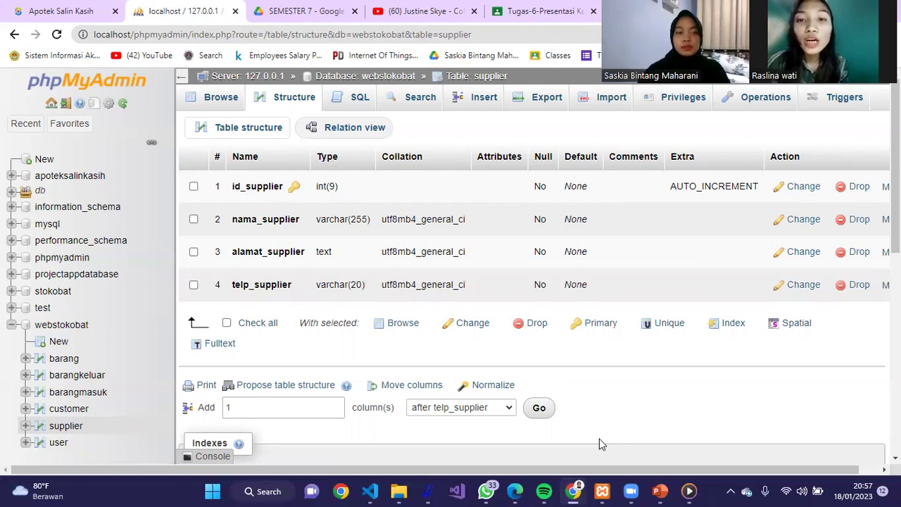
{"action": "left_click", "coordinate": [62, 445]}
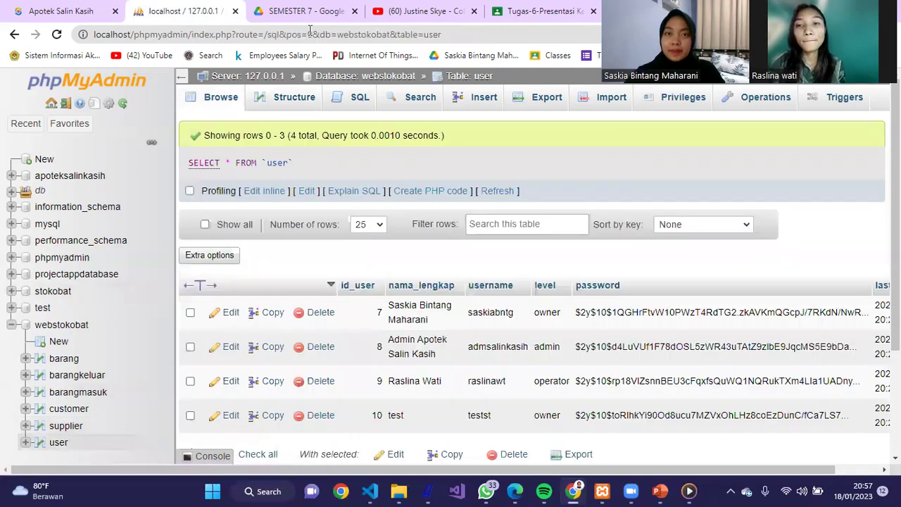
{"action": "left_click", "coordinate": [49, 11]}
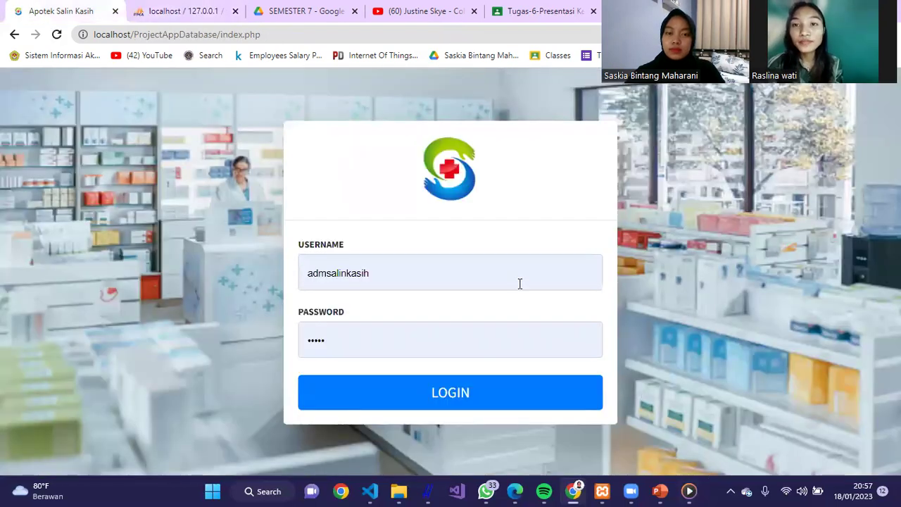
- Log in to the pharmacy app with the operator's saved account
{"action": "left_click", "coordinate": [520, 284]}
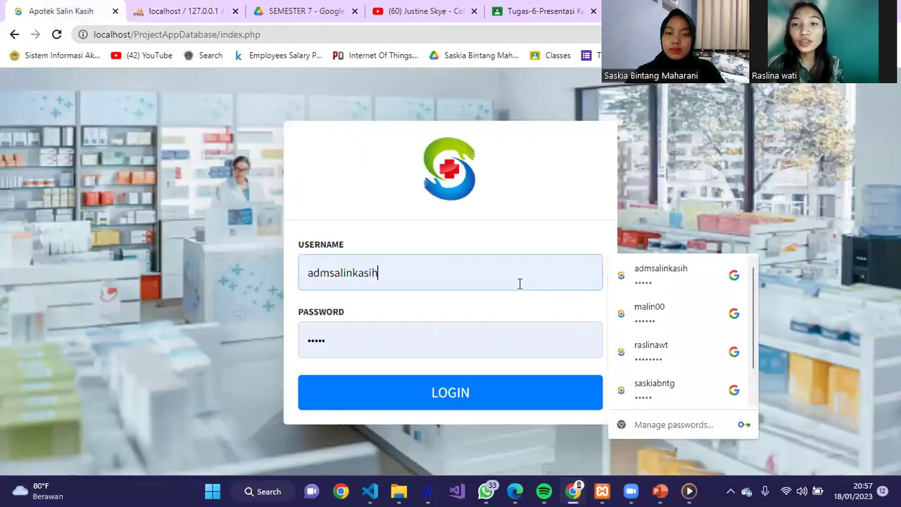
{"action": "left_click", "coordinate": [667, 353]}
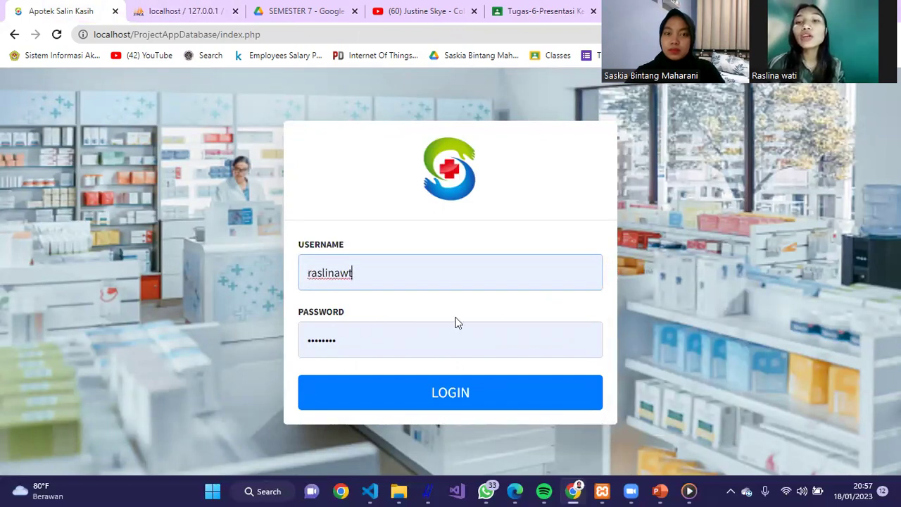
{"action": "left_click", "coordinate": [463, 392]}
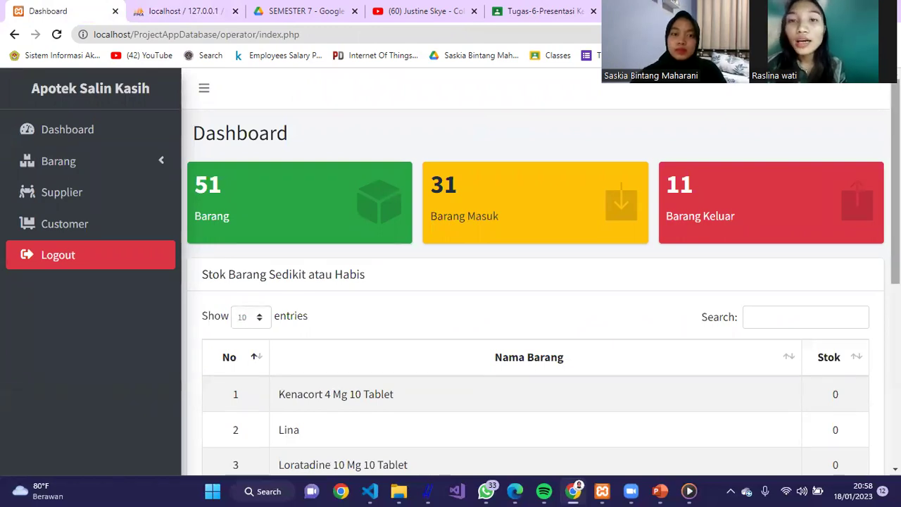
- Scroll through the Stok Barang Sedikit atau Habis table, then go to Barang > Data Barang
{"action": "scroll", "coordinate": [535, 282], "scroll_direction": "down", "scroll_amount": 3}
{"action": "scroll", "coordinate": [535, 282], "scroll_direction": "up", "scroll_amount": 1}
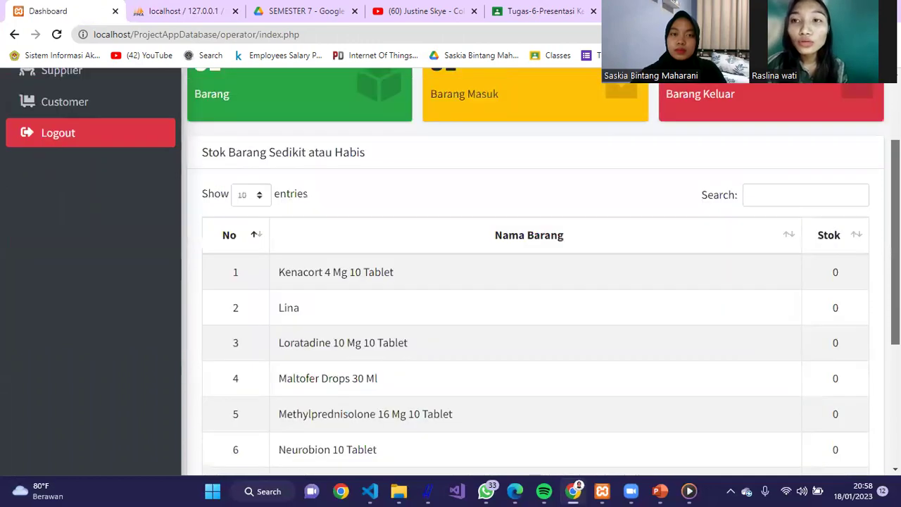
{"action": "scroll", "coordinate": [535, 282], "scroll_direction": "up", "scroll_amount": 1}
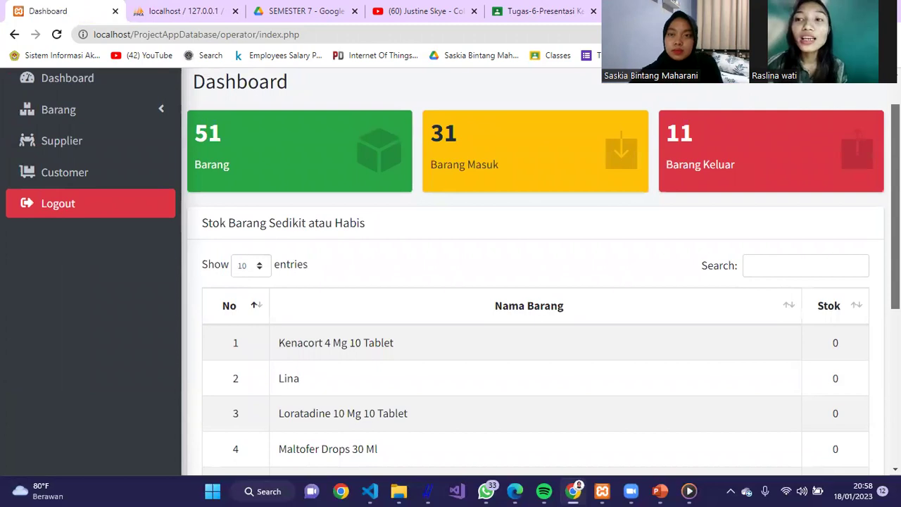
{"action": "scroll", "coordinate": [535, 281], "scroll_direction": "up", "scroll_amount": 1}
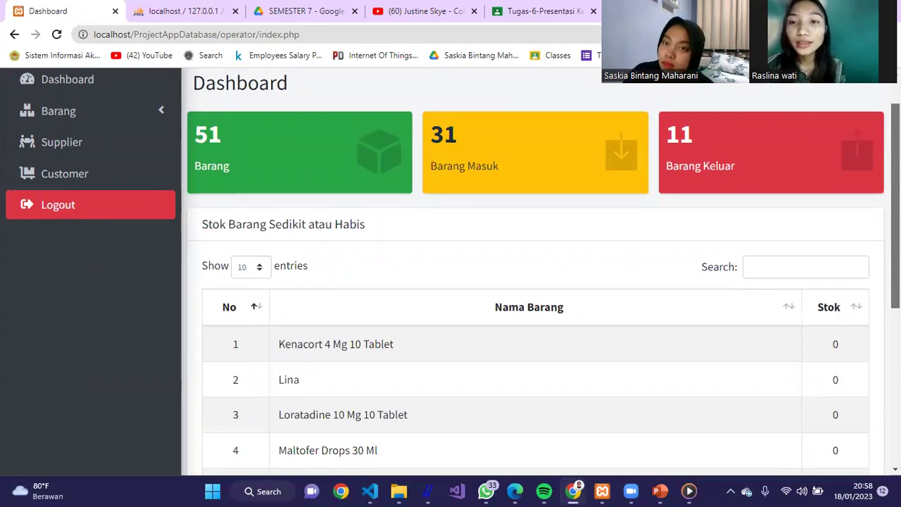
{"action": "scroll", "coordinate": [534, 282], "scroll_direction": "down", "scroll_amount": 2}
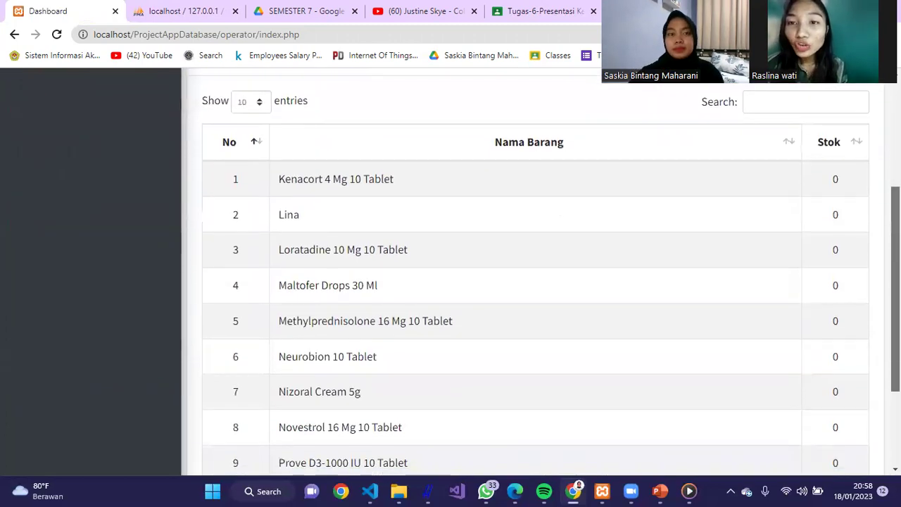
{"action": "scroll", "coordinate": [535, 281], "scroll_direction": "down", "scroll_amount": 1}
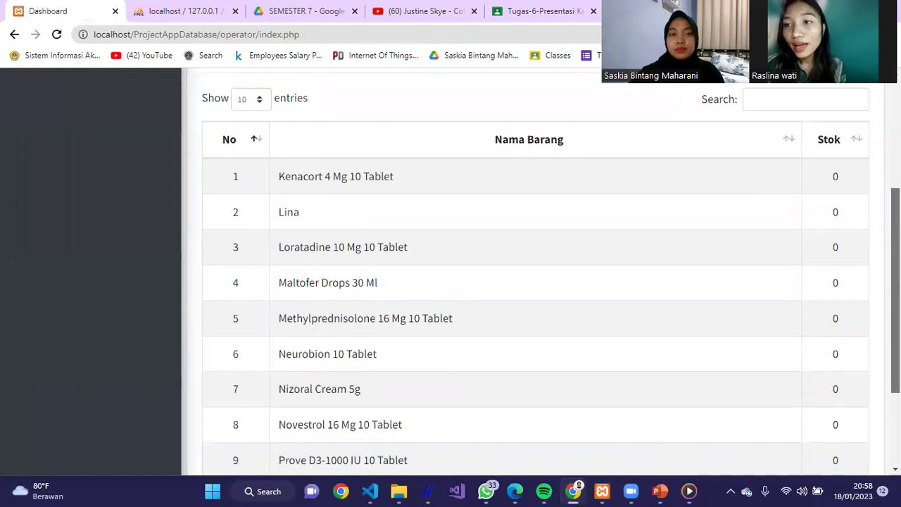
{"action": "scroll", "coordinate": [534, 281], "scroll_direction": "down", "scroll_amount": 1}
{"action": "scroll", "coordinate": [534, 281], "scroll_direction": "up", "scroll_amount": 1}
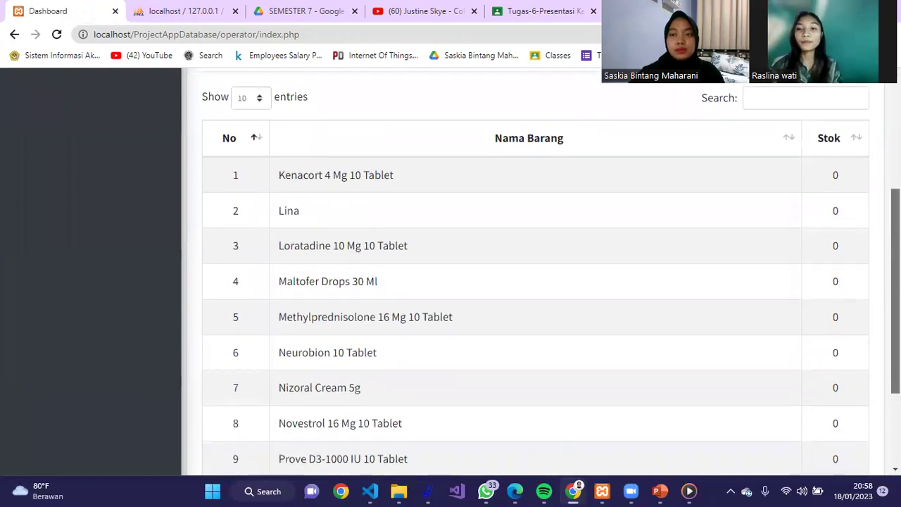
{"action": "scroll", "coordinate": [184, 280], "scroll_direction": "up", "scroll_amount": 3}
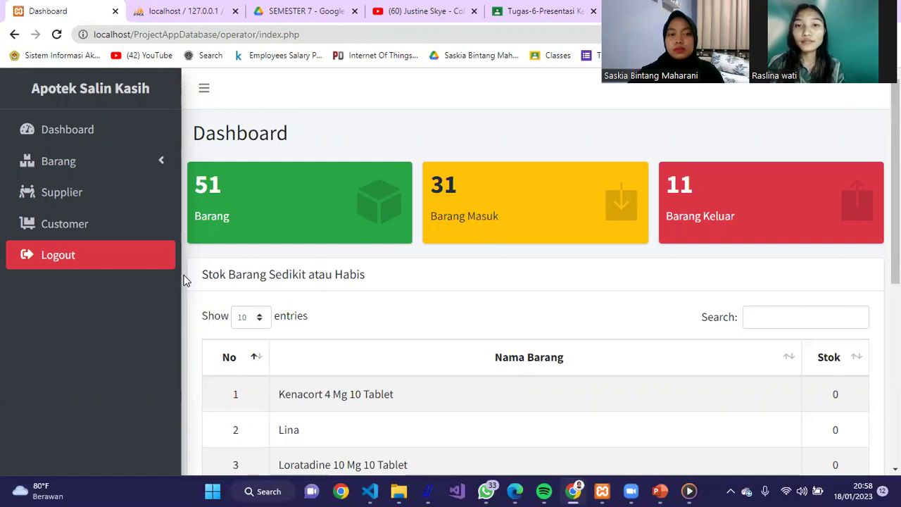
{"action": "left_click_drag", "start_coordinate": [200, 276], "coordinate": [382, 263]}
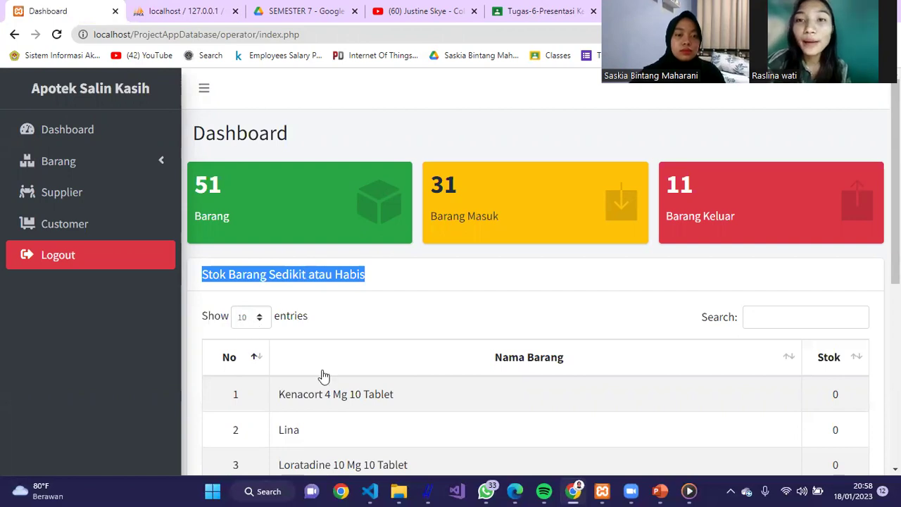
{"action": "left_click", "coordinate": [156, 159]}
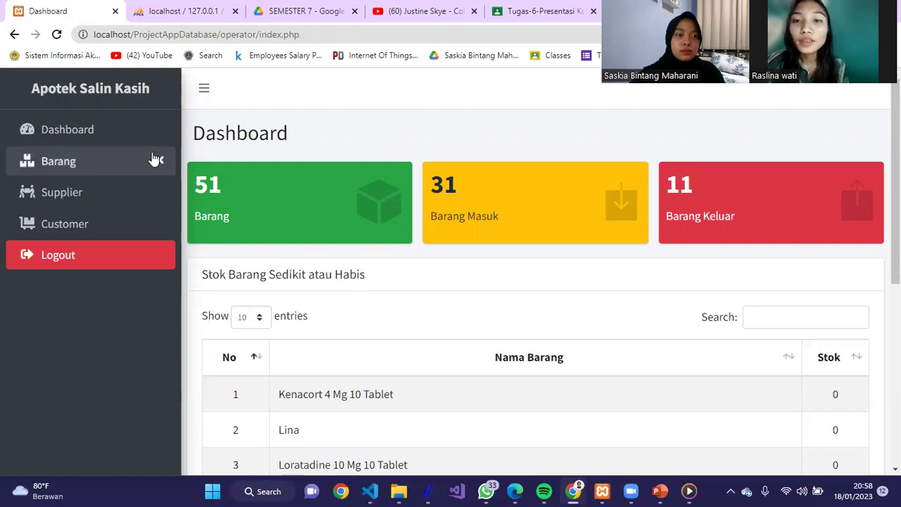
{"action": "left_click", "coordinate": [155, 160]}
{"action": "left_click", "coordinate": [120, 195]}
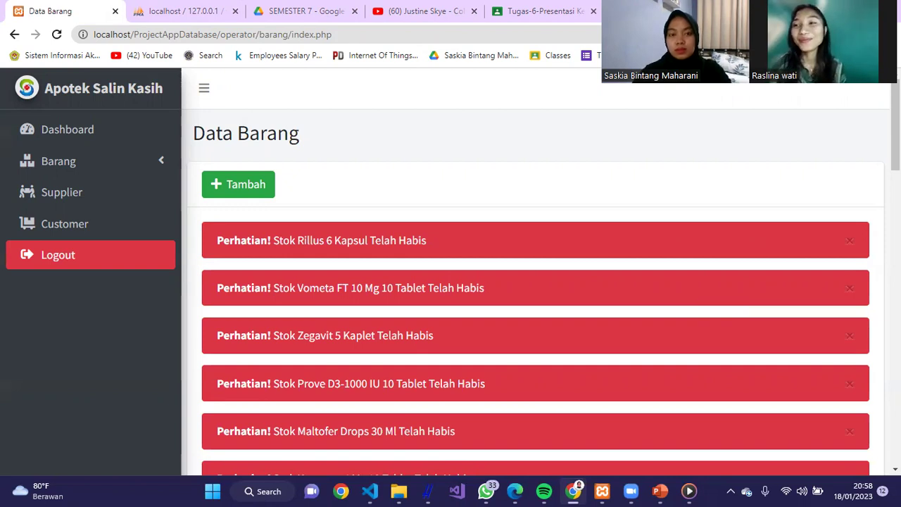
- Scroll the Data Barang page to the out-of-stock alerts for Rillus 6 Kapsul, Vometa FT 10 Mg and others
{"action": "mouse_move", "coordinate": [895, 126]}
{"action": "left_mouse_down"}
{"action": "mouse_move", "coordinate": [895, 255]}
{"action": "mouse_move", "coordinate": [895, 126]}
{"action": "left_mouse_up"}
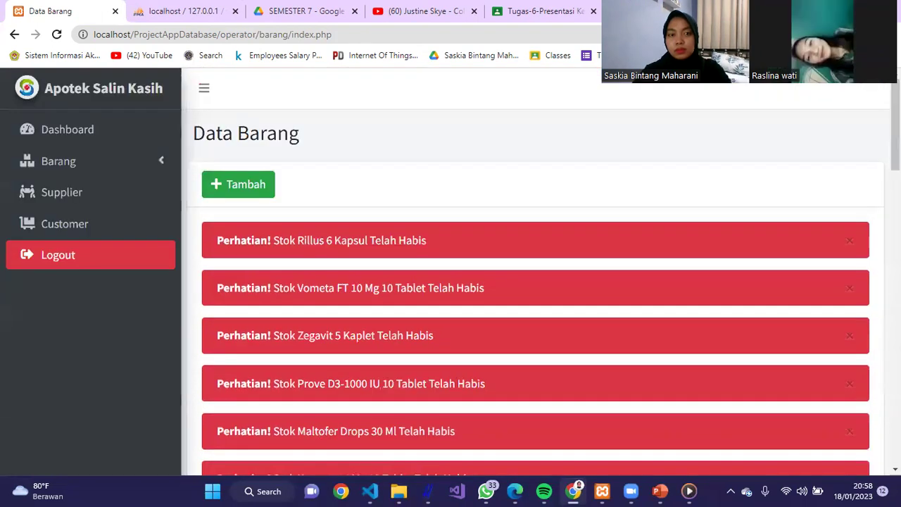
- Start a new drug item and name it 'batuk'
{"action": "left_click", "coordinate": [260, 185]}
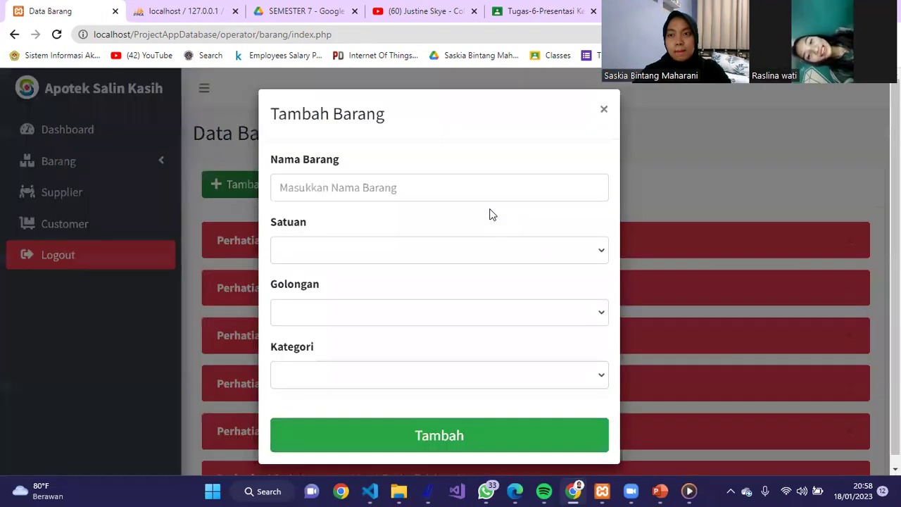
{"action": "left_click", "coordinate": [505, 180]}
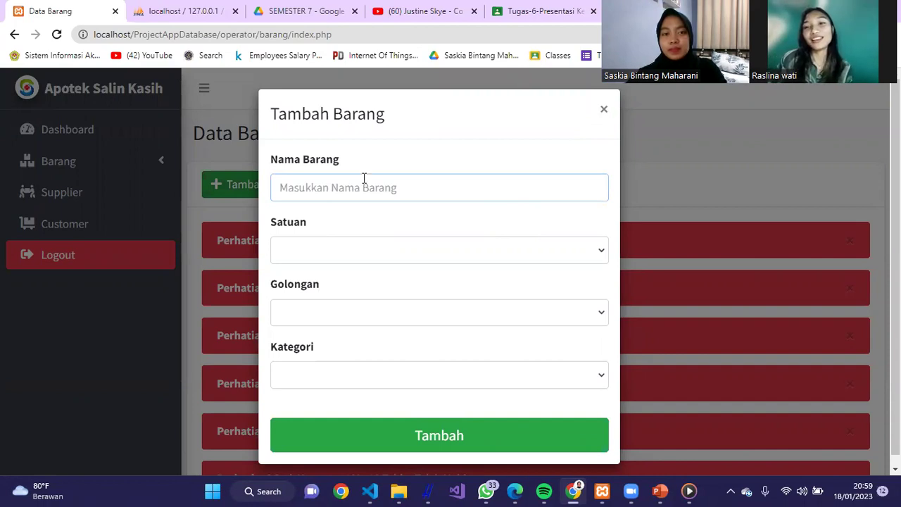
{"action": "type", "text": "batuk"}
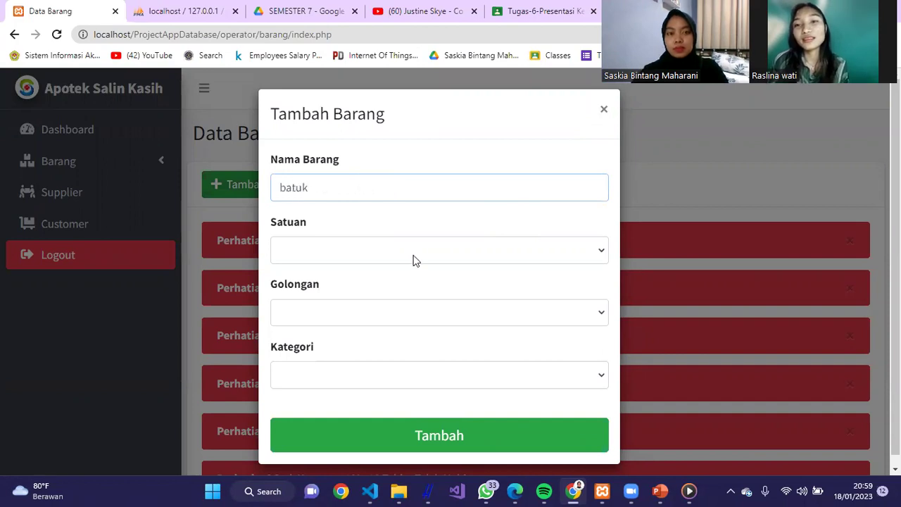
- Set Satuan Botol, Golongan Obat Bebas Terbatas, Kategori Flu dan Batuk, submit, and dismiss the failure alert
{"action": "left_click", "coordinate": [408, 263]}
{"action": "left_click", "coordinate": [392, 289]}
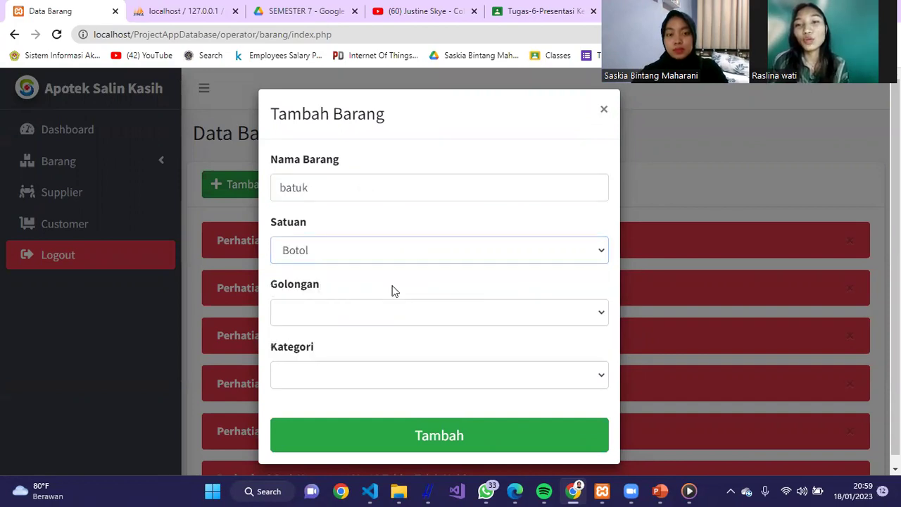
{"action": "left_click", "coordinate": [393, 313]}
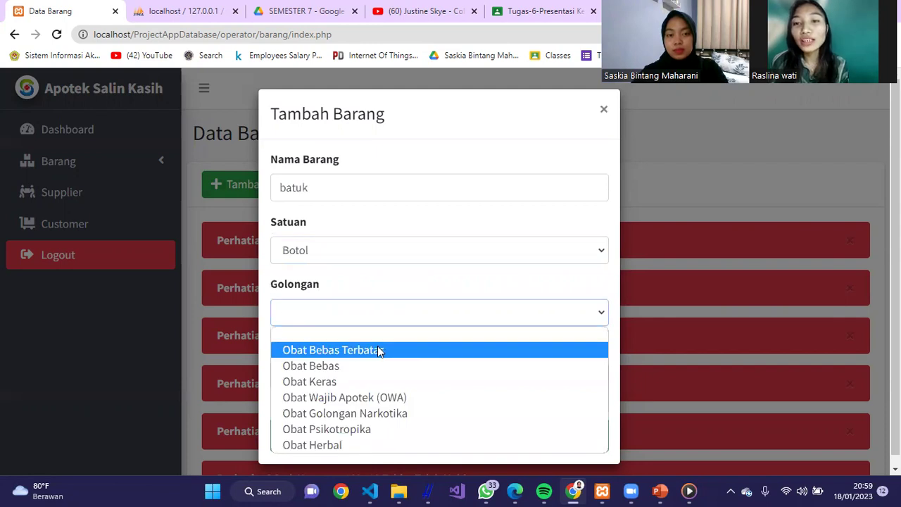
{"action": "left_click", "coordinate": [378, 348]}
{"action": "left_click", "coordinate": [396, 374]}
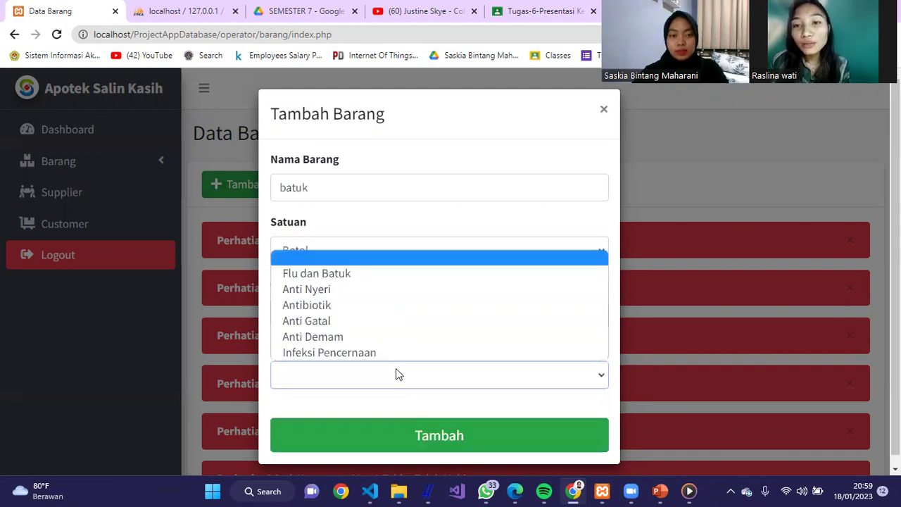
{"action": "left_click", "coordinate": [392, 280]}
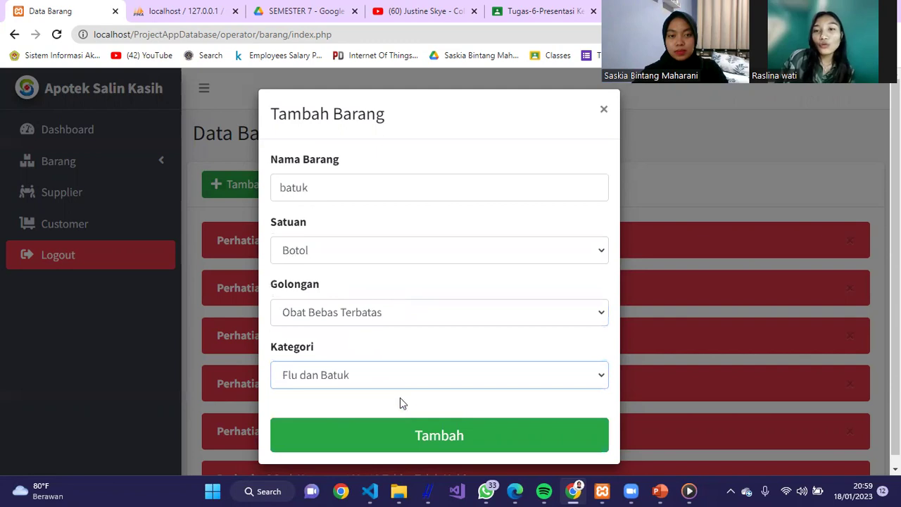
{"action": "left_click", "coordinate": [415, 435]}
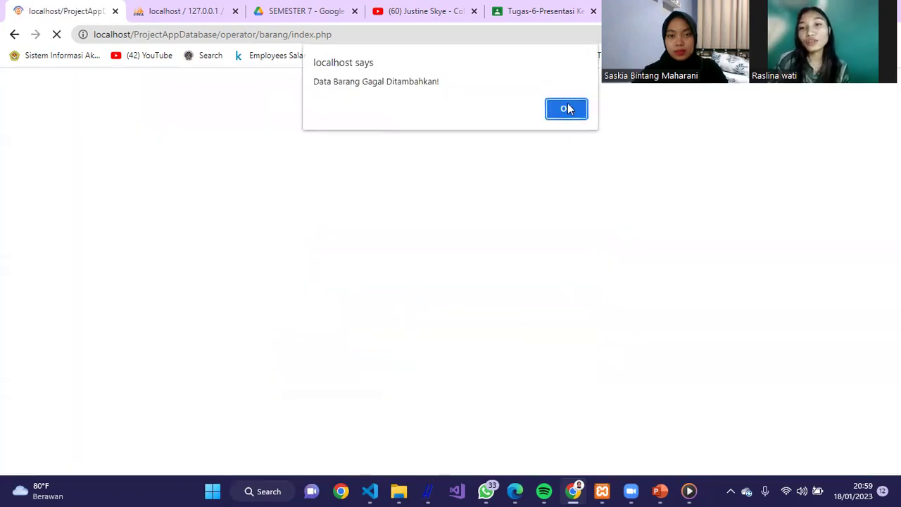
{"action": "left_click", "coordinate": [567, 109]}
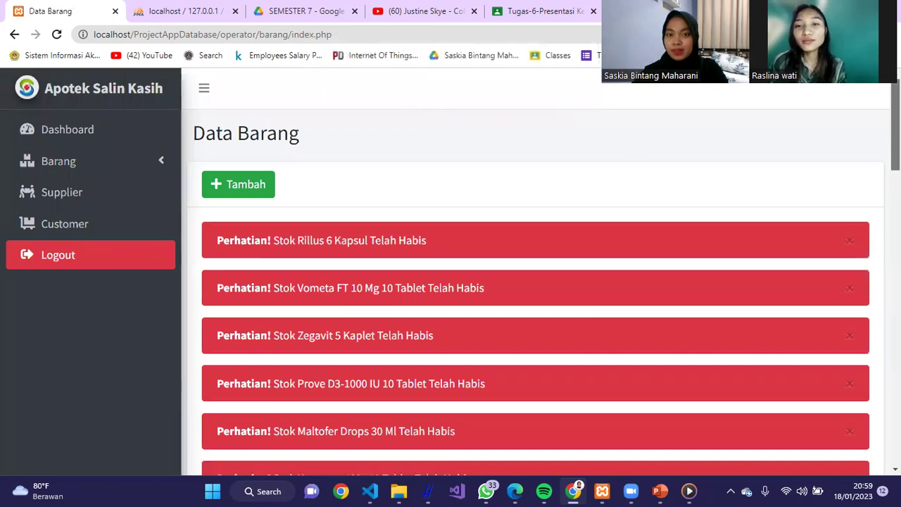
- Scroll through the Data Barang list and expand the Barang sidebar section
{"action": "scroll", "coordinate": [632, 141], "scroll_direction": "down", "scroll_amount": 2}
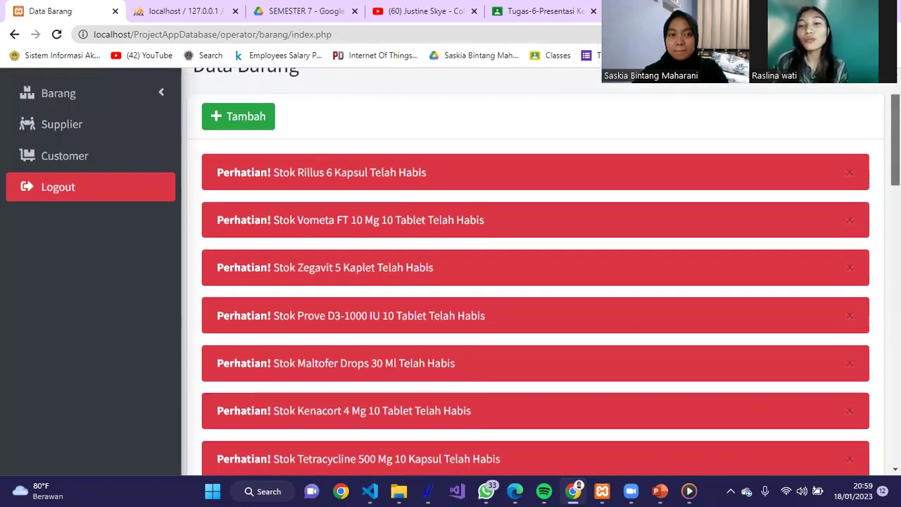
{"action": "scroll", "coordinate": [867, 380], "scroll_direction": "down", "scroll_amount": 15}
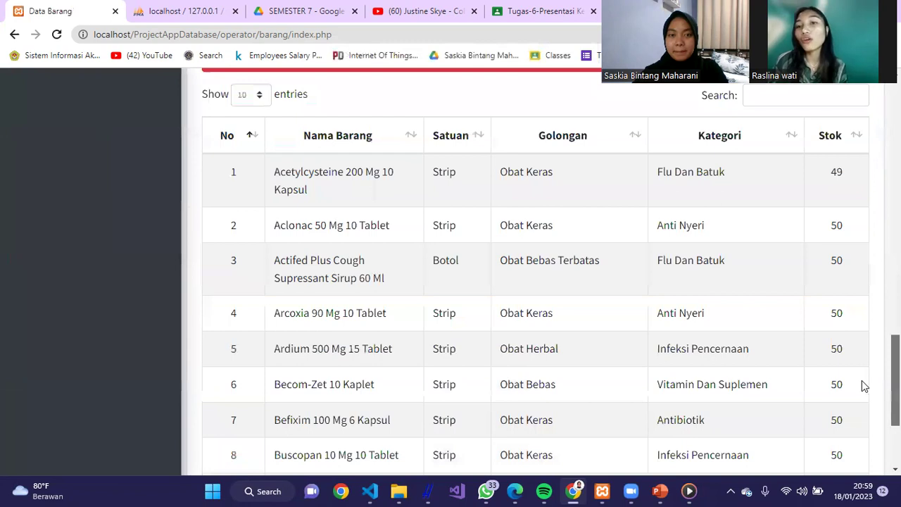
{"action": "scroll", "coordinate": [868, 380], "scroll_direction": "down", "scroll_amount": 3}
{"action": "scroll", "coordinate": [851, 445], "scroll_direction": "up", "scroll_amount": 20}
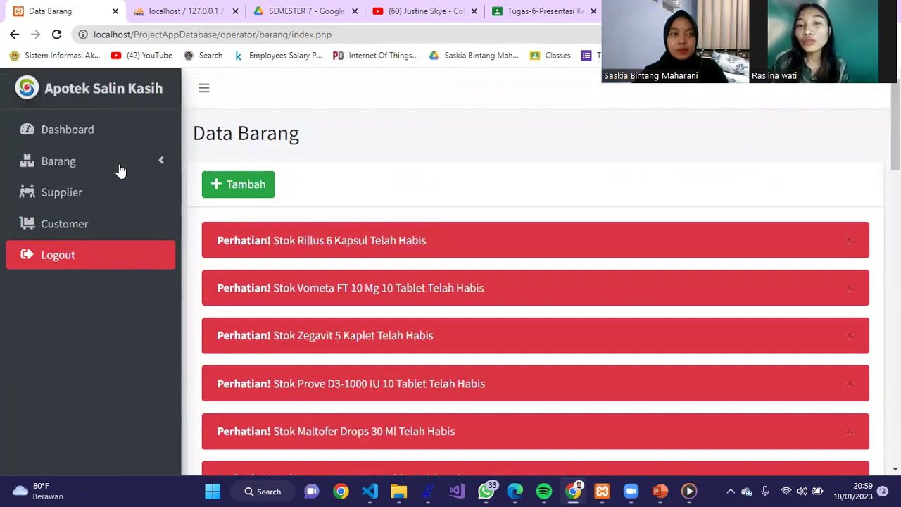
{"action": "left_click", "coordinate": [120, 166]}
- Open the Barang Masuk incoming-goods records, briefly opening and cancelling a new entry form
{"action": "left_click", "coordinate": [111, 238]}
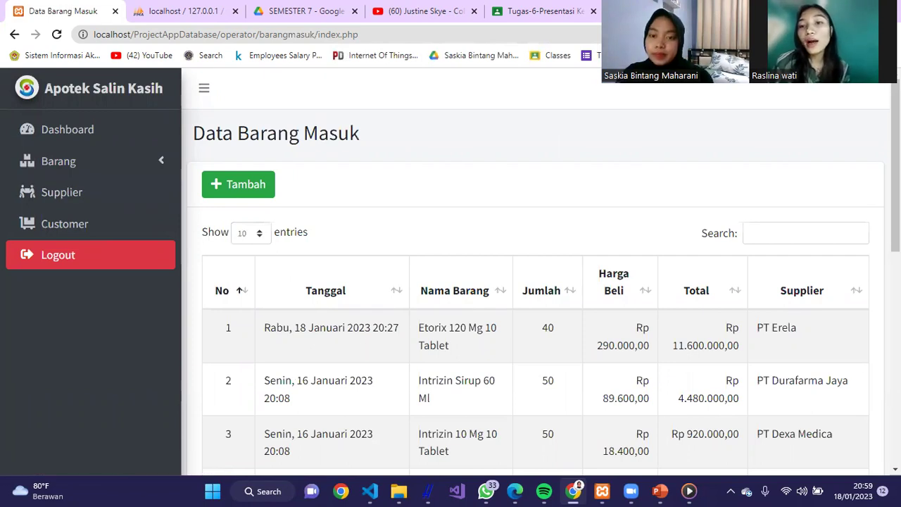
{"action": "scroll", "coordinate": [450, 272], "scroll_direction": "down", "scroll_amount": 1}
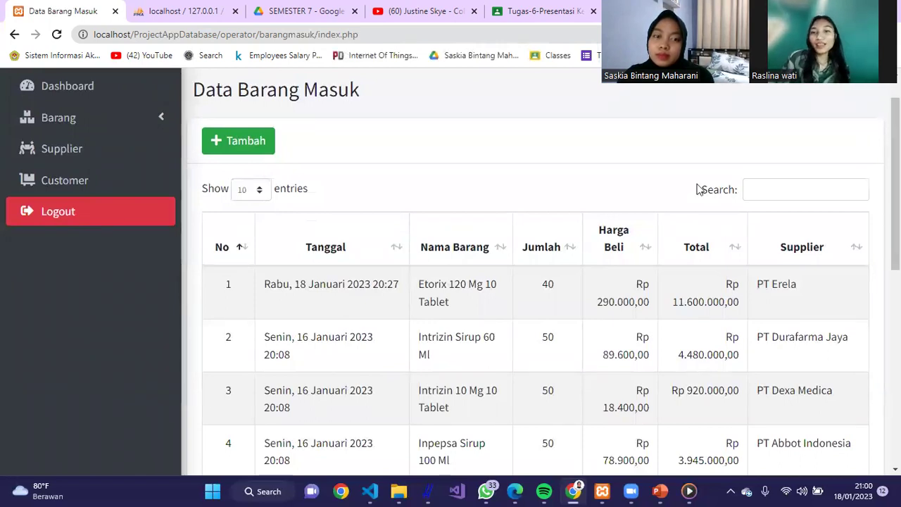
{"action": "left_click", "coordinate": [244, 141]}
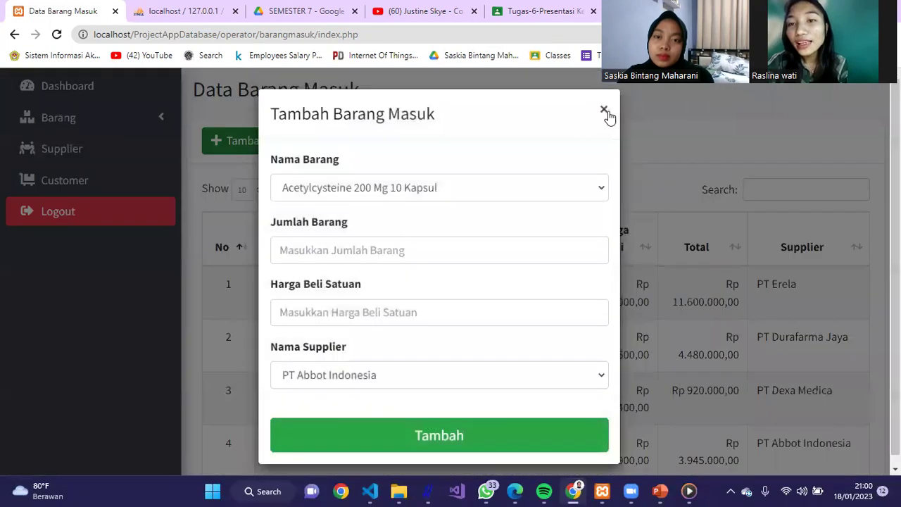
{"action": "left_click", "coordinate": [606, 115]}
- Filter the incoming records by 'intri' and start a new incoming-stock entry
{"action": "left_click", "coordinate": [765, 193]}
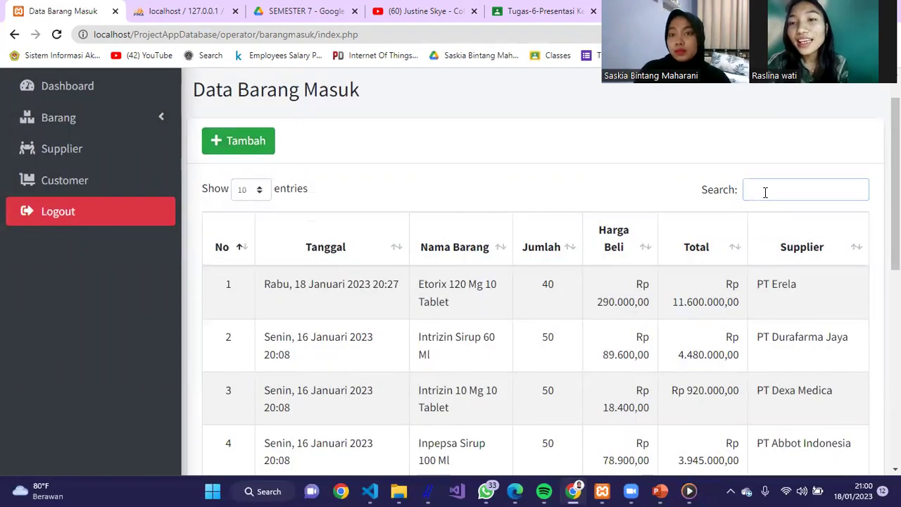
{"action": "type", "text": "in"}
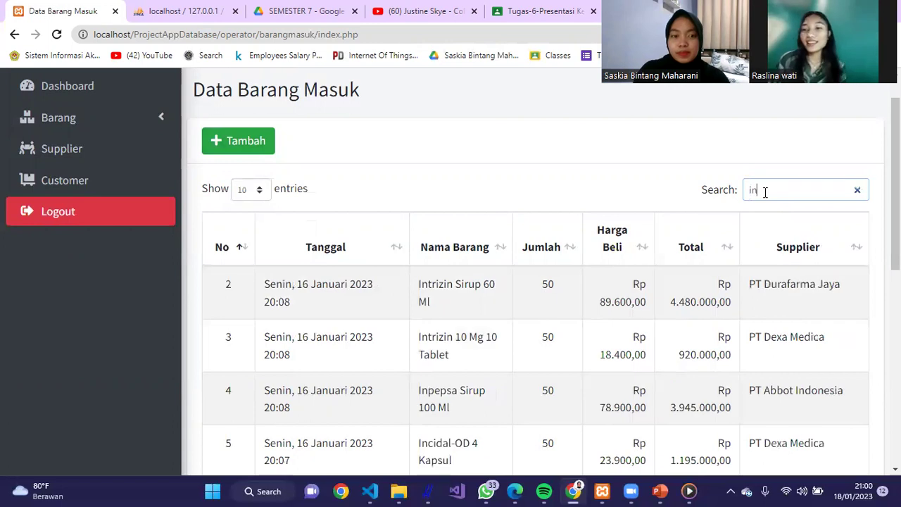
{"action": "type", "text": "tr"}
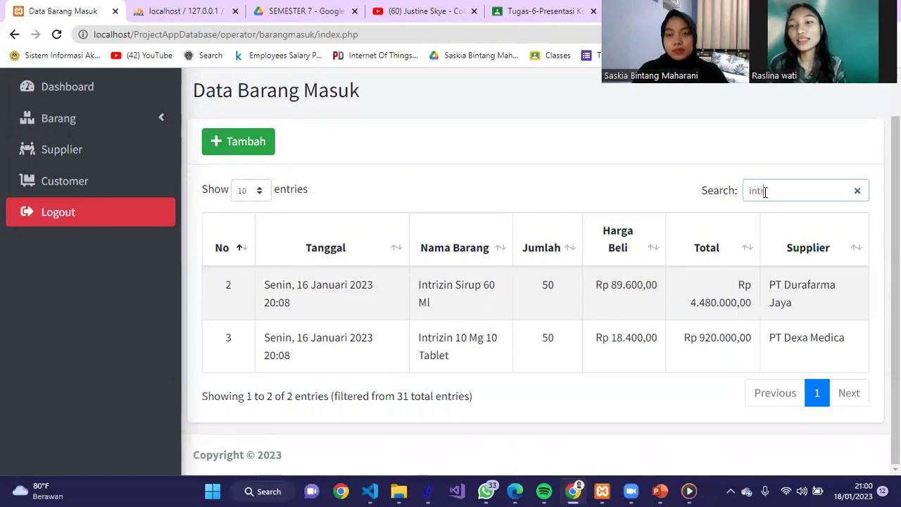
{"action": "type", "text": "i"}
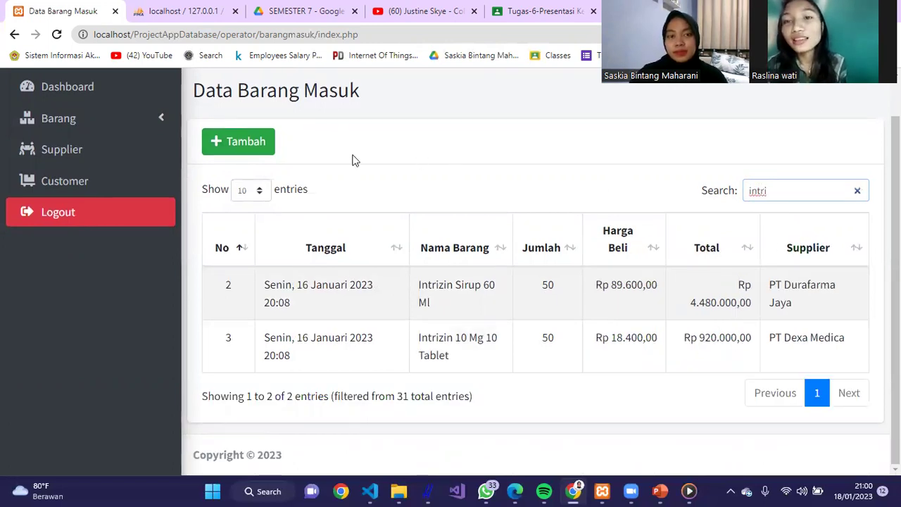
{"action": "left_click", "coordinate": [271, 144]}
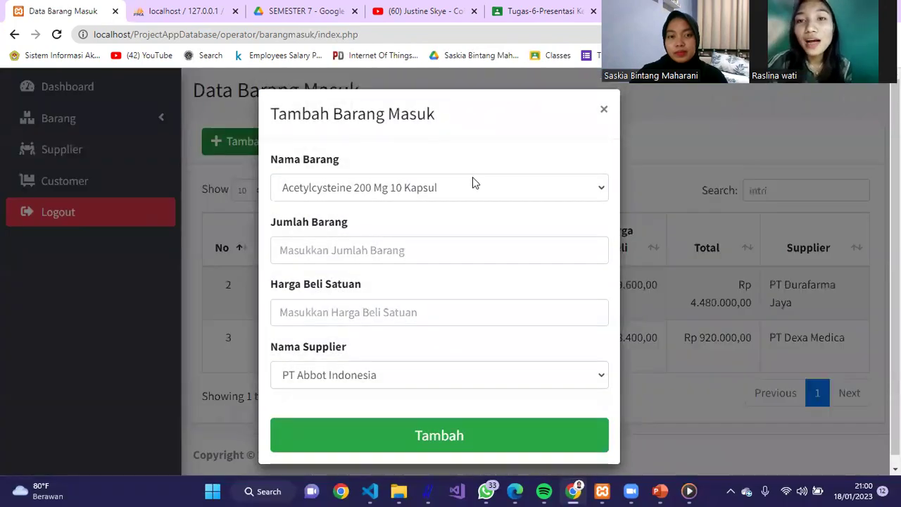
- Select Intrizin 10 Mg 10 Tablet as the incoming drug
{"action": "left_click", "coordinate": [472, 183]}
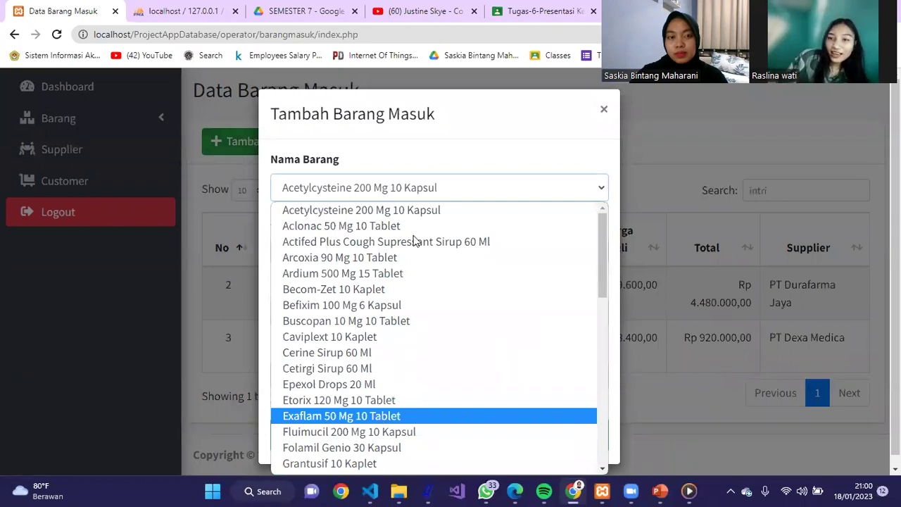
{"action": "left_click", "coordinate": [442, 178]}
{"action": "key", "text": "n"}
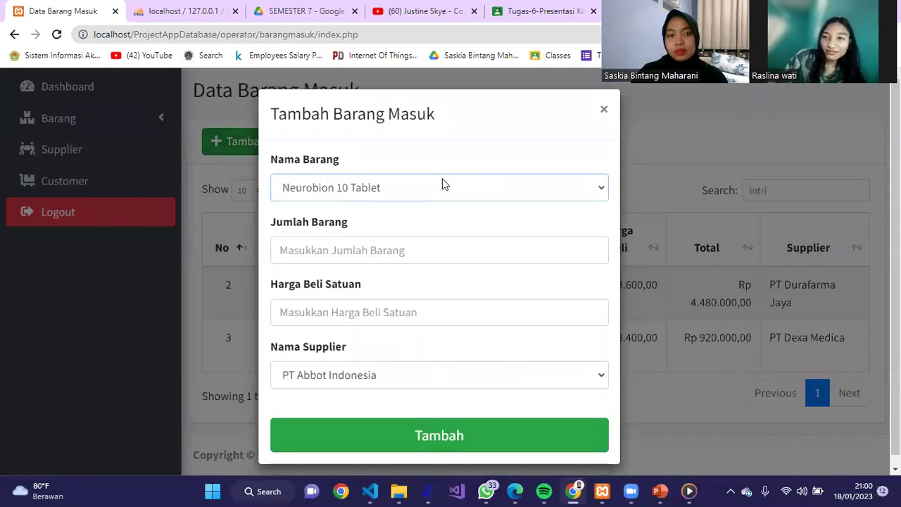
{"action": "key", "text": "i"}
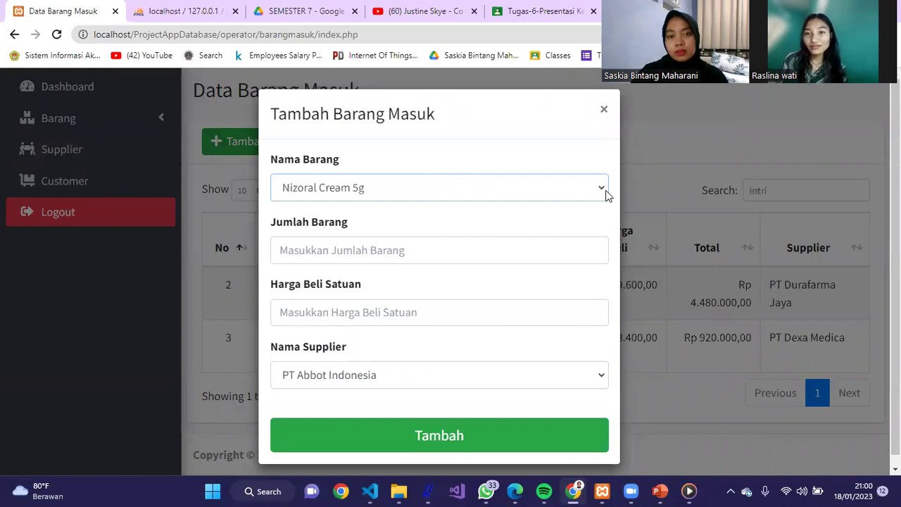
{"action": "left_click", "coordinate": [607, 194]}
{"action": "left_click_drag", "start_coordinate": [598, 297], "coordinate": [605, 274]}
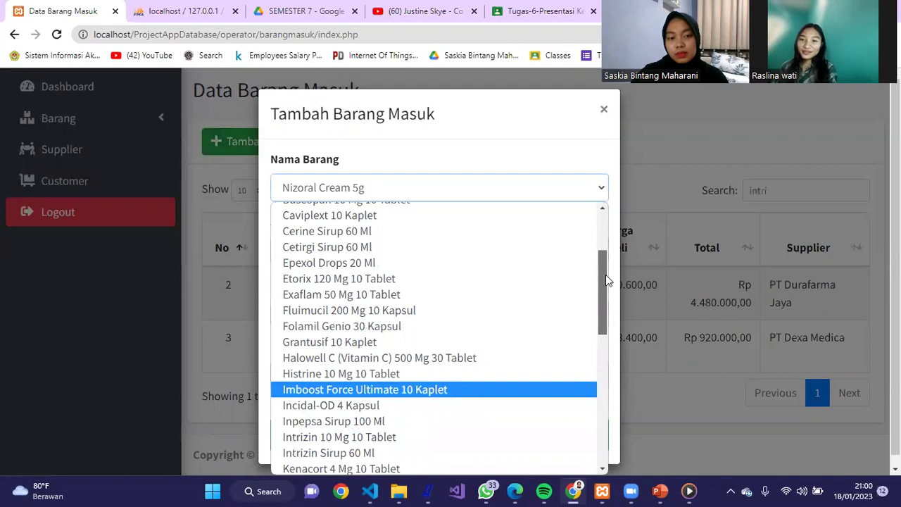
{"action": "left_click", "coordinate": [404, 438]}
- Enter quantity 1, price 9000 and supplier PT Dexa Medica, then save the record
{"action": "left_click", "coordinate": [454, 252]}
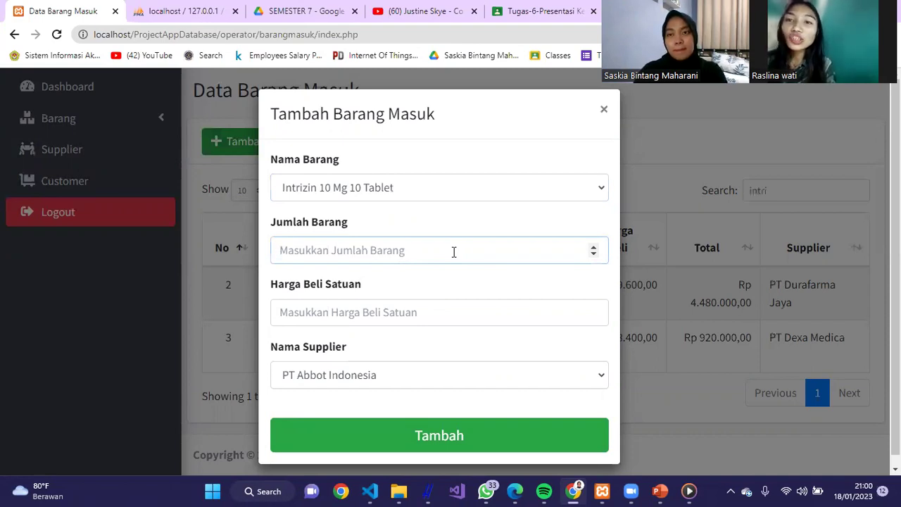
{"action": "type", "text": "10"}
{"action": "key", "text": "BackSpace"}
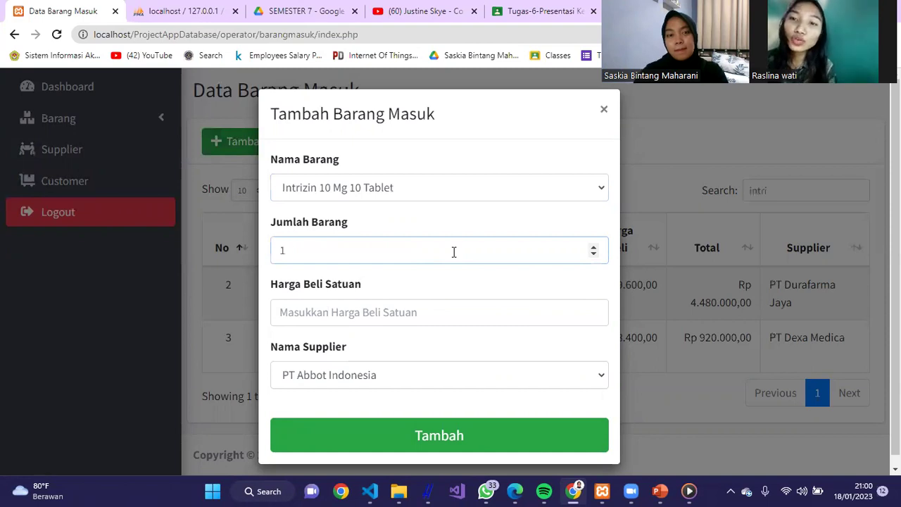
{"action": "left_click", "coordinate": [430, 310]}
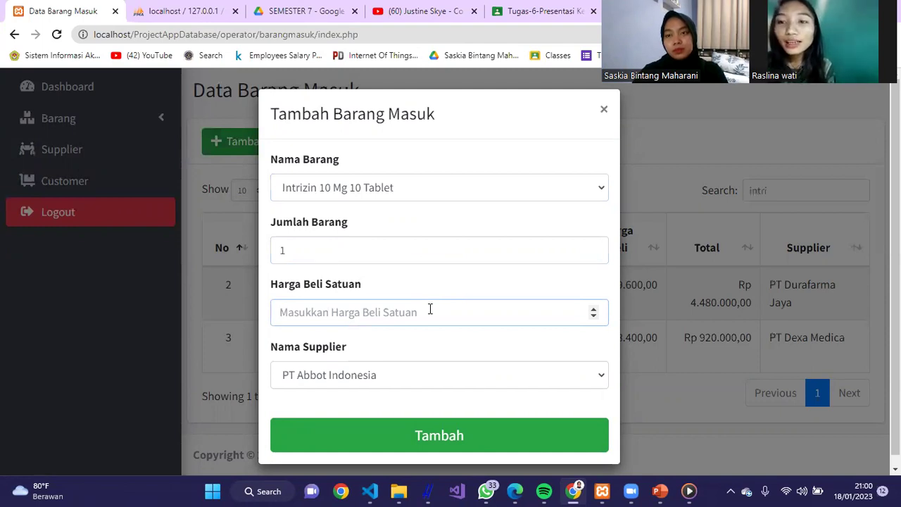
{"action": "type", "text": "9000"}
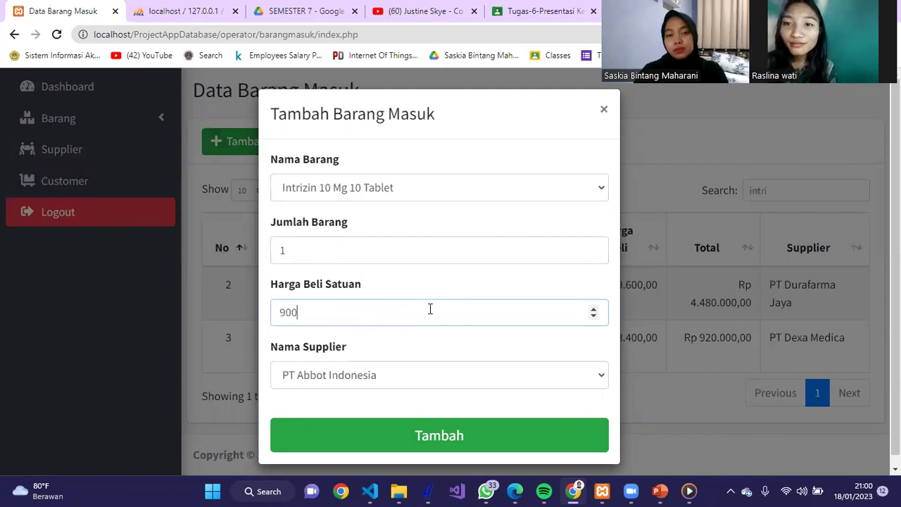
{"action": "left_click", "coordinate": [472, 371]}
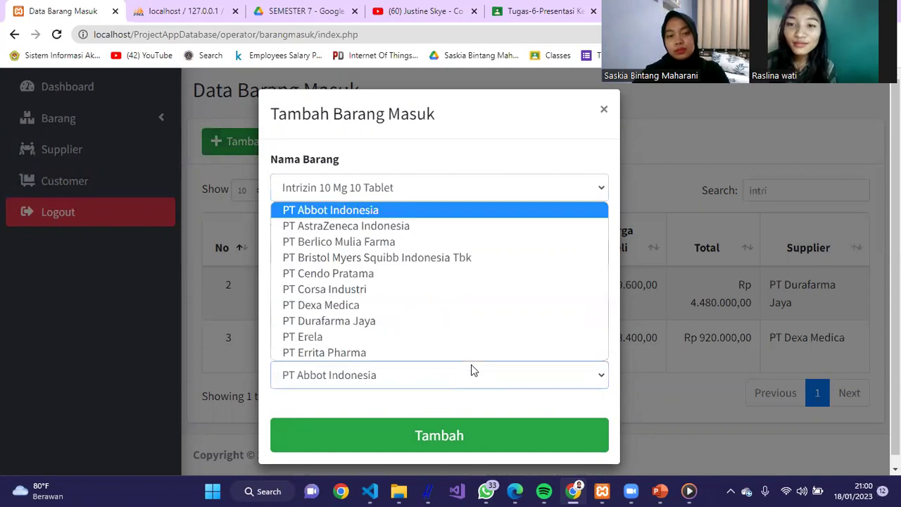
{"action": "left_click", "coordinate": [482, 306]}
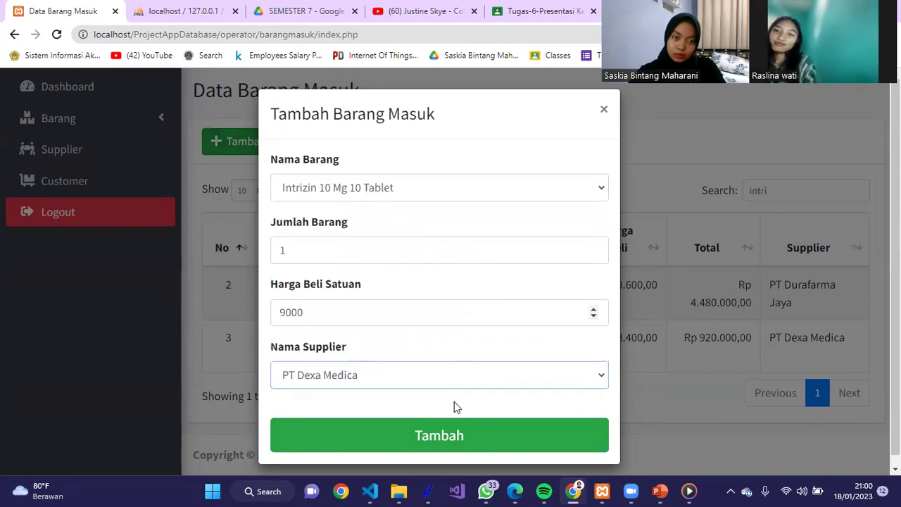
{"action": "left_click", "coordinate": [456, 426]}
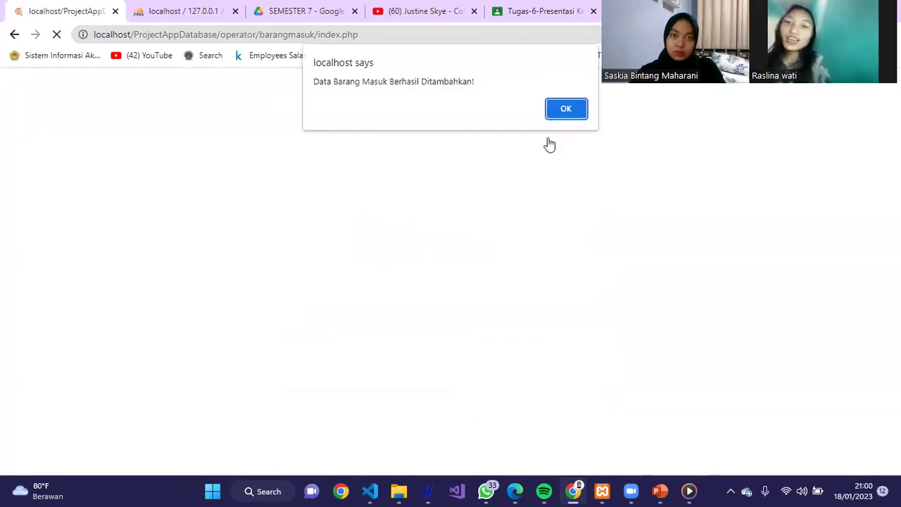
{"action": "left_click", "coordinate": [556, 110]}
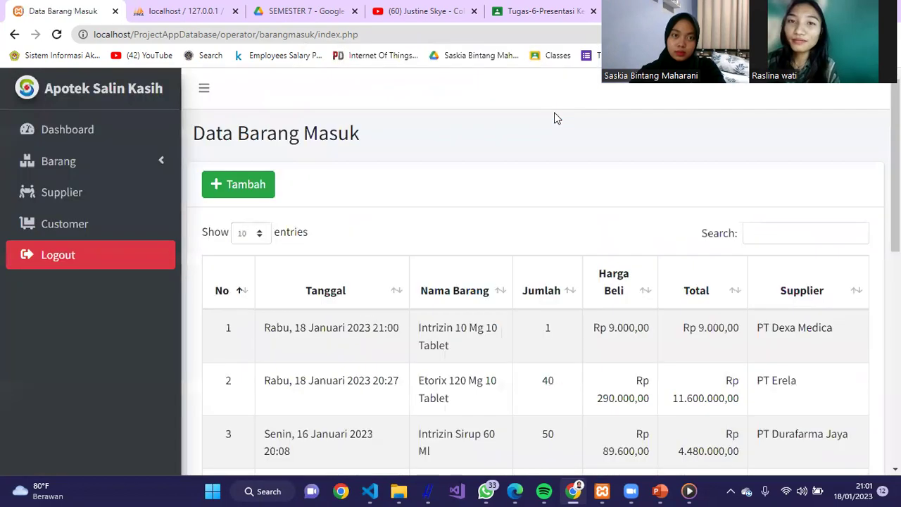
- Search the incoming stock table for 'in' and page through to the last results page
{"action": "left_click_drag", "start_coordinate": [895, 165], "coordinate": [895, 352]}
{"action": "scroll", "coordinate": [816, 235], "scroll_direction": "up", "scroll_amount": 5}
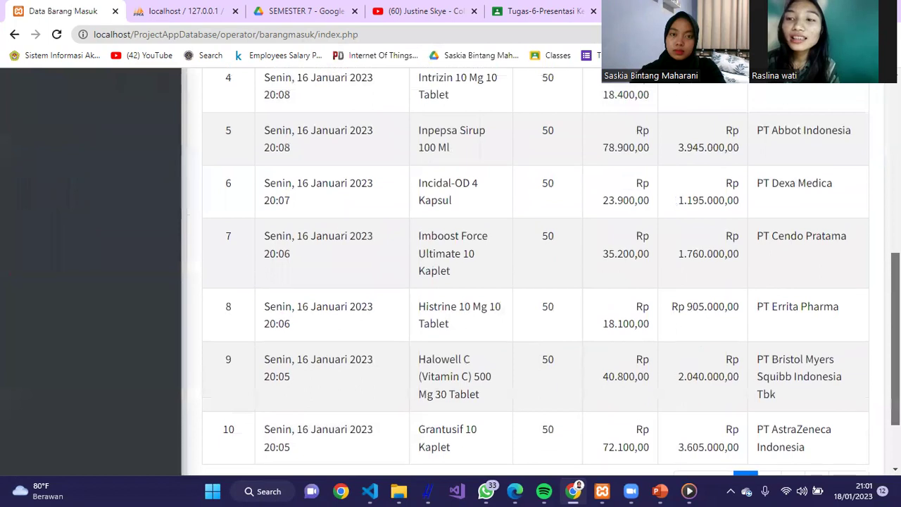
{"action": "left_click", "coordinate": [805, 157]}
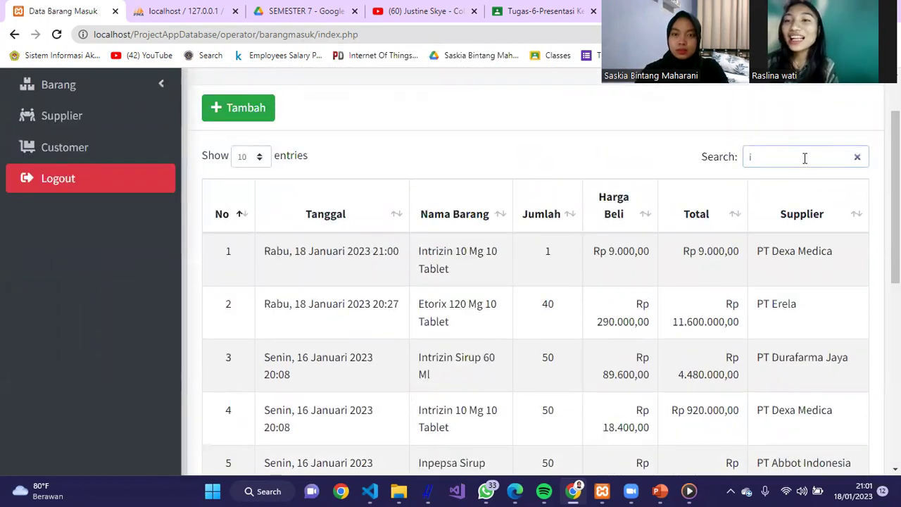
{"action": "type", "text": "in"}
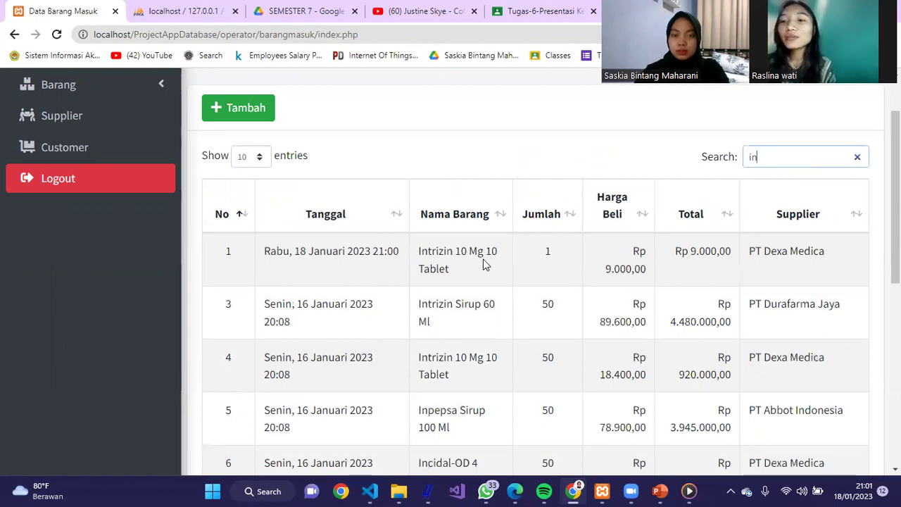
{"action": "left_click", "coordinate": [482, 264]}
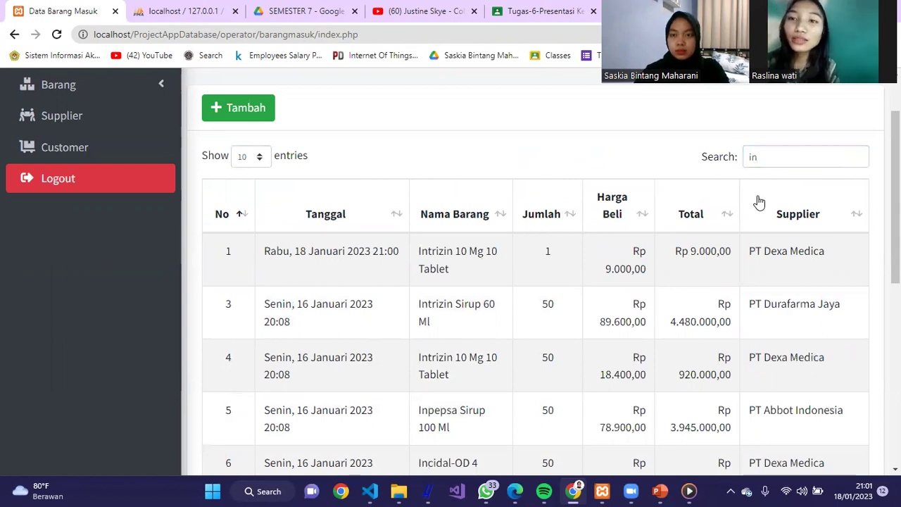
{"action": "scroll", "coordinate": [535, 282], "scroll_direction": "down", "scroll_amount": 5}
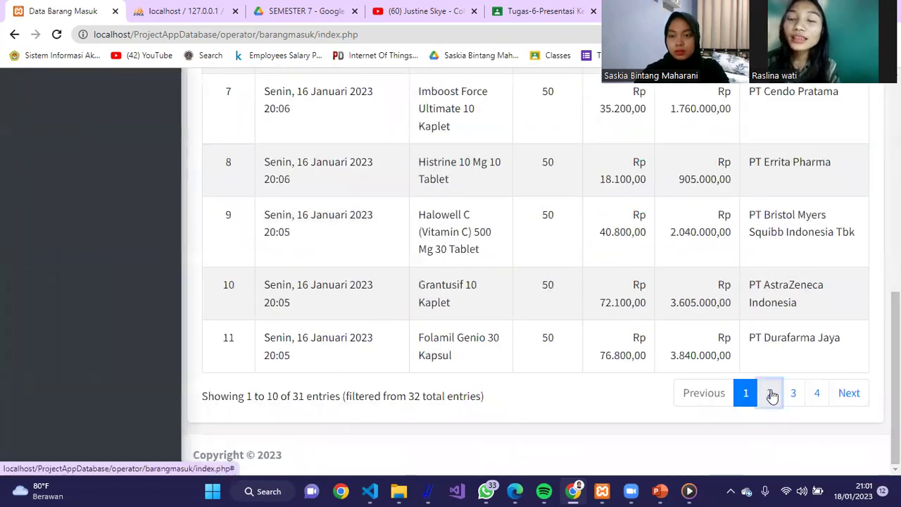
{"action": "left_click", "coordinate": [770, 393]}
{"action": "left_click", "coordinate": [840, 396]}
{"action": "left_click", "coordinate": [848, 442]}
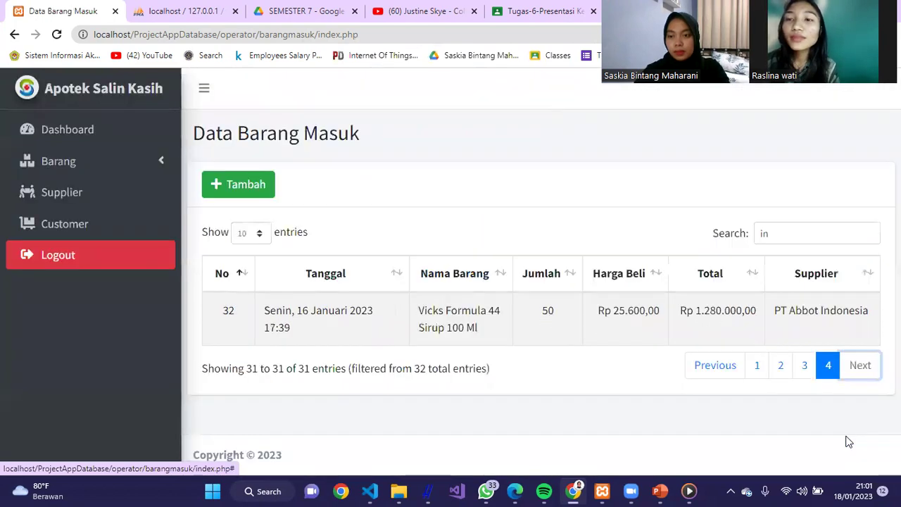
- Show 100 entries per page to list all 31 matches and scroll the table
{"action": "left_click", "coordinate": [260, 239]}
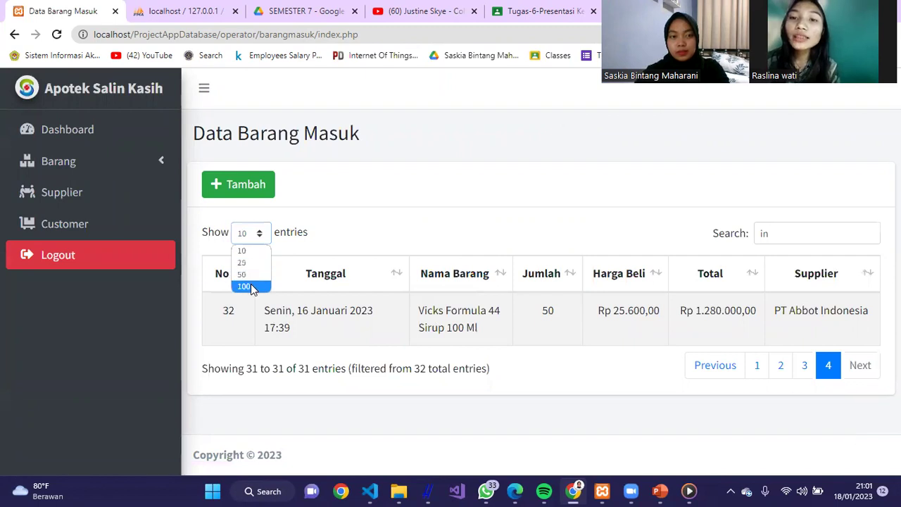
{"action": "left_click", "coordinate": [251, 285]}
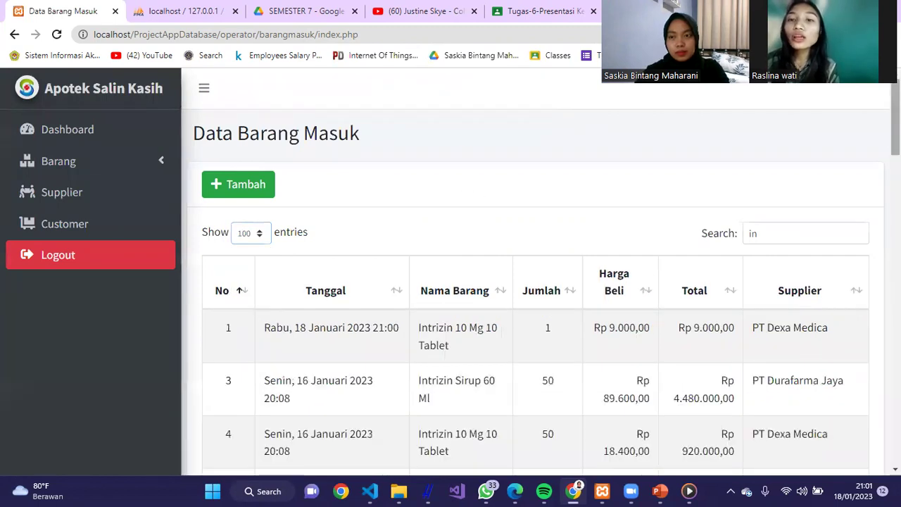
{"action": "scroll", "coordinate": [668, 167], "scroll_direction": "down", "scroll_amount": 8}
{"action": "scroll", "coordinate": [535, 282], "scroll_direction": "down", "scroll_amount": 15}
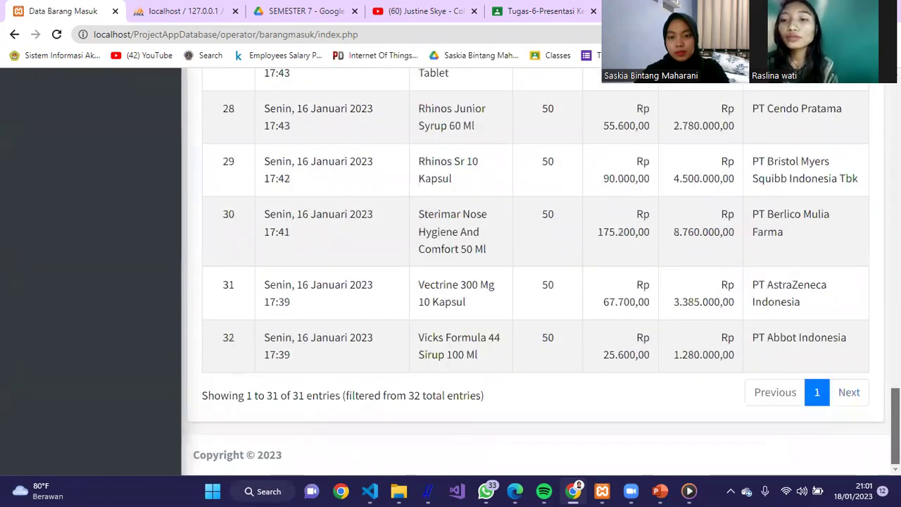
{"action": "scroll", "coordinate": [535, 281], "scroll_direction": "up", "scroll_amount": 20}
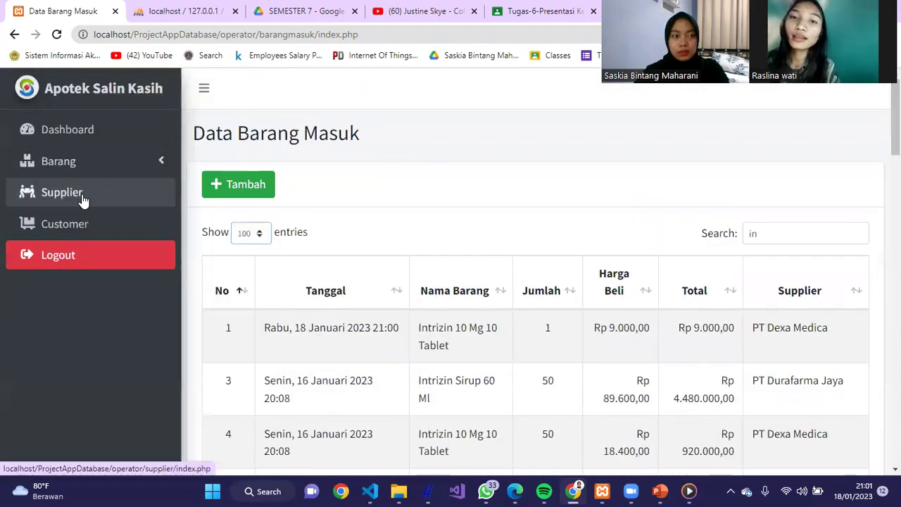
{"action": "left_click", "coordinate": [83, 201]}
- Start a new outgoing stock record on the Barang Keluar page with drug Epexol Drops 20 Ml
{"action": "left_click", "coordinate": [99, 172]}
{"action": "left_click", "coordinate": [95, 257]}
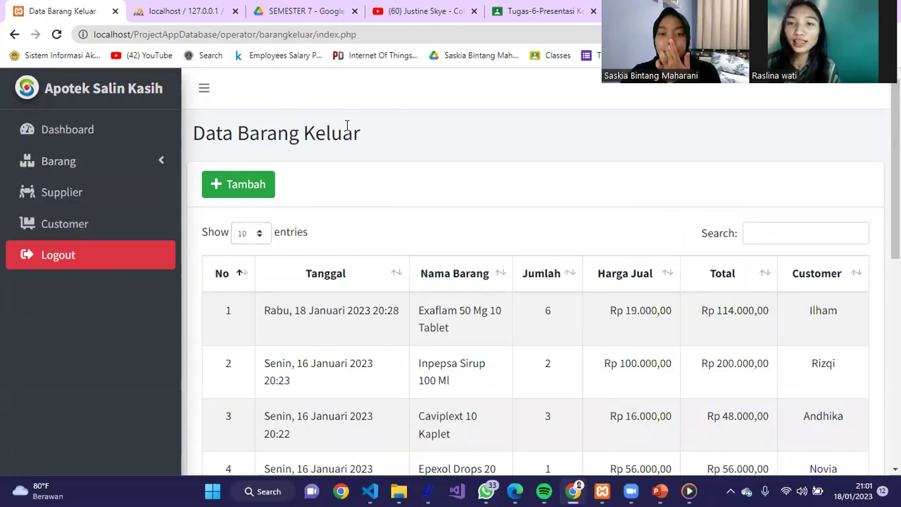
{"action": "left_click", "coordinate": [259, 181]}
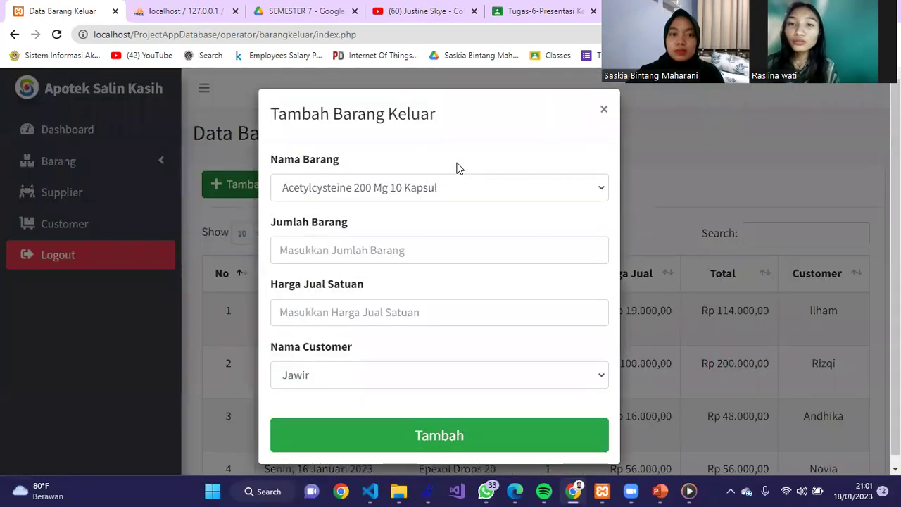
{"action": "left_click", "coordinate": [456, 192]}
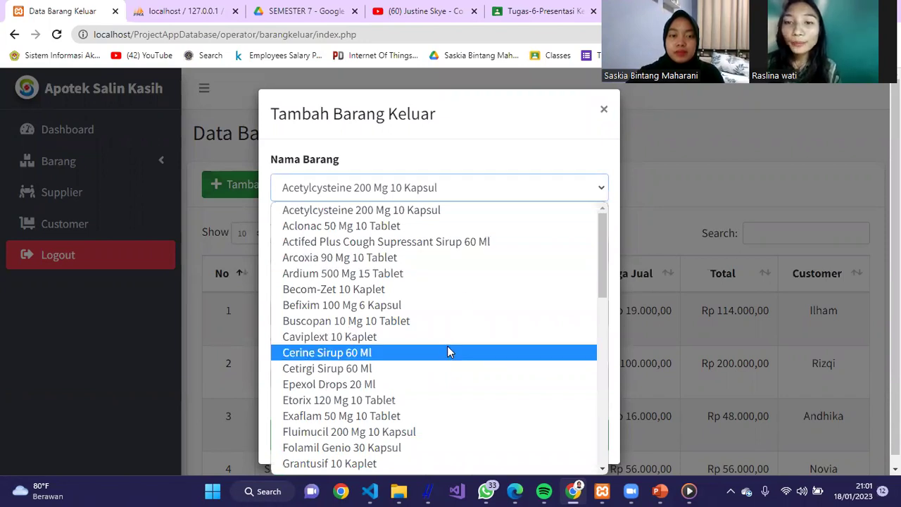
{"action": "left_click", "coordinate": [446, 384]}
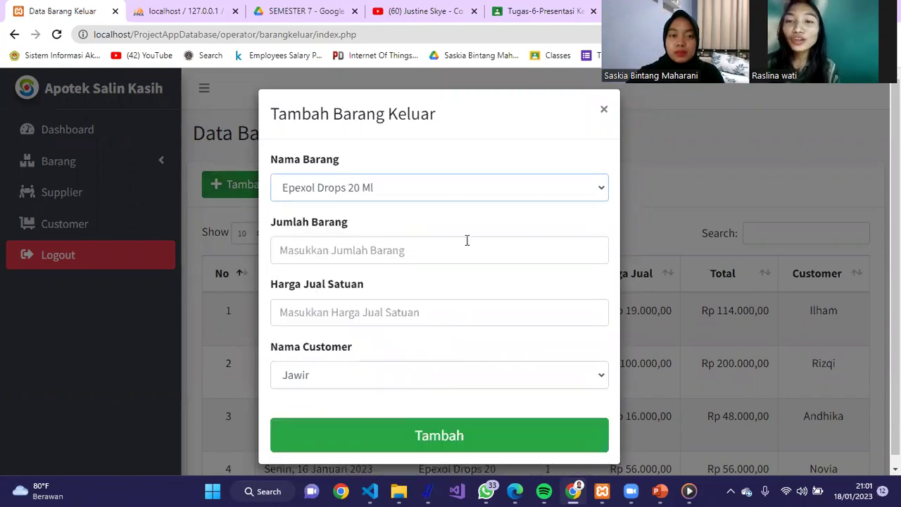
- Enter quantity 10, unit price 15000 and a customer, then save and confirm the success alert
{"action": "left_click", "coordinate": [466, 242]}
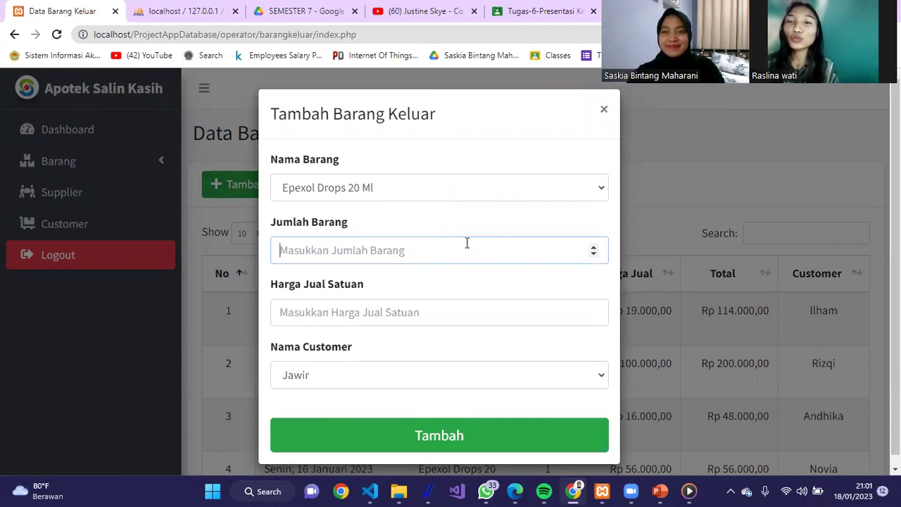
{"action": "type", "text": "10"}
{"action": "left_click", "coordinate": [435, 302]}
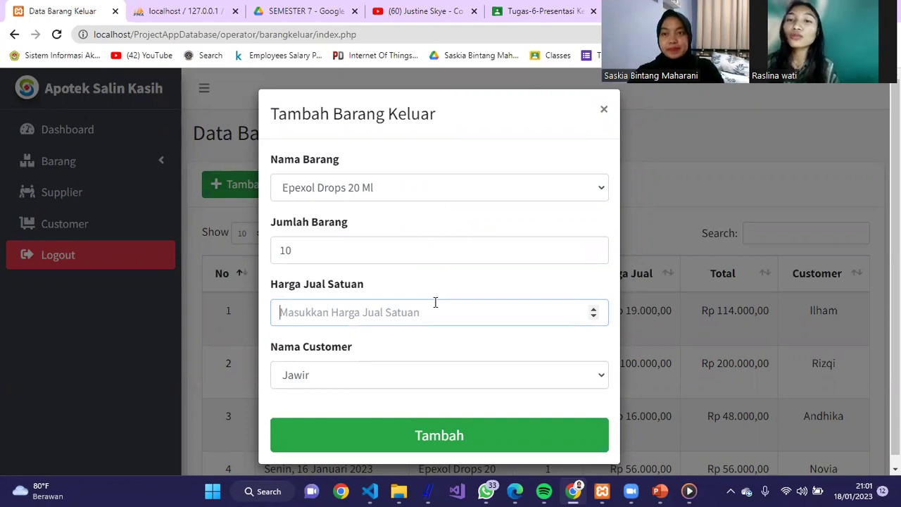
{"action": "type", "text": "15000"}
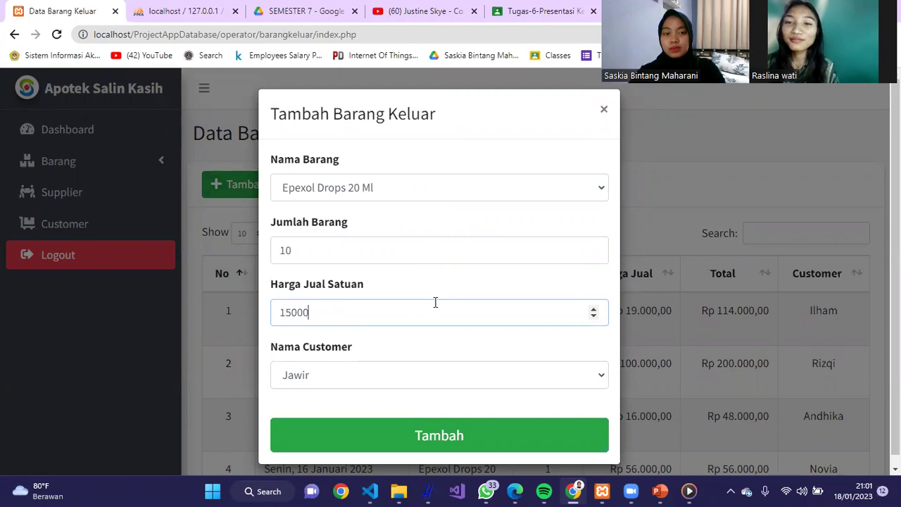
{"action": "left_click", "coordinate": [420, 373]}
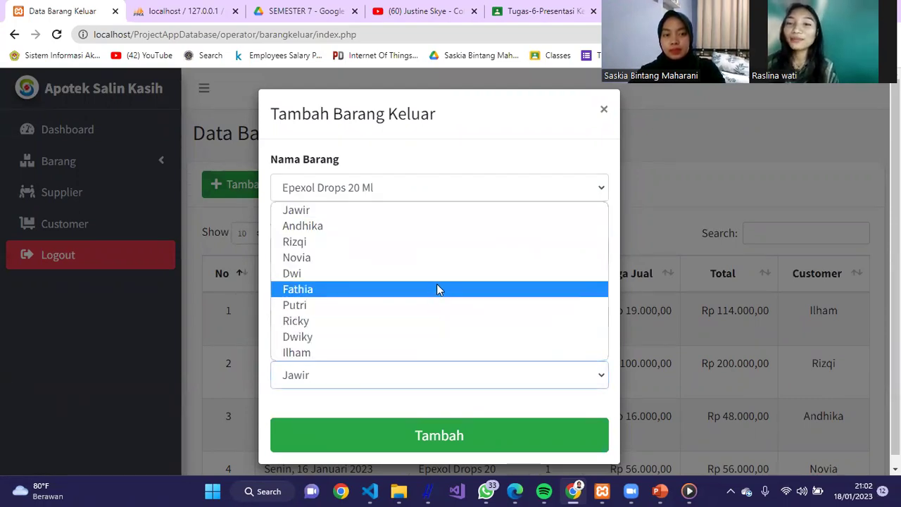
{"action": "left_click", "coordinate": [426, 331]}
{"action": "left_click", "coordinate": [438, 436]}
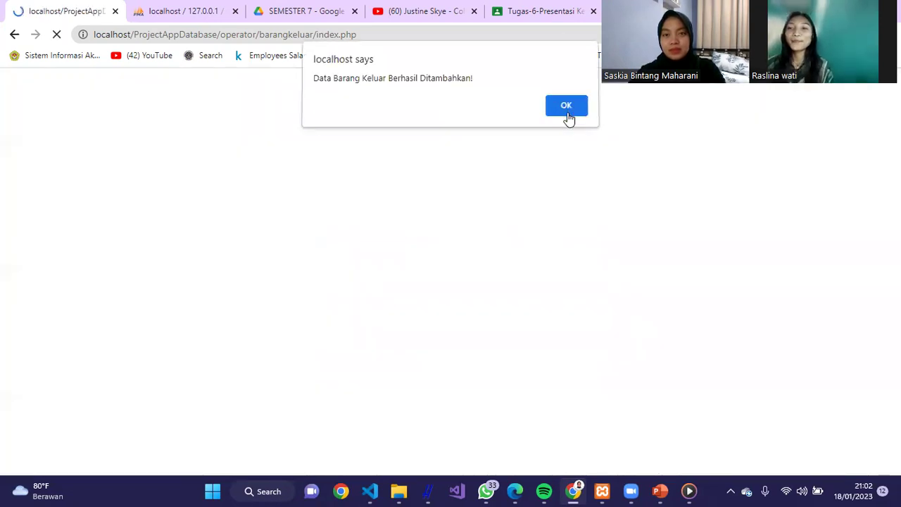
{"action": "left_click", "coordinate": [567, 107]}
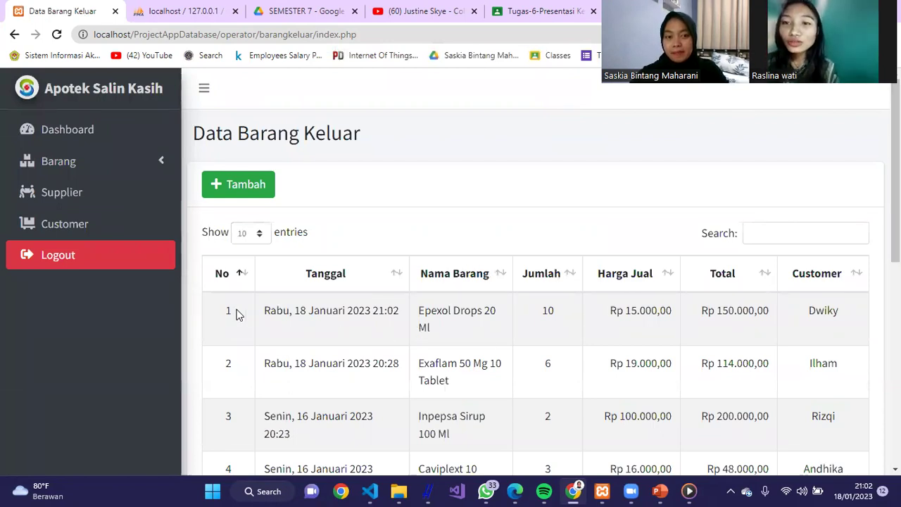
{"action": "left_click_drag", "start_coordinate": [508, 309], "coordinate": [813, 315]}
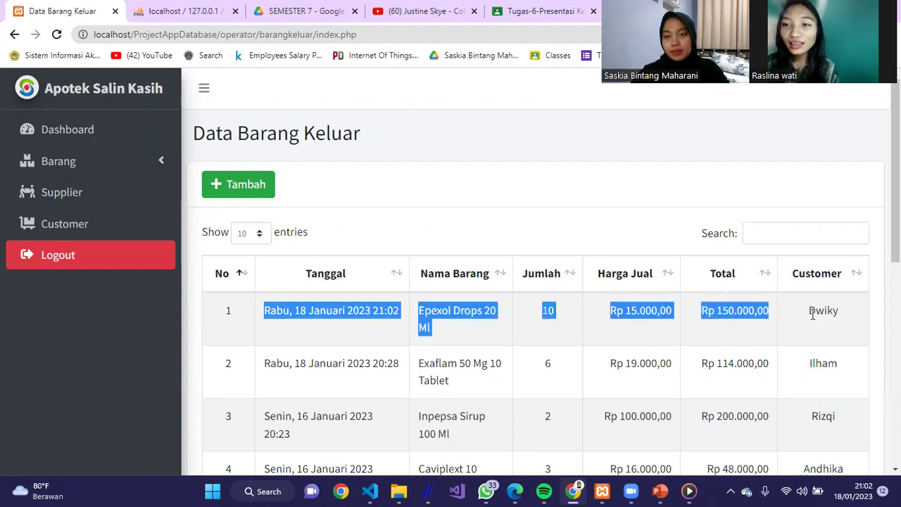
{"action": "left_click", "coordinate": [597, 209]}
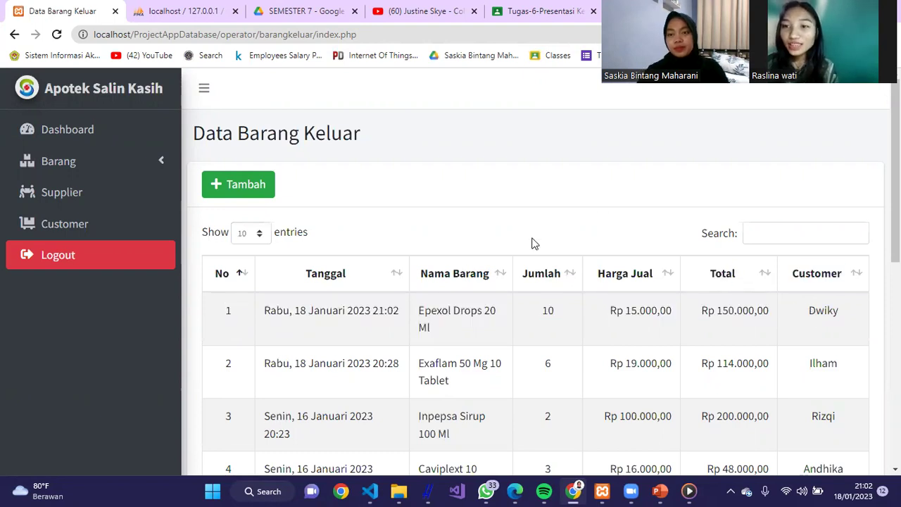
- Open the supplier list and view the add-supplier form, closing it without saving
{"action": "left_click", "coordinate": [101, 188]}
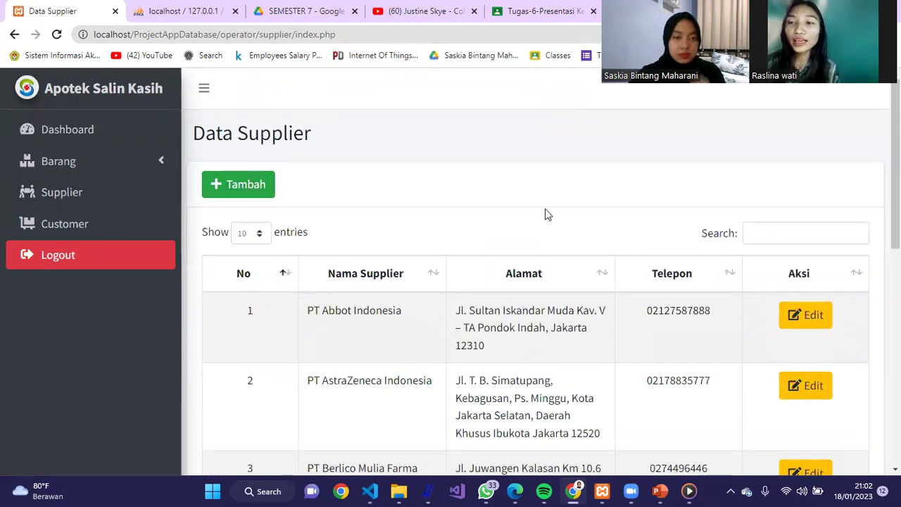
{"action": "left_click", "coordinate": [261, 195]}
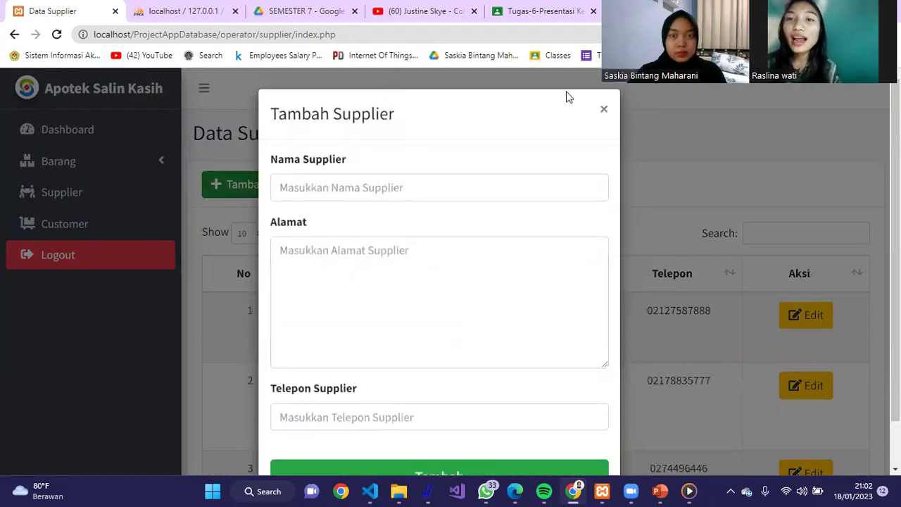
{"action": "left_click", "coordinate": [606, 111]}
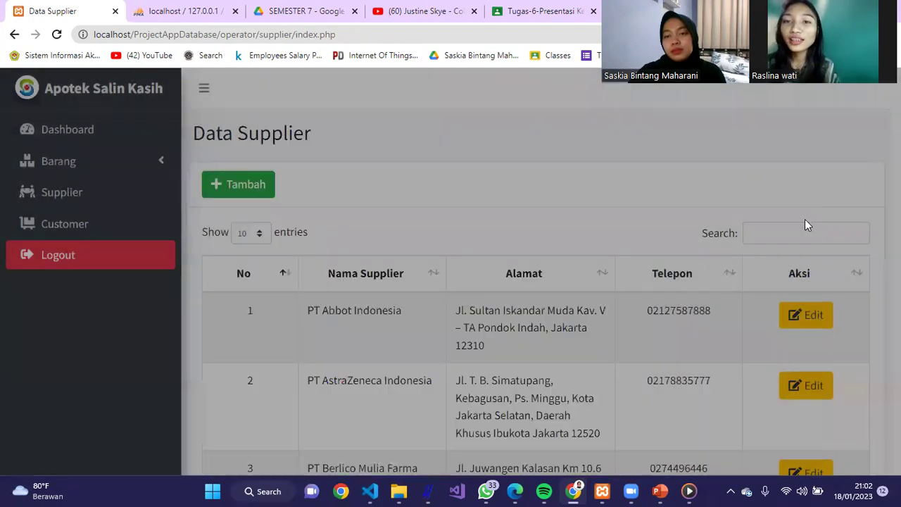
{"action": "left_click", "coordinate": [799, 232]}
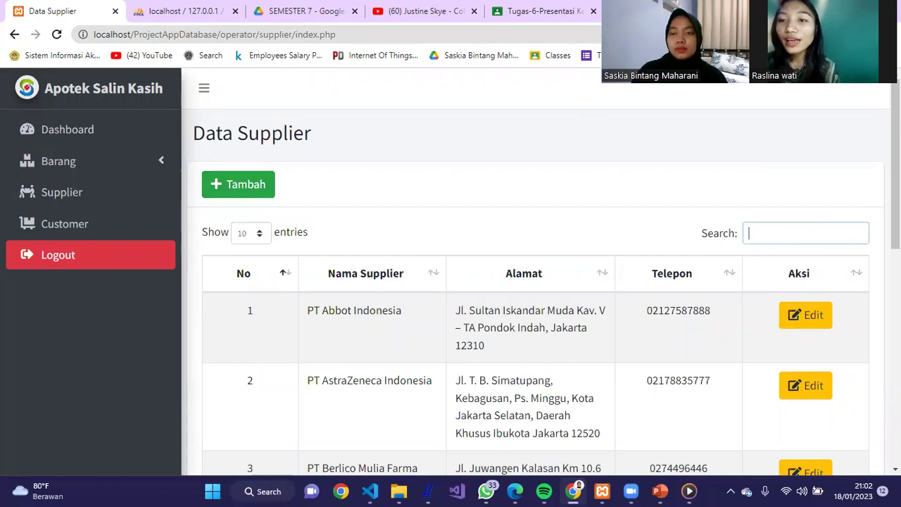
{"action": "scroll", "coordinate": [535, 281], "scroll_direction": "down", "scroll_amount": 3}
{"action": "scroll", "coordinate": [787, 334], "scroll_direction": "up", "scroll_amount": 3}
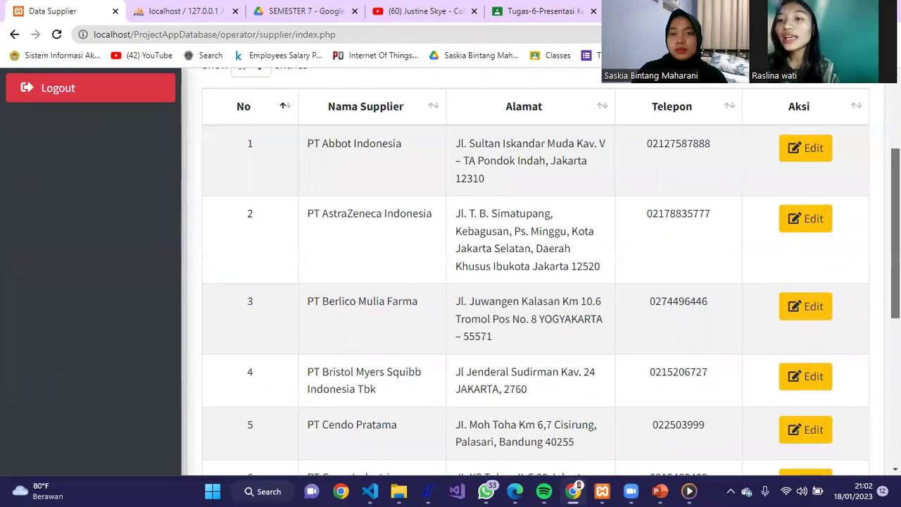
- Open PT Abbot Indonesia's edit form and close it without changes
{"action": "left_click", "coordinate": [786, 328]}
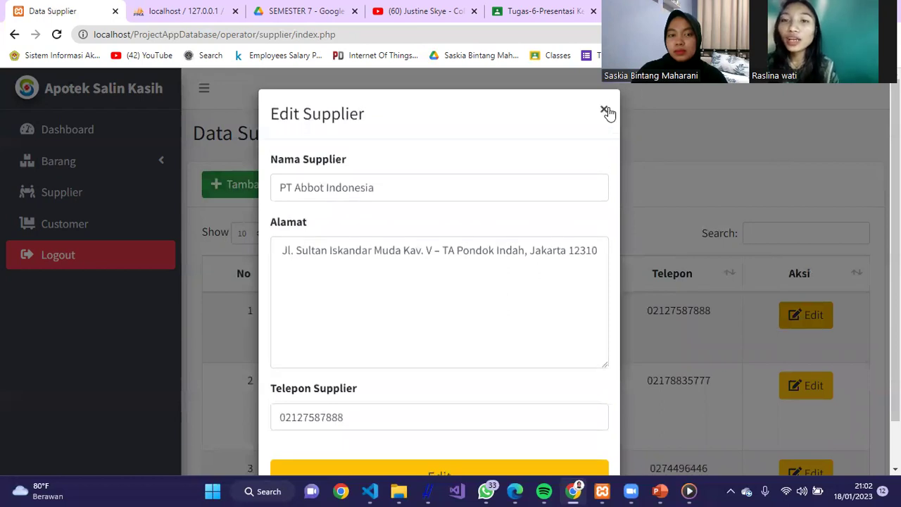
{"action": "left_click_drag", "start_coordinate": [605, 361], "coordinate": [631, 256]}
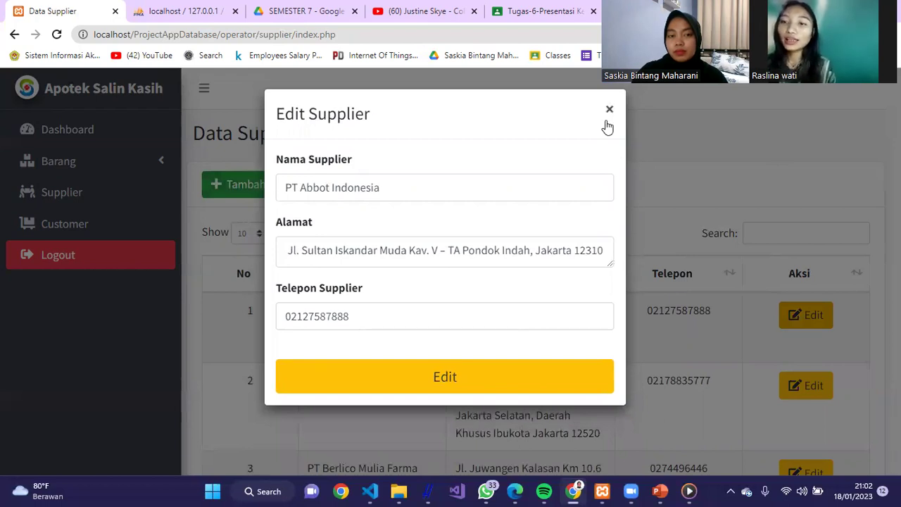
{"action": "left_click", "coordinate": [606, 122]}
{"action": "left_click", "coordinate": [780, 238]}
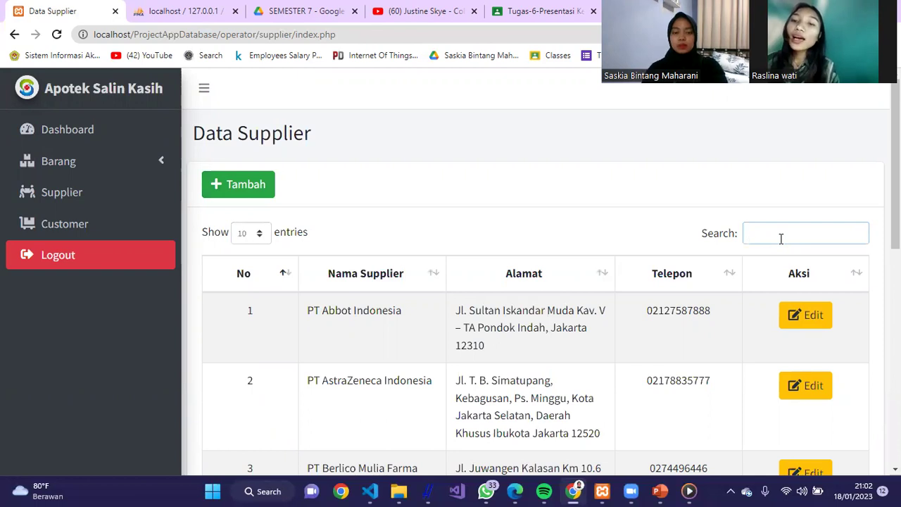
- Search suppliers for 'astra', clear the search, and go to the customer list
{"action": "type", "text": "astra"}
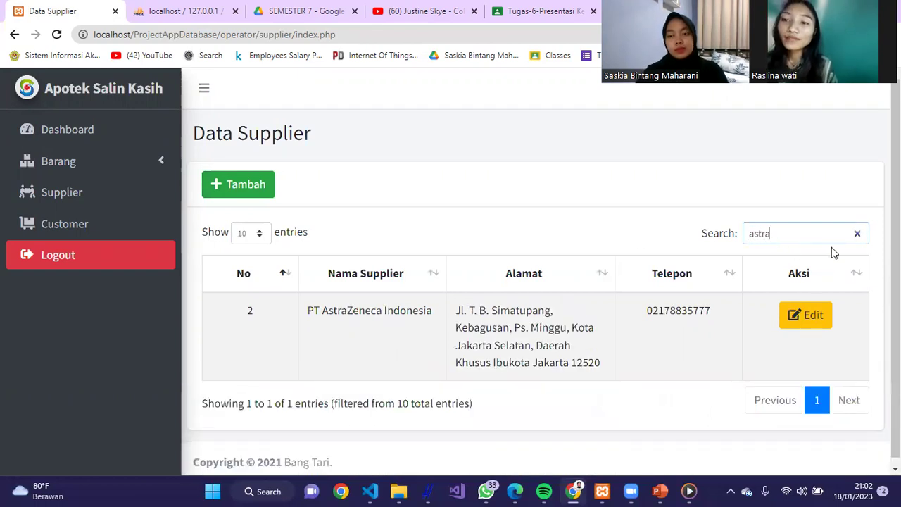
{"action": "key", "text": "BackSpace"}
{"action": "key", "text": "BackSpace"}
{"action": "key", "text": "BackSpace"}
{"action": "key", "text": "BackSpace"}
{"action": "key", "text": "BackSpace"}
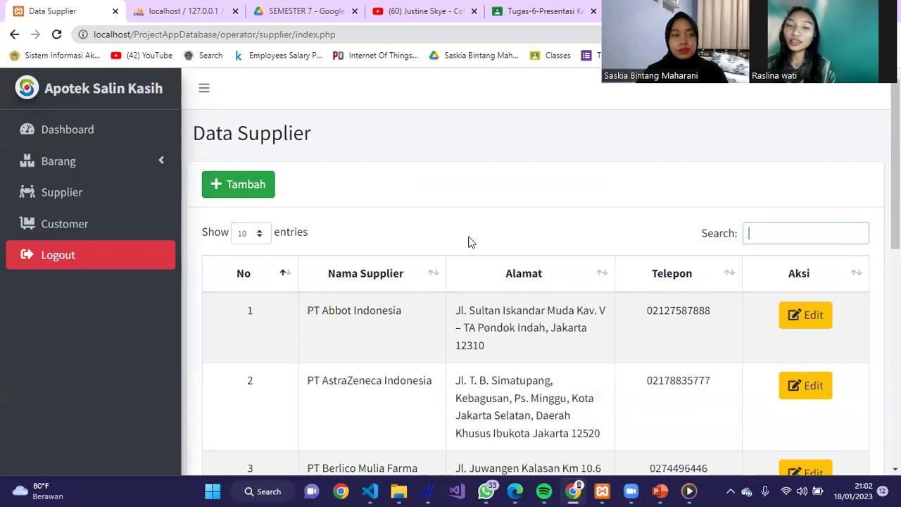
{"action": "left_click", "coordinate": [71, 226]}
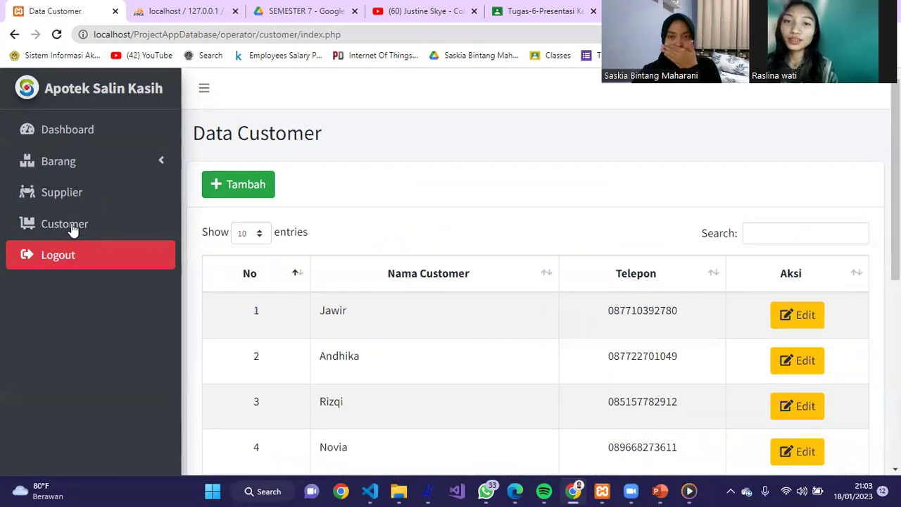
- Add a new customer with the customer's name and phone number and confirm the success alert
{"action": "left_click", "coordinate": [242, 194]}
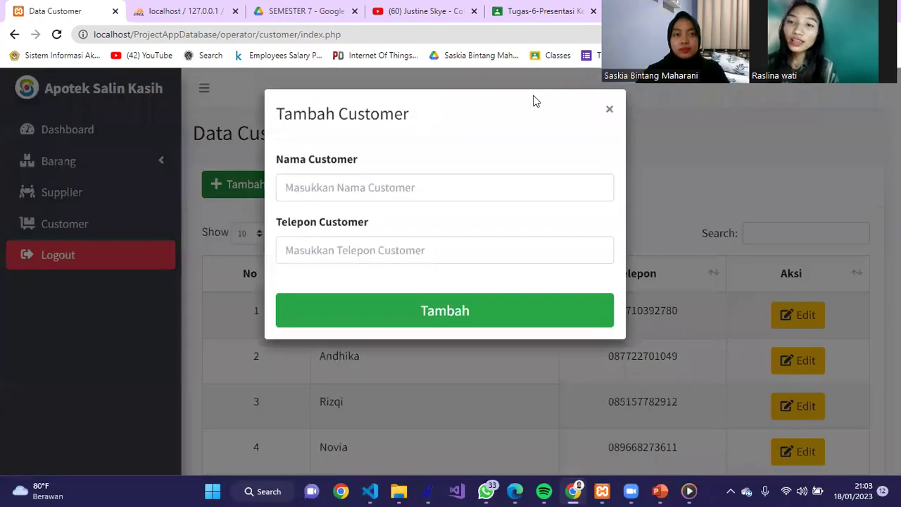
{"action": "left_click", "coordinate": [535, 183]}
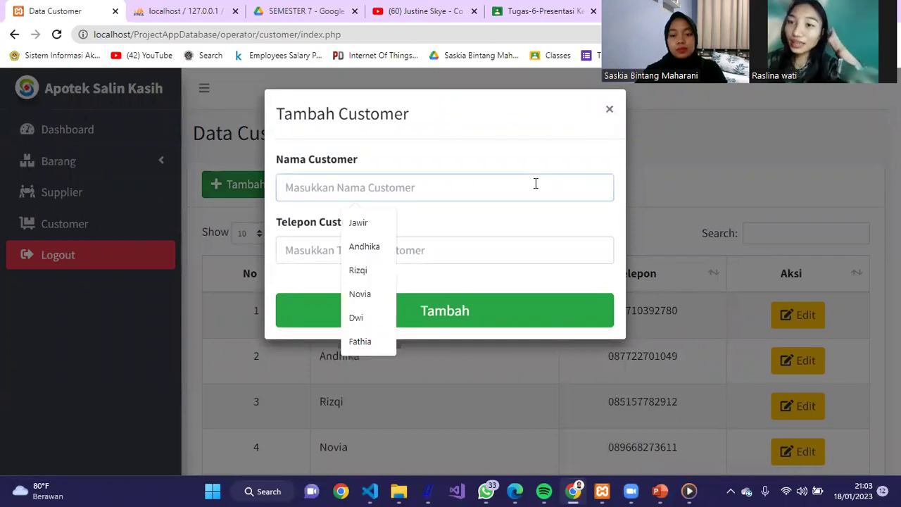
{"action": "type", "text": "r"}
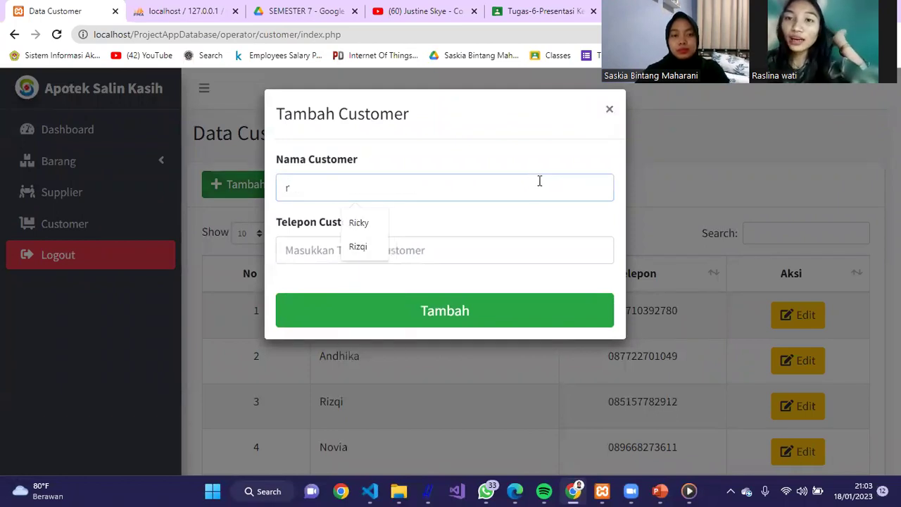
{"action": "key", "text": "BackSpace"}
{"action": "type", "text": "r"}
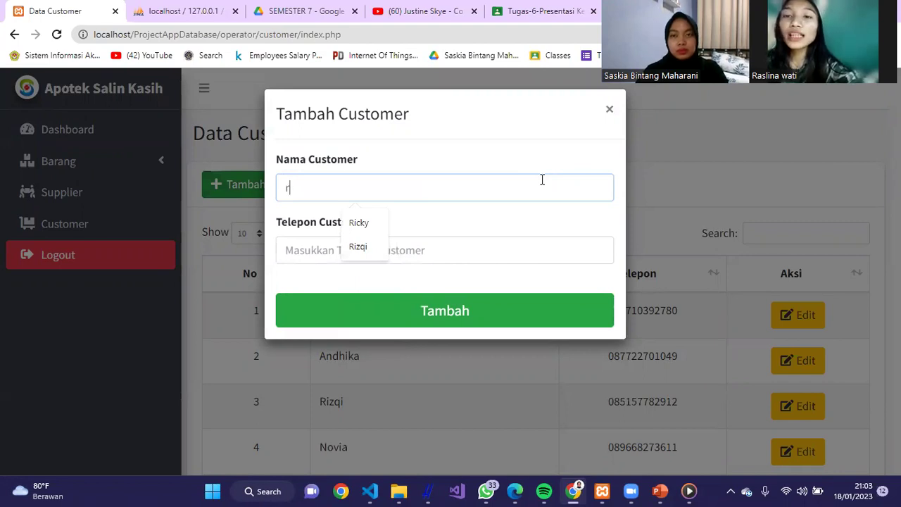
{"action": "key", "text": "BackSpace"}
{"action": "type", "text": "raslina"}
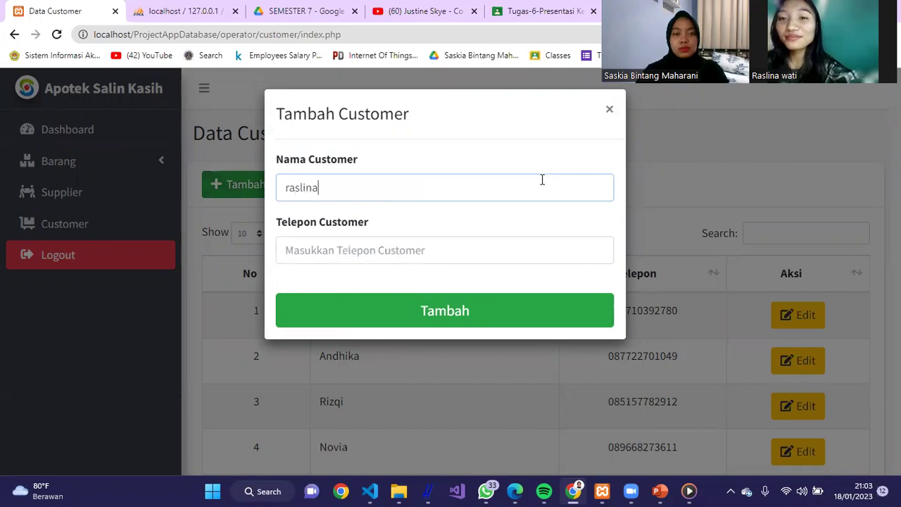
{"action": "key", "text": "Tab"}
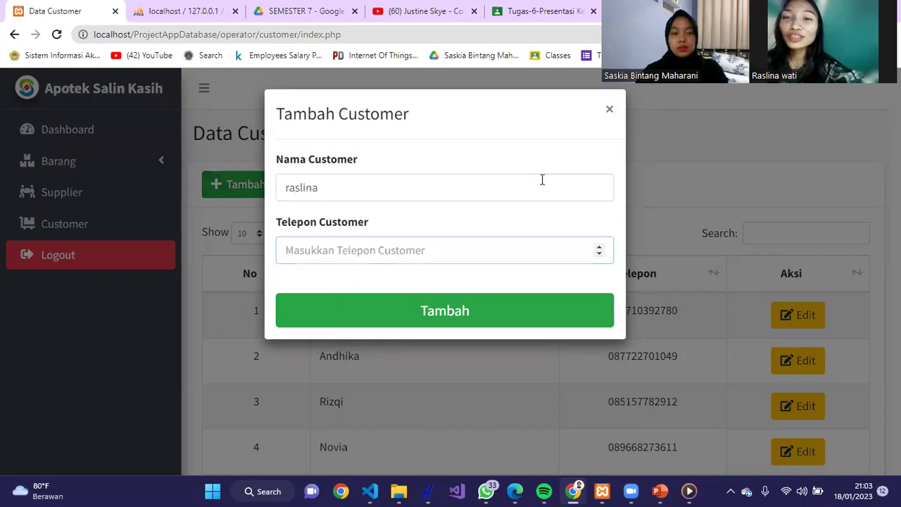
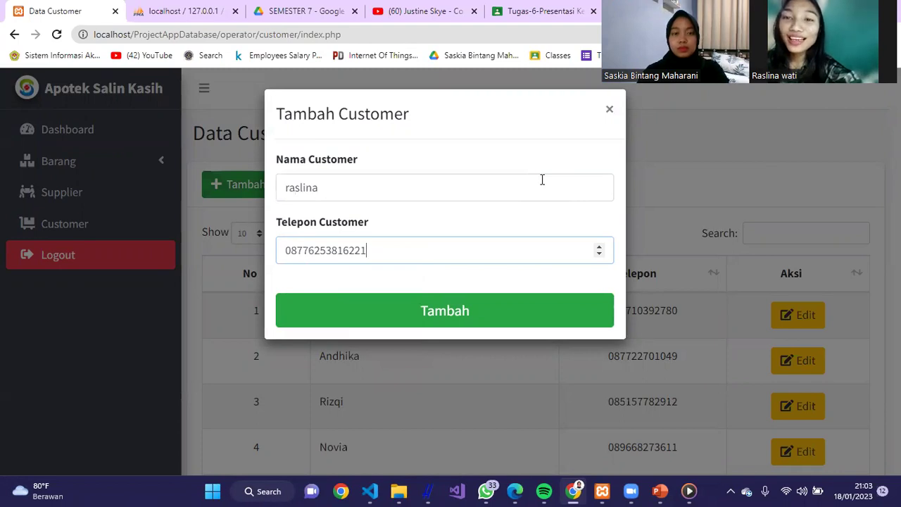
{"action": "left_click", "coordinate": [483, 307]}
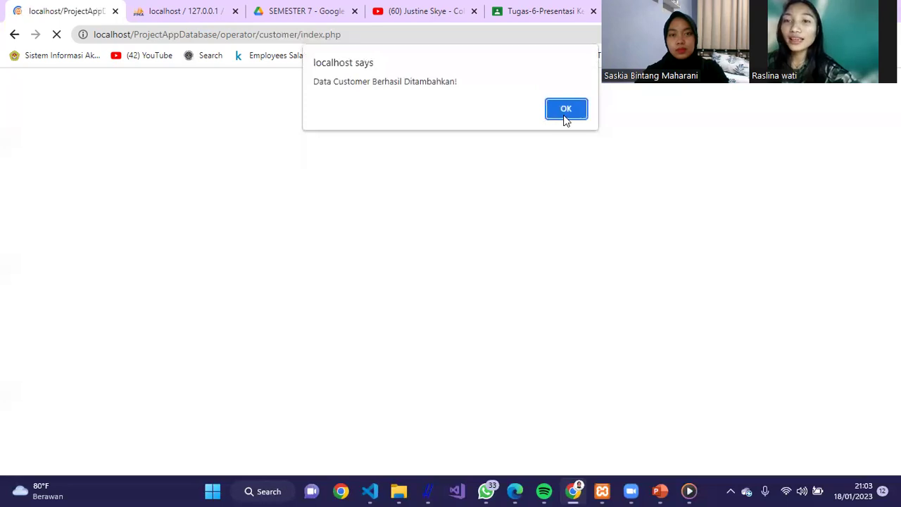
{"action": "left_click", "coordinate": [565, 115]}
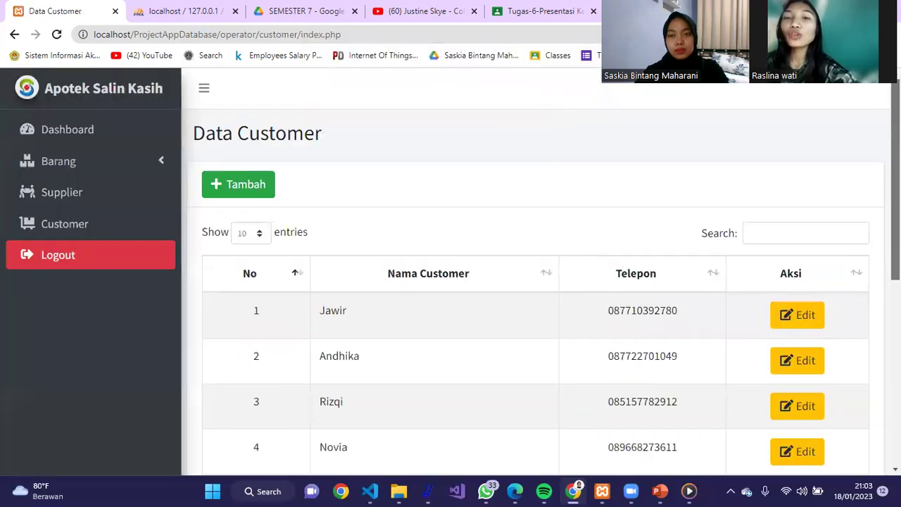
- Find the new customer by searching 'ras', view its edit form, then return to the dashboard
{"action": "scroll", "coordinate": [821, 212], "scroll_direction": "down", "scroll_amount": 1}
{"action": "left_click", "coordinate": [811, 221]}
{"action": "type", "text": "ras"}
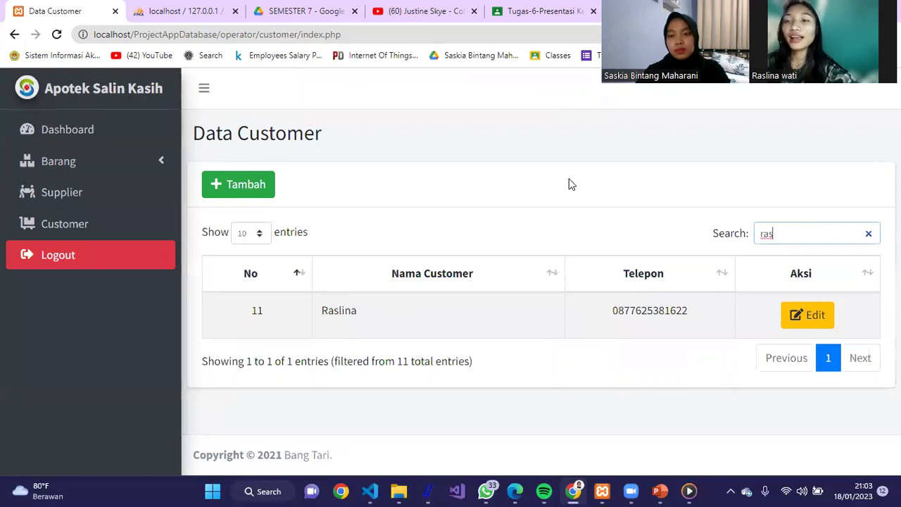
{"action": "left_click", "coordinate": [796, 312]}
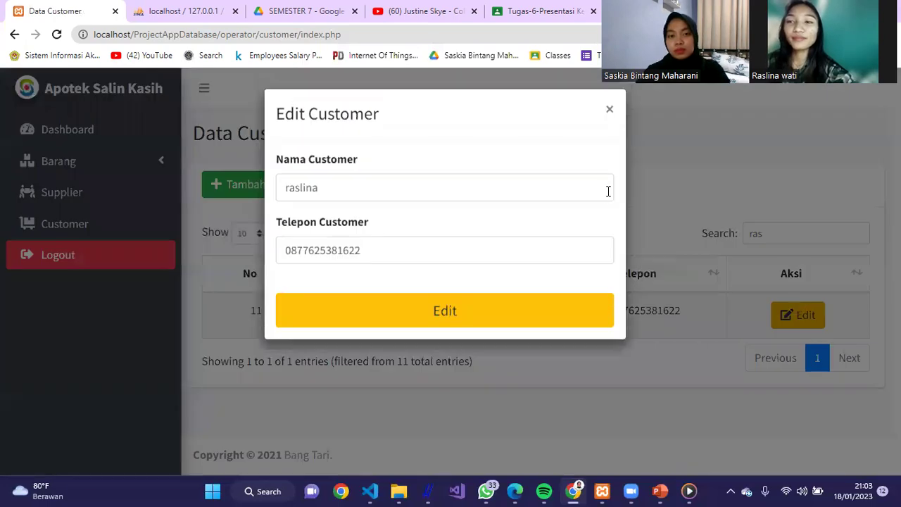
{"action": "left_click", "coordinate": [603, 112]}
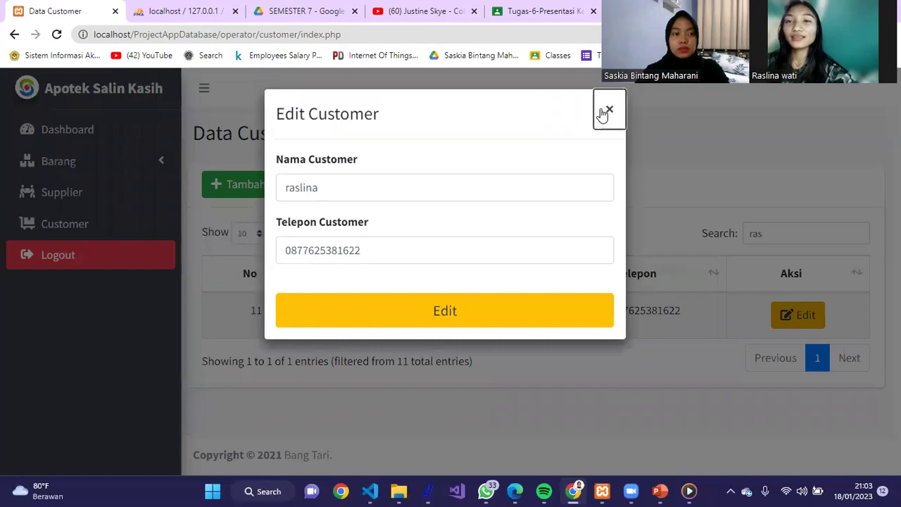
{"action": "left_click", "coordinate": [117, 129]}
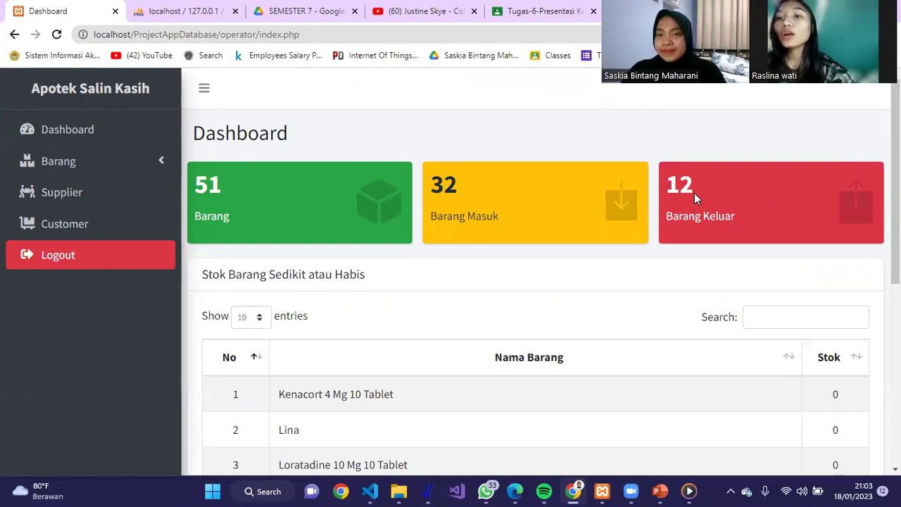
- Log out, then log back in with the owner account's saved Chrome credentials
{"action": "left_click", "coordinate": [135, 262]}
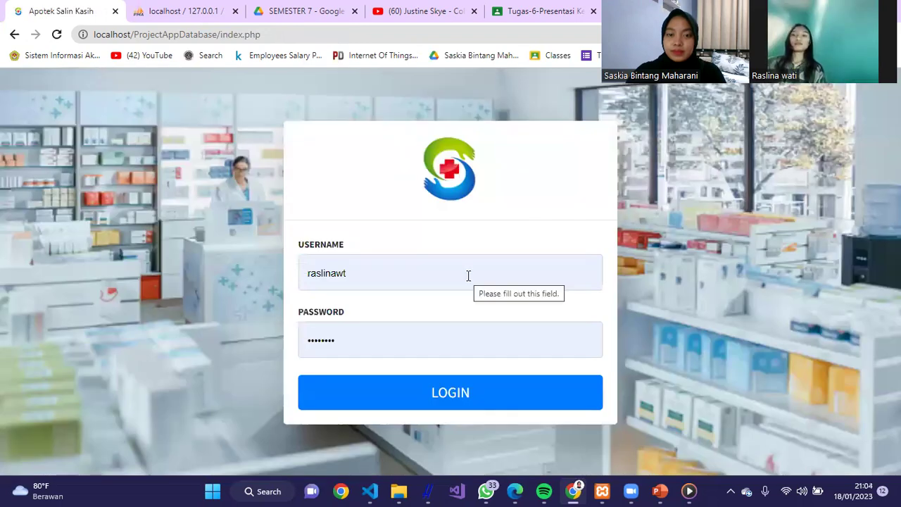
{"action": "left_click", "coordinate": [468, 275]}
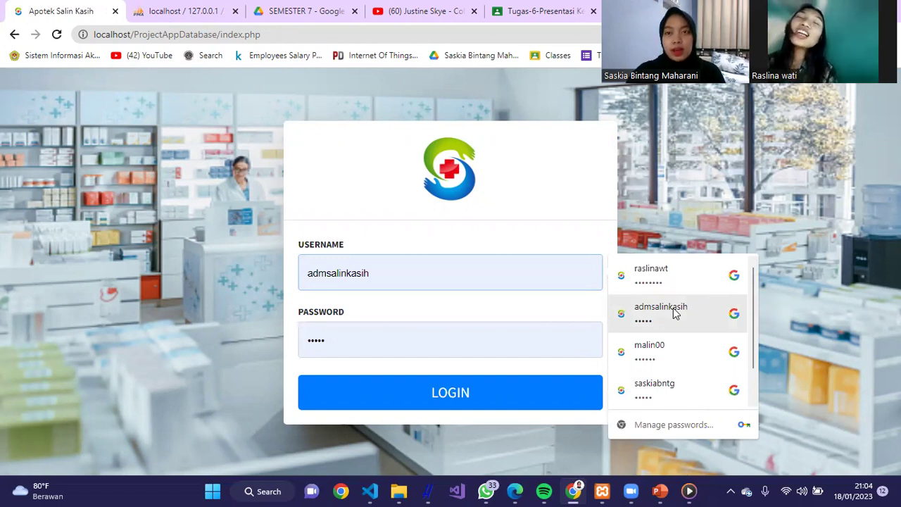
{"action": "left_click", "coordinate": [190, 24]}
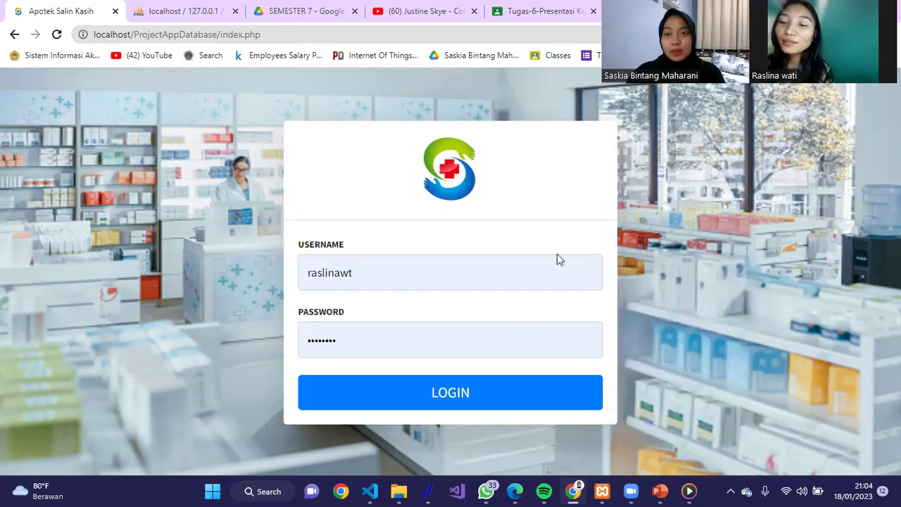
{"action": "left_click", "coordinate": [693, 322]}
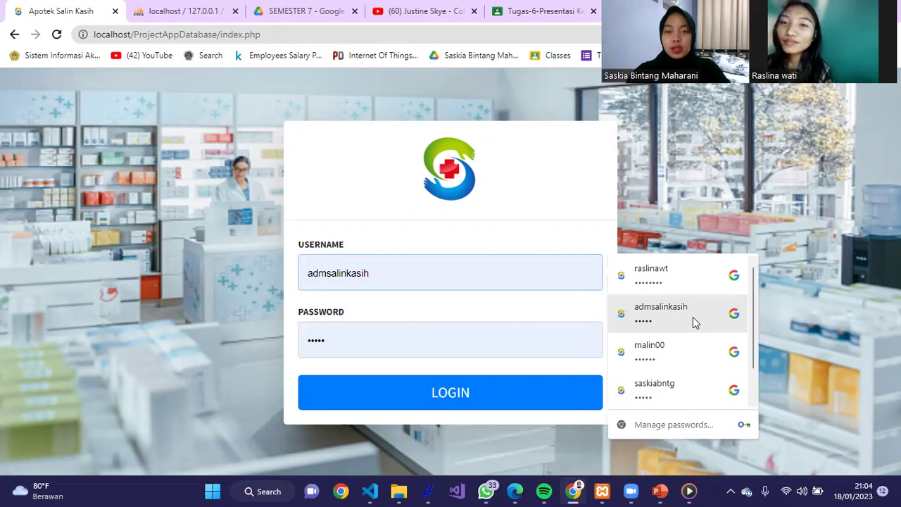
{"action": "left_click", "coordinate": [669, 387]}
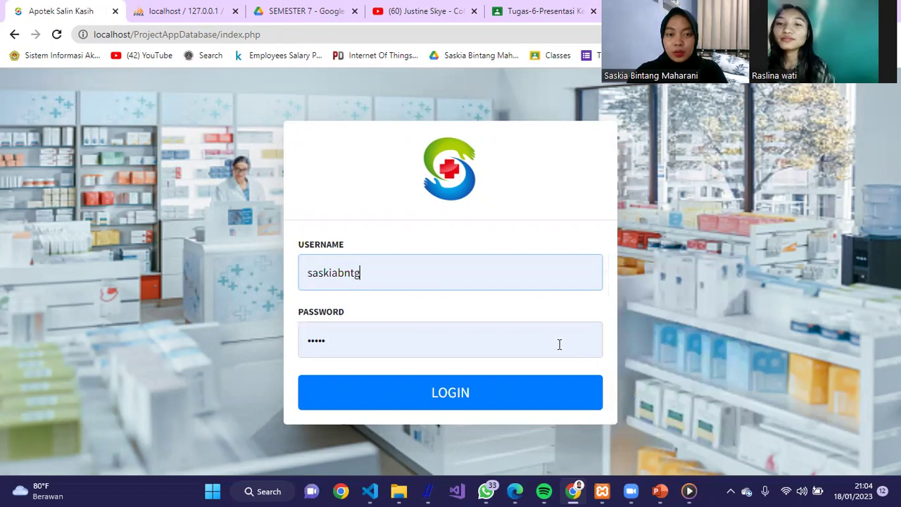
{"action": "left_click", "coordinate": [479, 402]}
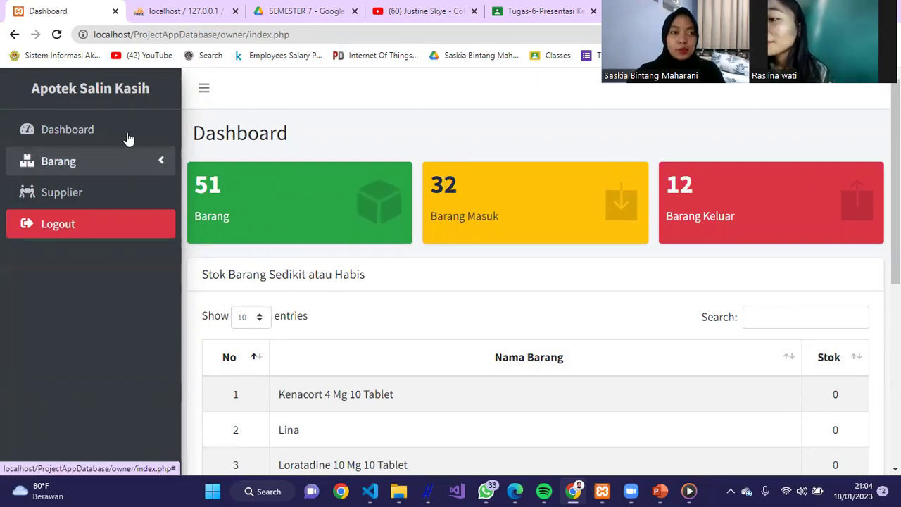
- Open the Data Barang item list and its Laporan stock report
{"action": "left_click", "coordinate": [116, 169]}
{"action": "left_click", "coordinate": [110, 202]}
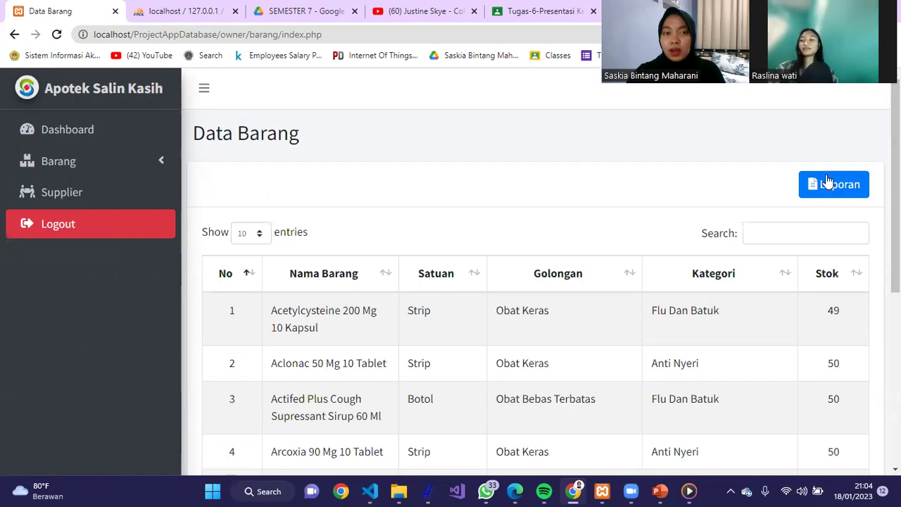
{"action": "left_click", "coordinate": [829, 183]}
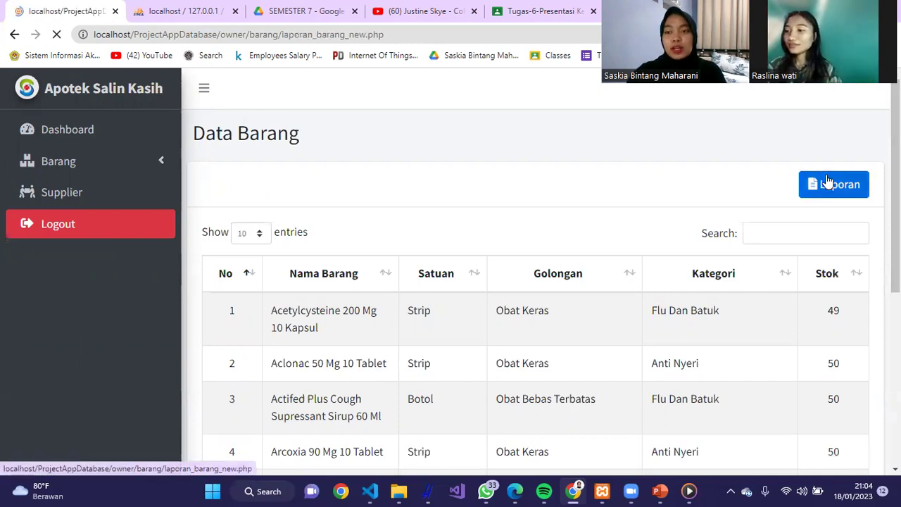
- Scroll through all 51 report items down to the Stok Barang chart
{"action": "scroll", "coordinate": [821, 137], "scroll_direction": "down", "scroll_amount": 3}
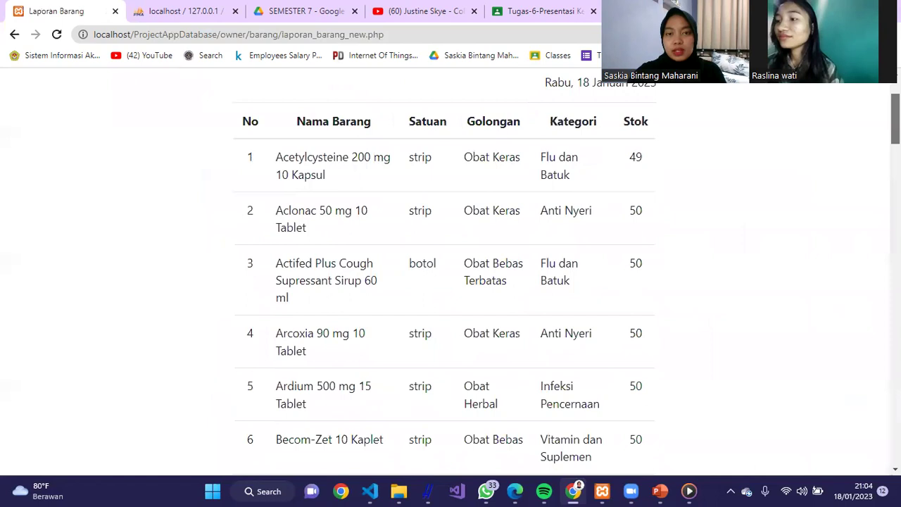
{"action": "scroll", "coordinate": [873, 205], "scroll_direction": "down", "scroll_amount": 20}
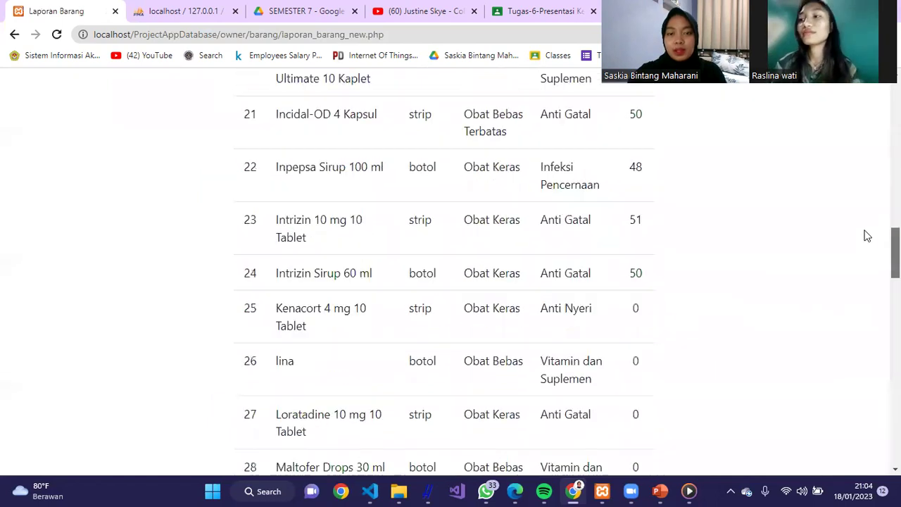
{"action": "scroll", "coordinate": [837, 358], "scroll_direction": "down", "scroll_amount": 10}
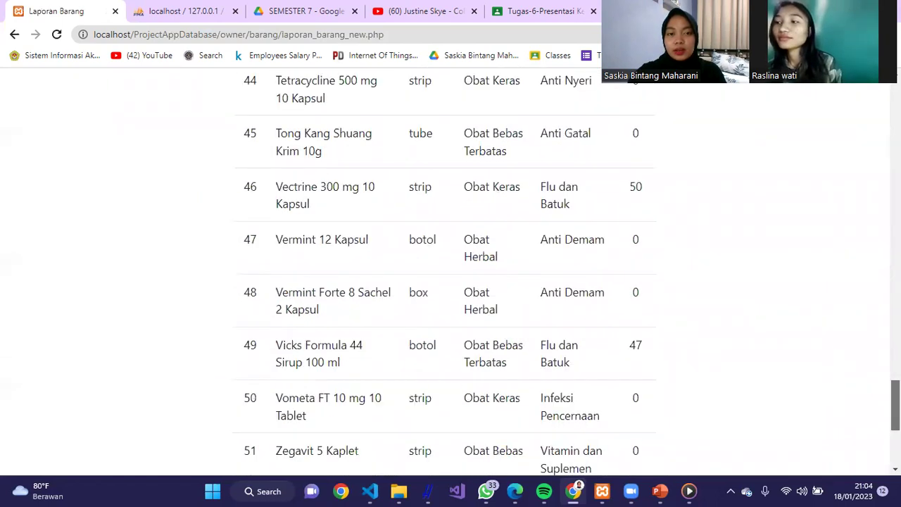
{"action": "scroll", "coordinate": [831, 373], "scroll_direction": "up", "scroll_amount": 17}
{"action": "scroll", "coordinate": [444, 281], "scroll_direction": "up", "scroll_amount": 15}
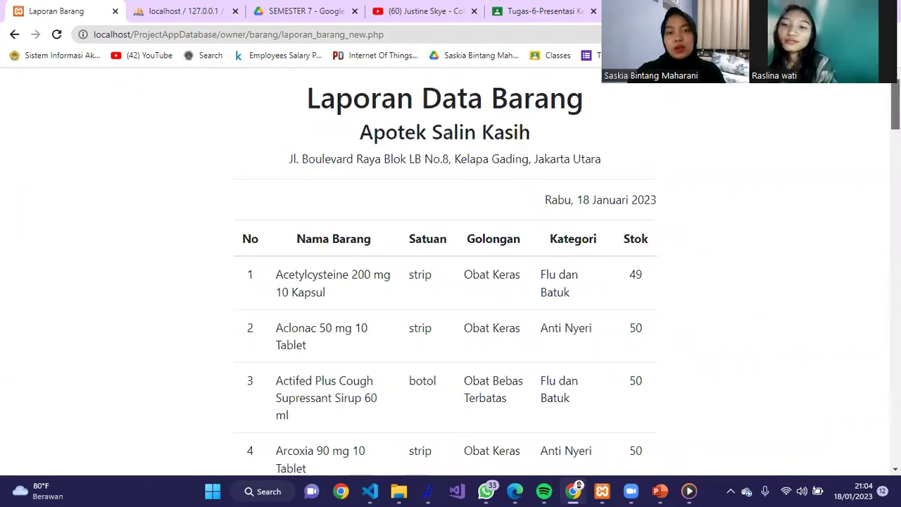
{"action": "scroll", "coordinate": [810, 109], "scroll_direction": "down", "scroll_amount": 2}
{"action": "scroll", "coordinate": [810, 109], "scroll_direction": "up", "scroll_amount": 3}
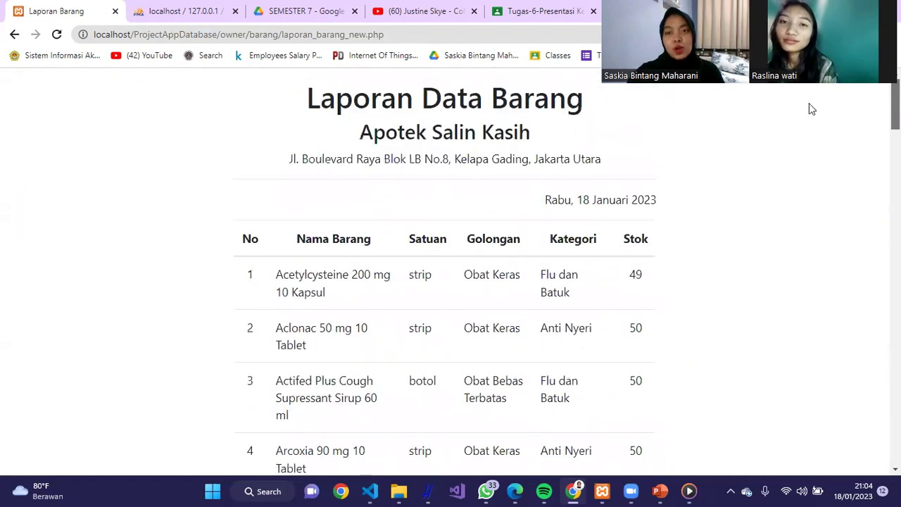
{"action": "scroll", "coordinate": [785, 190], "scroll_direction": "down", "scroll_amount": 3}
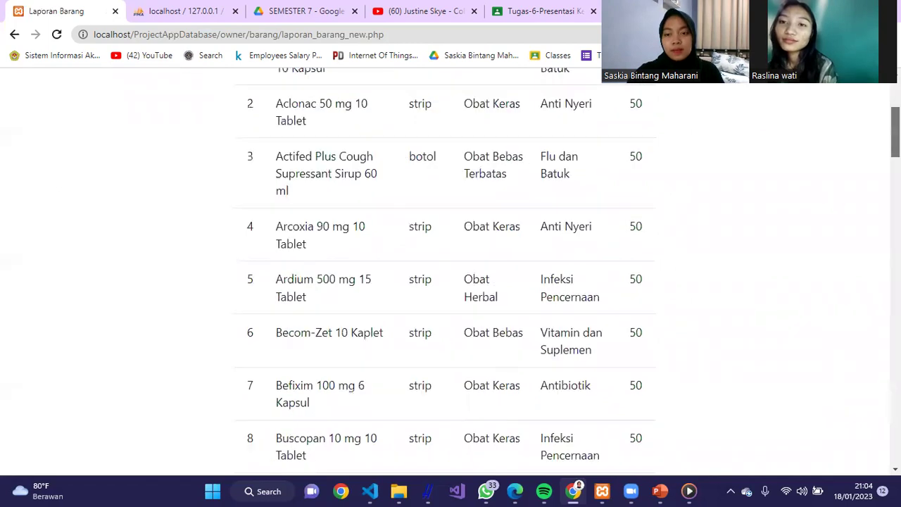
{"action": "key", "text": "End"}
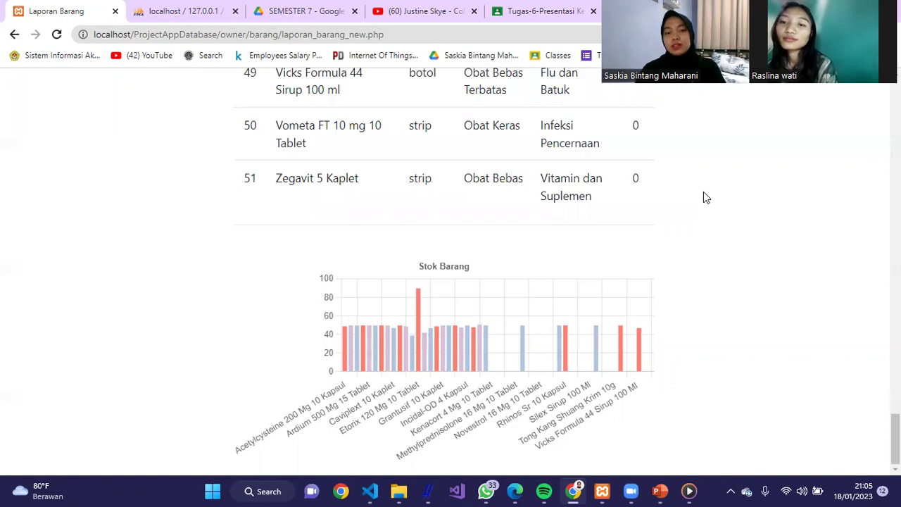
- Preview the stock report in the print dialog, cancel, and go back to Data Barang
{"action": "right_click", "coordinate": [704, 194]}
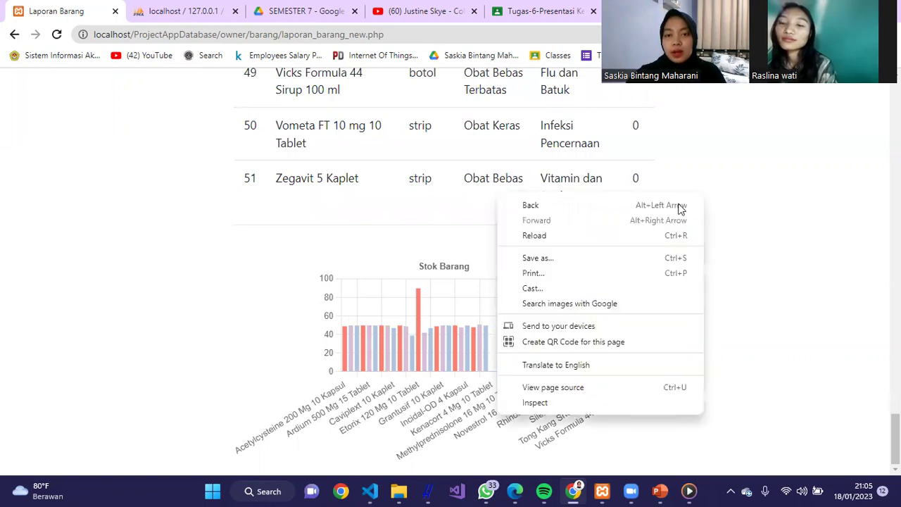
{"action": "left_click", "coordinate": [599, 279]}
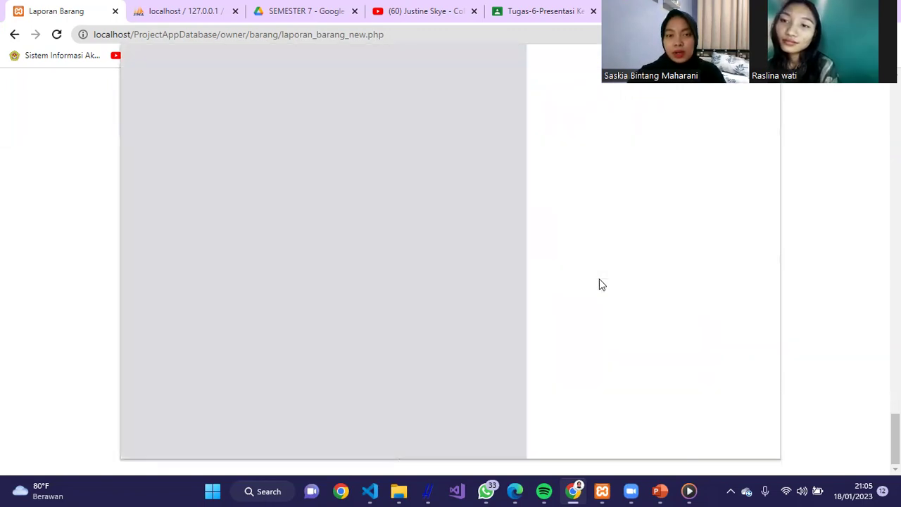
{"action": "left_click", "coordinate": [724, 201]}
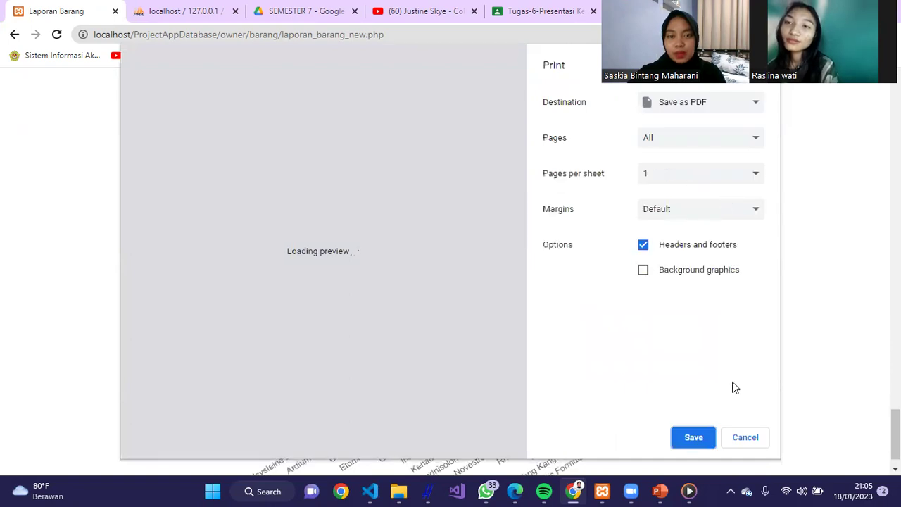
{"action": "left_click_drag", "start_coordinate": [521, 164], "coordinate": [551, 145]}
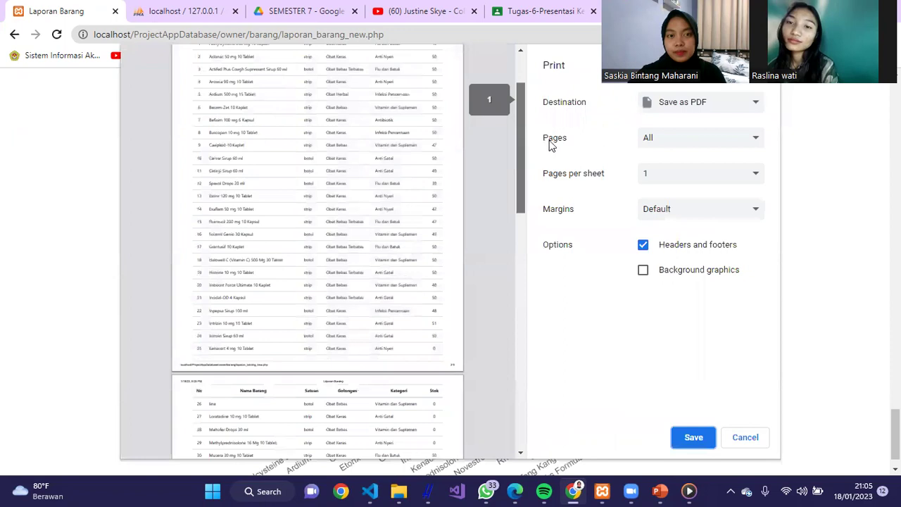
{"action": "left_click", "coordinate": [748, 438]}
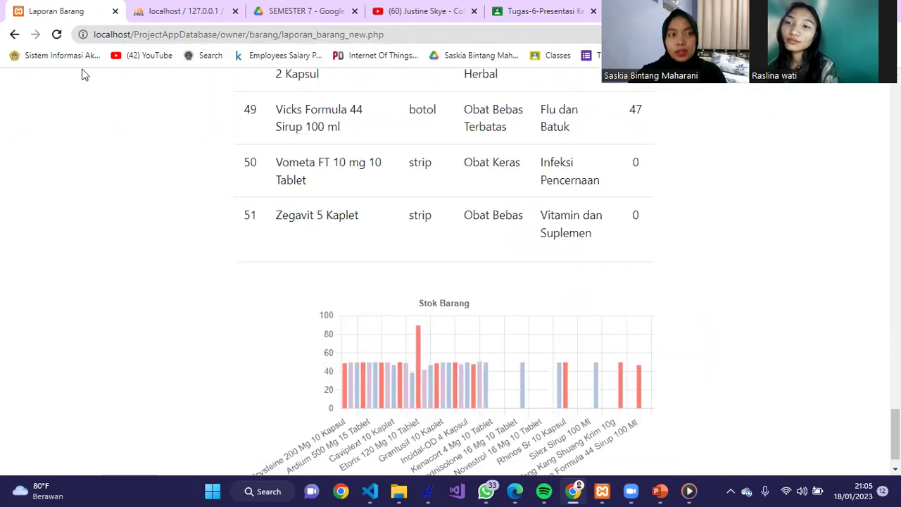
{"action": "left_click", "coordinate": [14, 35]}
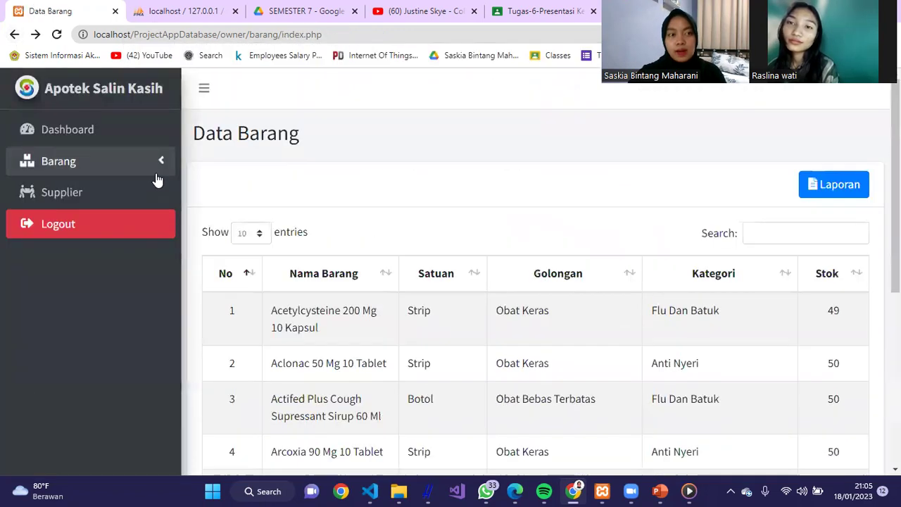
- Open the Data Barang Masuk list and its Laporan date-range form
{"action": "left_click", "coordinate": [156, 173]}
{"action": "left_click", "coordinate": [135, 232]}
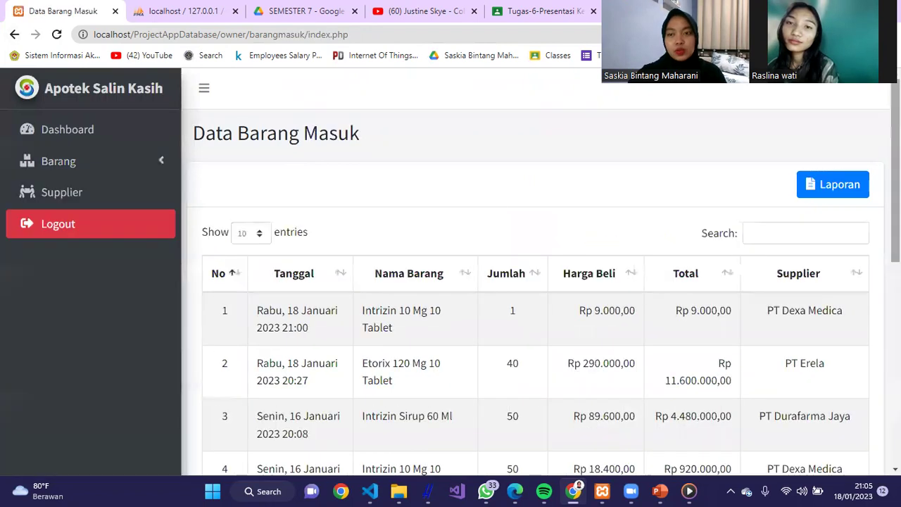
{"action": "scroll", "coordinate": [836, 184], "scroll_direction": "down", "scroll_amount": 1}
{"action": "scroll", "coordinate": [836, 184], "scroll_direction": "up", "scroll_amount": 1}
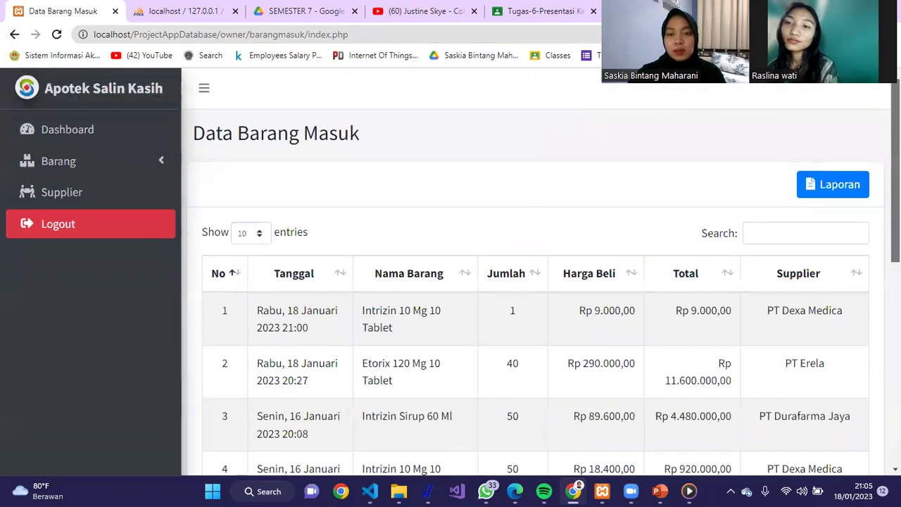
{"action": "left_click", "coordinate": [836, 184]}
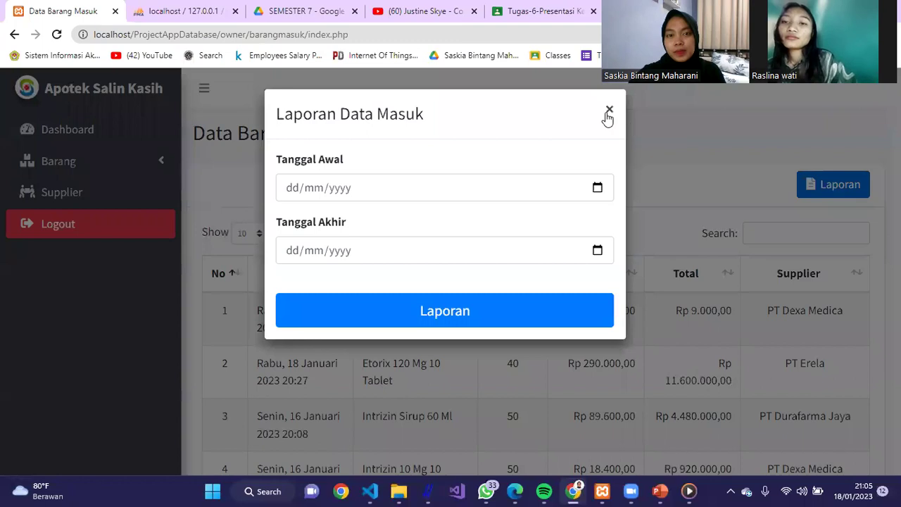
- Set Tanggal Awal 11/01/2023 and Tanggal Akhir 18/01/2023, then generate the report
{"action": "left_click", "coordinate": [604, 192]}
{"action": "left_click", "coordinate": [598, 188]}
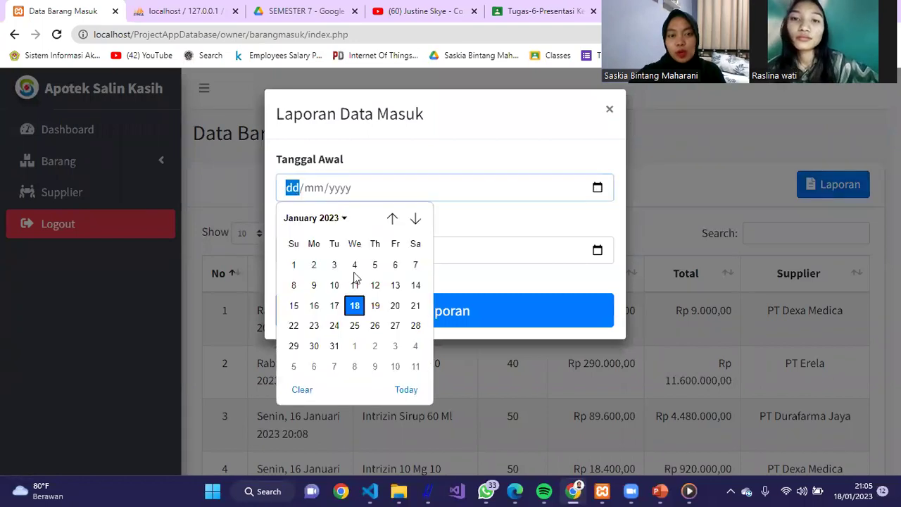
{"action": "left_click", "coordinate": [354, 283]}
{"action": "left_click", "coordinate": [606, 257]}
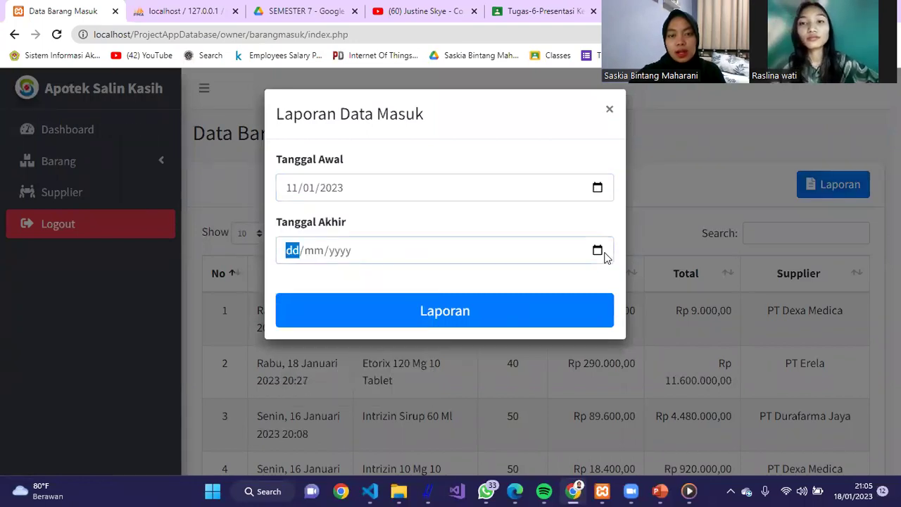
{"action": "left_click", "coordinate": [603, 253]}
{"action": "left_click", "coordinate": [358, 376]}
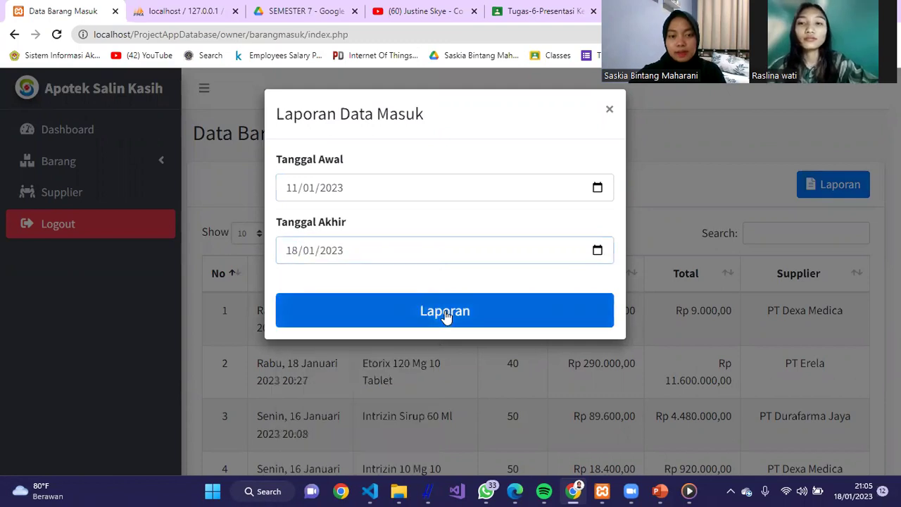
{"action": "left_click", "coordinate": [446, 316]}
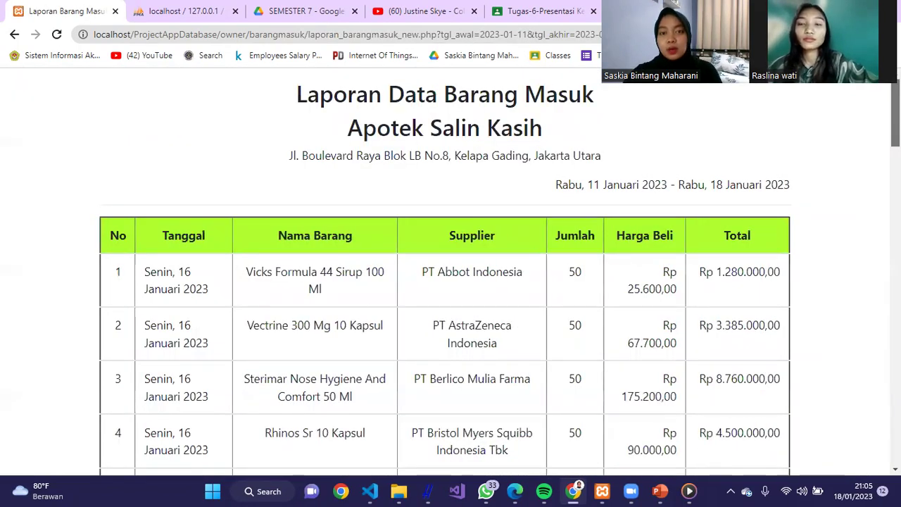
- Review the Rp 98.549.000,00 incoming-goods report and chart, then go back to Data Barang Masuk
{"action": "scroll", "coordinate": [450, 281], "scroll_direction": "down", "scroll_amount": 2}
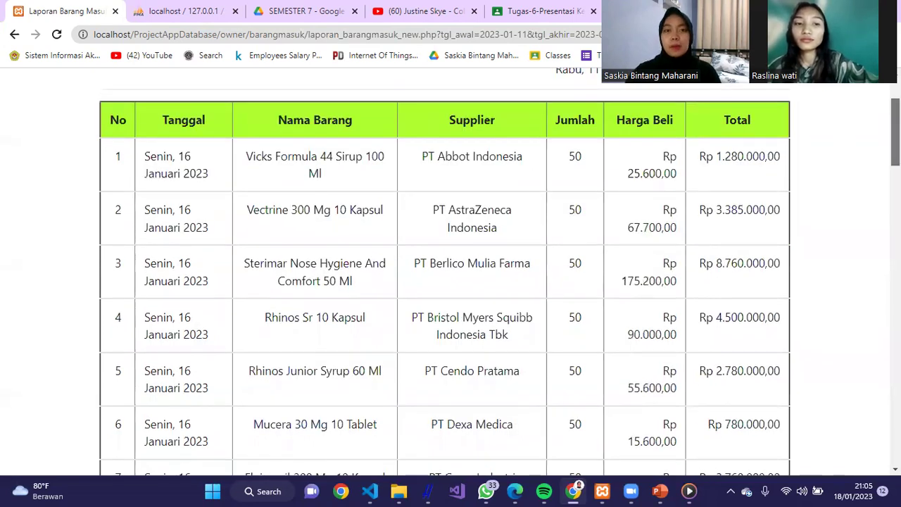
{"action": "left_click_drag", "start_coordinate": [894, 134], "coordinate": [878, 436]}
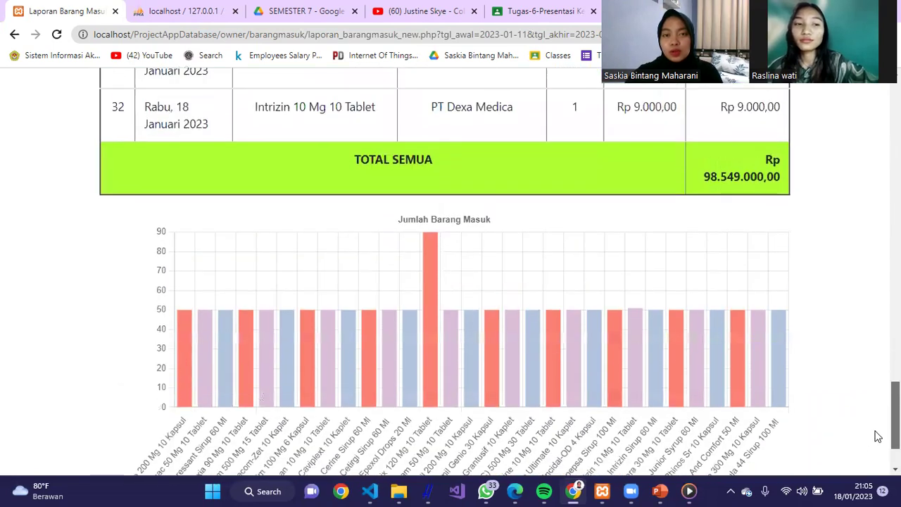
{"action": "scroll", "coordinate": [878, 436], "scroll_direction": "up", "scroll_amount": 2}
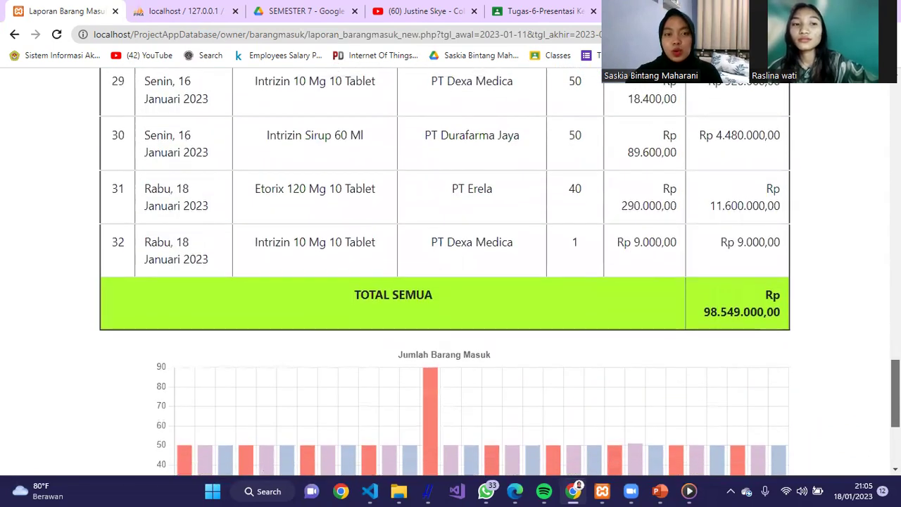
{"action": "scroll", "coordinate": [451, 271], "scroll_direction": "down", "scroll_amount": 1}
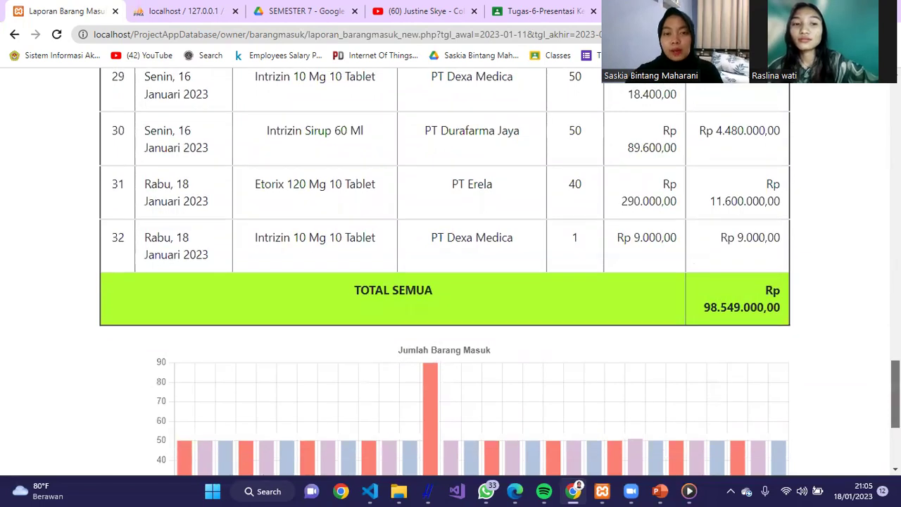
{"action": "scroll", "coordinate": [679, 458], "scroll_direction": "down", "scroll_amount": 2}
{"action": "scroll", "coordinate": [679, 458], "scroll_direction": "up", "scroll_amount": 4}
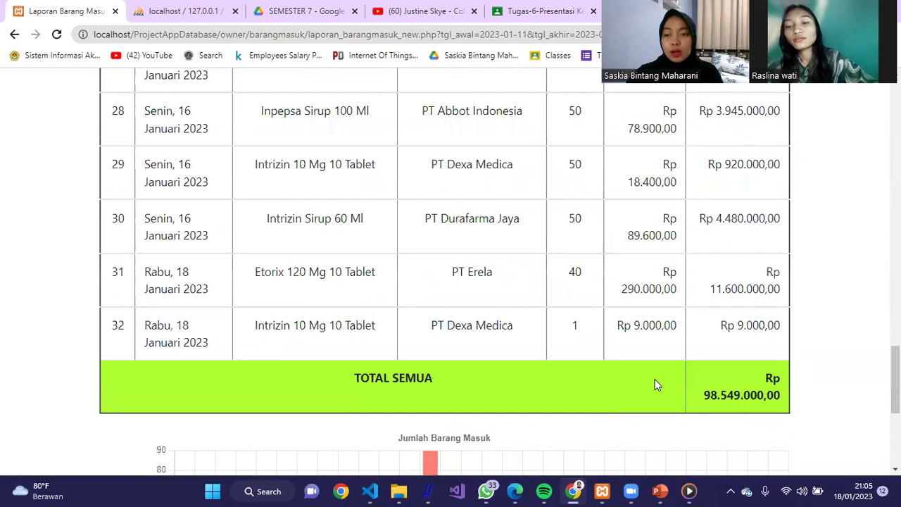
{"action": "key", "text": "Home"}
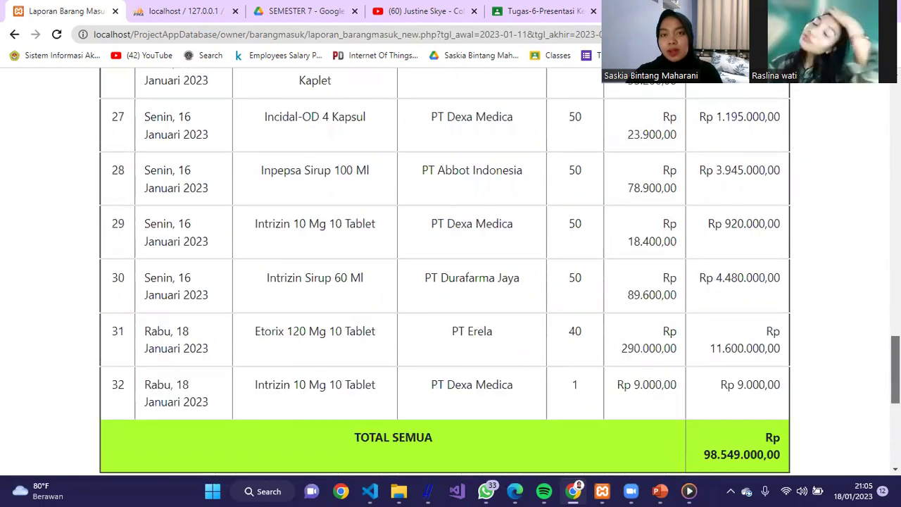
{"action": "scroll", "coordinate": [877, 249], "scroll_direction": "down", "scroll_amount": 20}
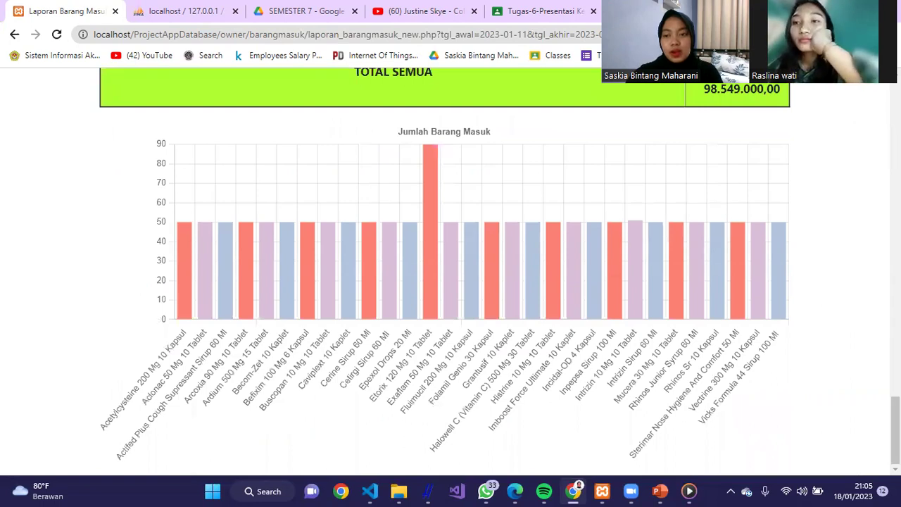
{"action": "key", "text": "Home"}
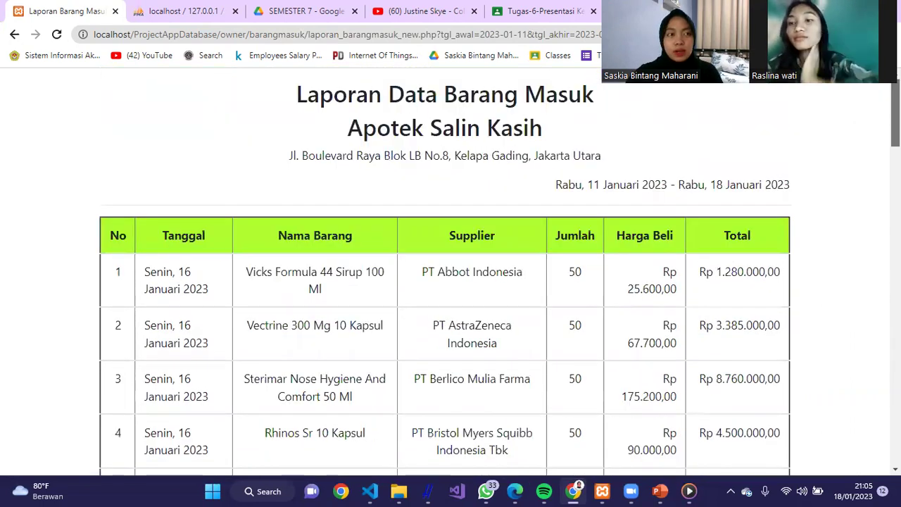
{"action": "key", "text": "alt+Left"}
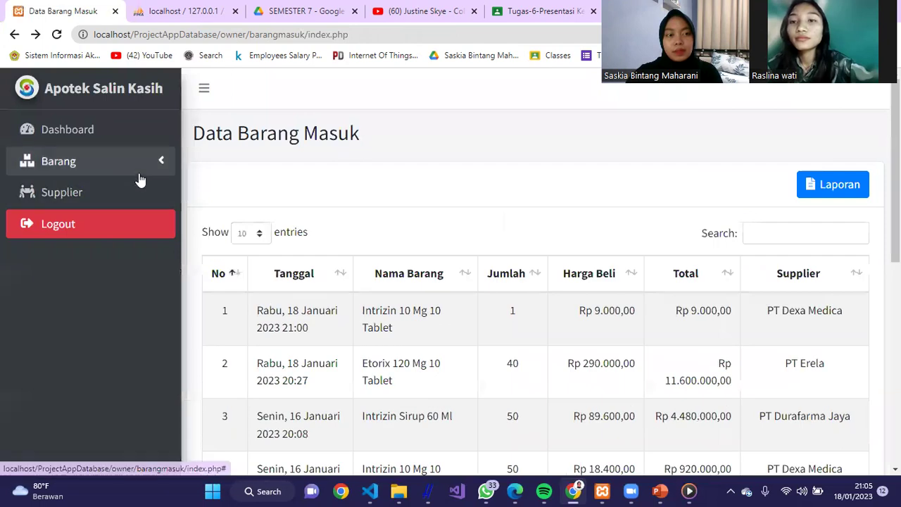
{"action": "left_click", "coordinate": [138, 166]}
- Generate the Barang Keluar Laporan for 11/01/2023 to 18/01/2023, showing 12 sales
{"action": "left_click", "coordinate": [76, 254]}
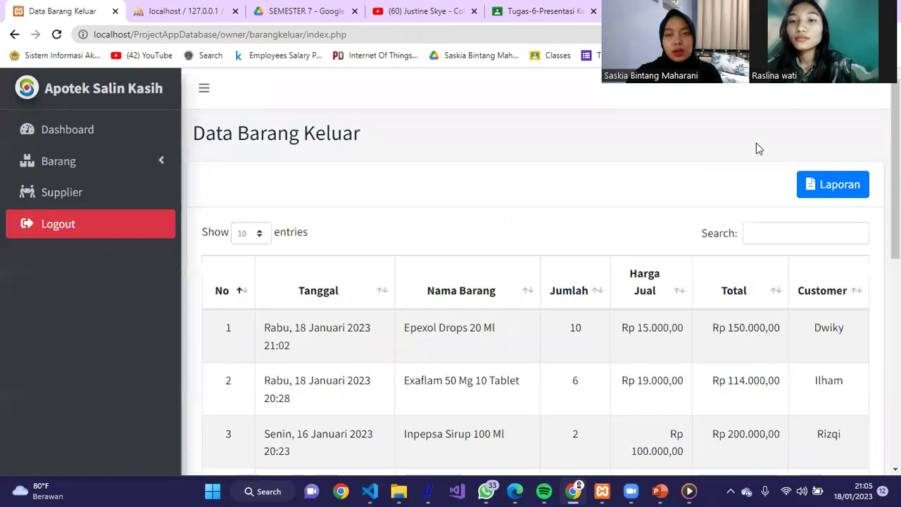
{"action": "left_click", "coordinate": [831, 186]}
{"action": "left_click", "coordinate": [597, 189]}
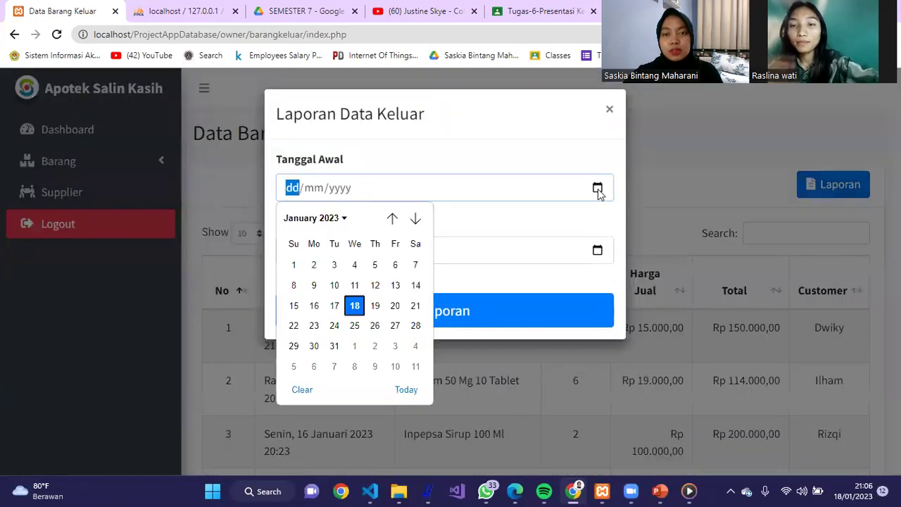
{"action": "left_click", "coordinate": [354, 285]}
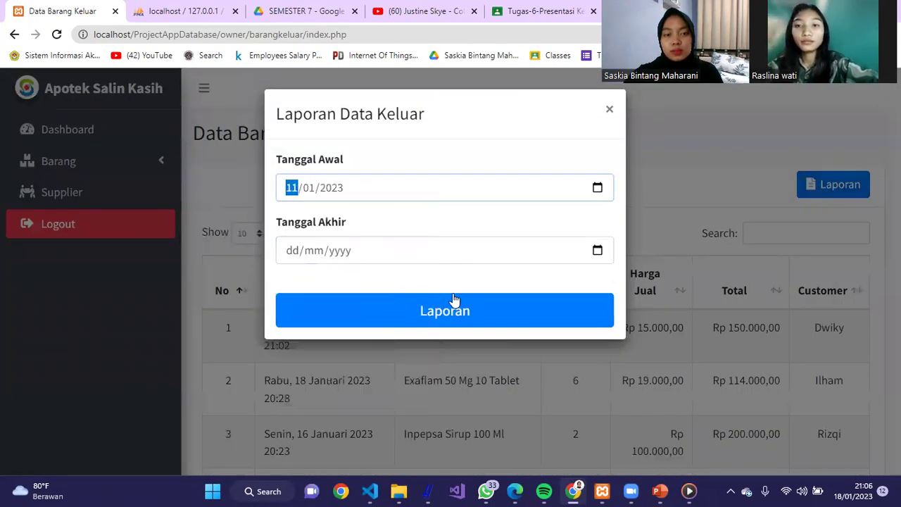
{"action": "left_click", "coordinate": [596, 251]}
{"action": "left_click", "coordinate": [354, 369]}
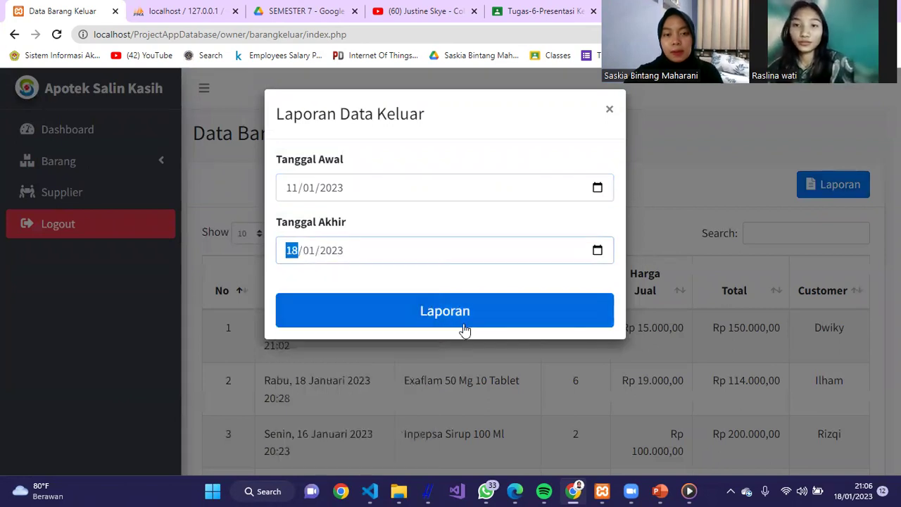
{"action": "left_click", "coordinate": [476, 318]}
{"action": "left_click_drag", "start_coordinate": [896, 156], "coordinate": [895, 342]}
- Scroll through the outgoing-goods report totalling Rp 1.254.000,00
{"action": "scroll", "coordinate": [867, 298], "scroll_direction": "up", "scroll_amount": 5}
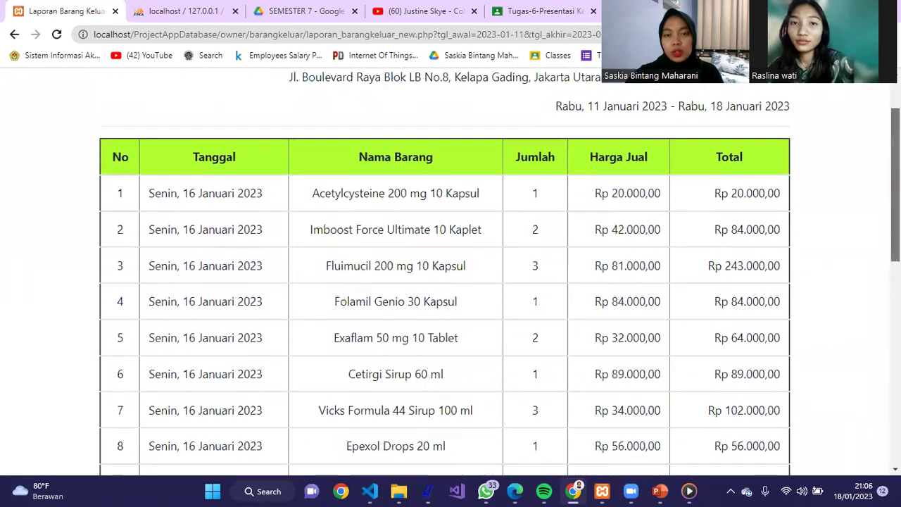
{"action": "scroll", "coordinate": [867, 297], "scroll_direction": "down", "scroll_amount": 5}
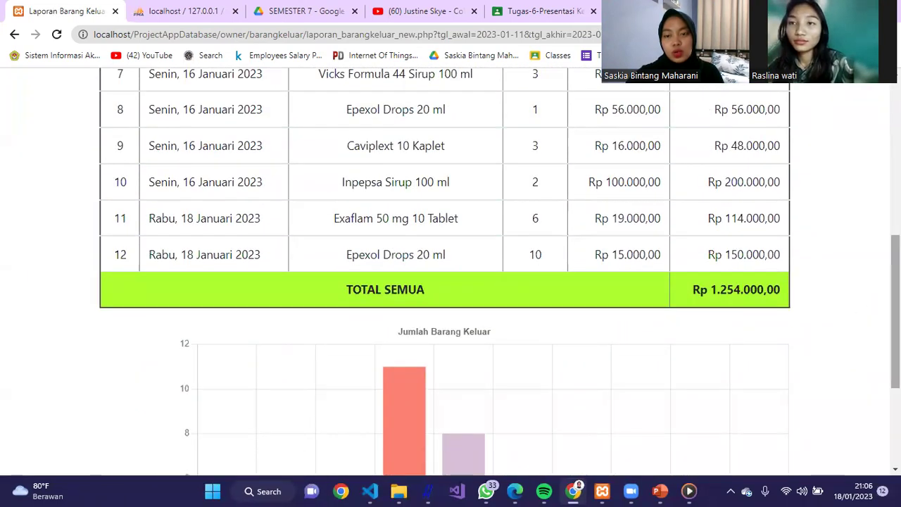
{"action": "scroll", "coordinate": [859, 322], "scroll_direction": "down", "scroll_amount": 3}
{"action": "scroll", "coordinate": [875, 376], "scroll_direction": "down", "scroll_amount": 1}
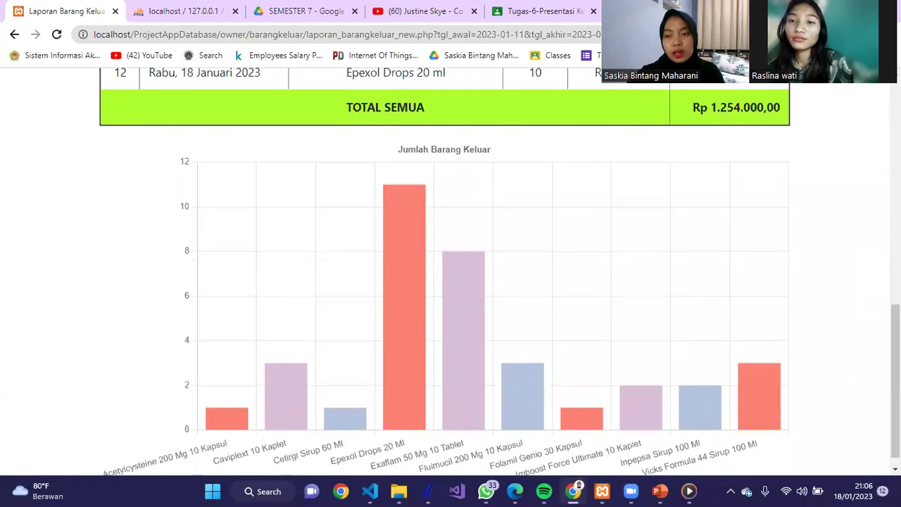
{"action": "scroll", "coordinate": [895, 380], "scroll_direction": "up", "scroll_amount": 5}
{"action": "scroll", "coordinate": [895, 282], "scroll_direction": "up", "scroll_amount": 2}
- Preview the report for printing, cancel, and return to the Data Barang Keluar list
{"action": "right_click", "coordinate": [690, 148]}
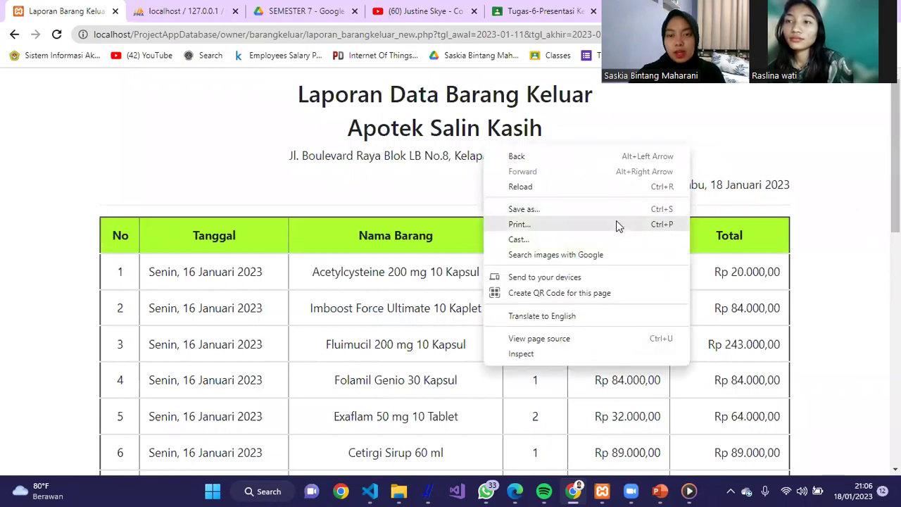
{"action": "left_click", "coordinate": [618, 223]}
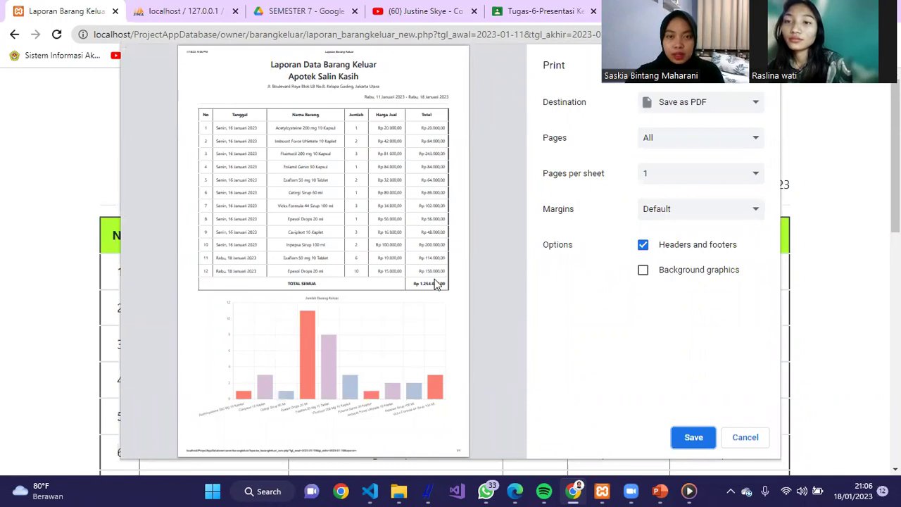
{"action": "left_click", "coordinate": [749, 440]}
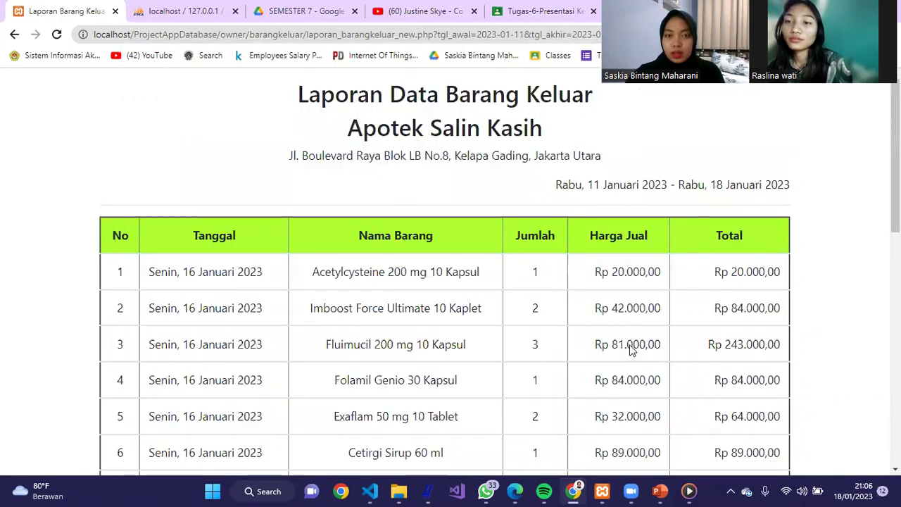
{"action": "left_click", "coordinate": [15, 35]}
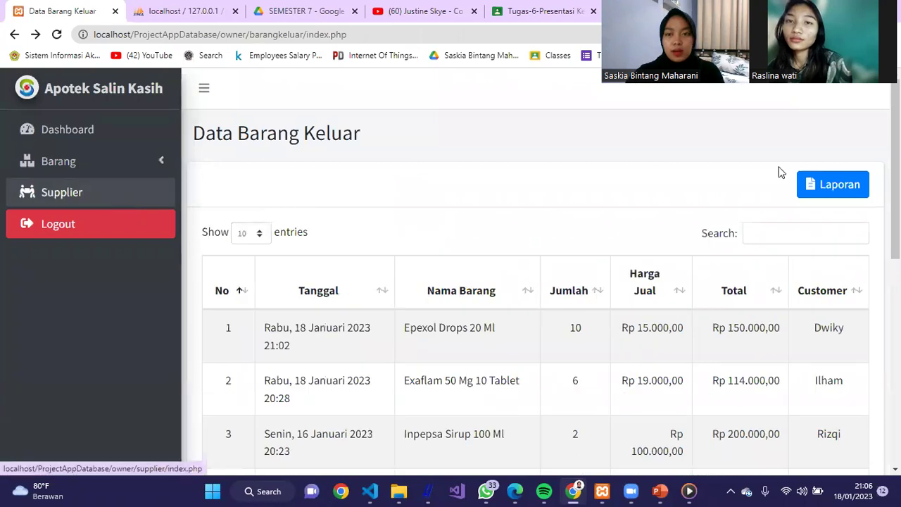
- Search the Data Barang Keluar table for 'exaf' to show only the two Exaflam 50 Mg 10 Tablet entries
{"action": "left_click", "coordinate": [765, 236]}
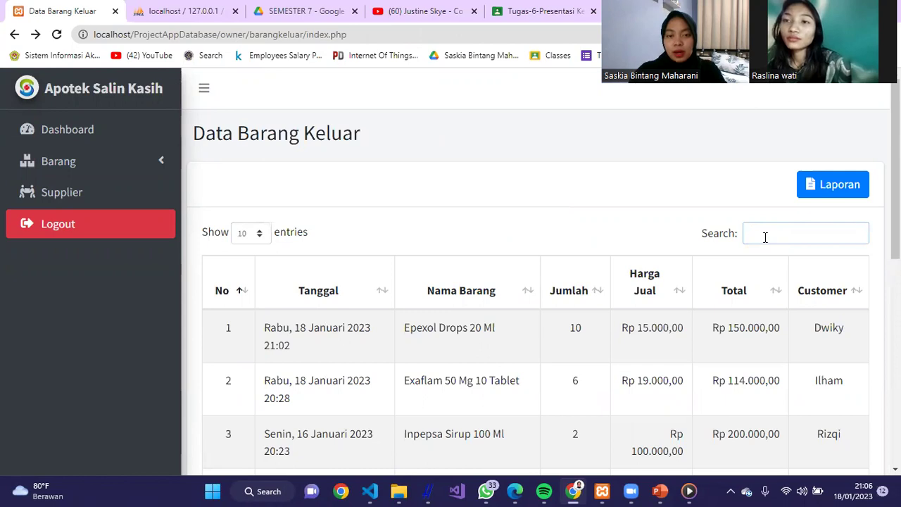
{"action": "type", "text": "epe"}
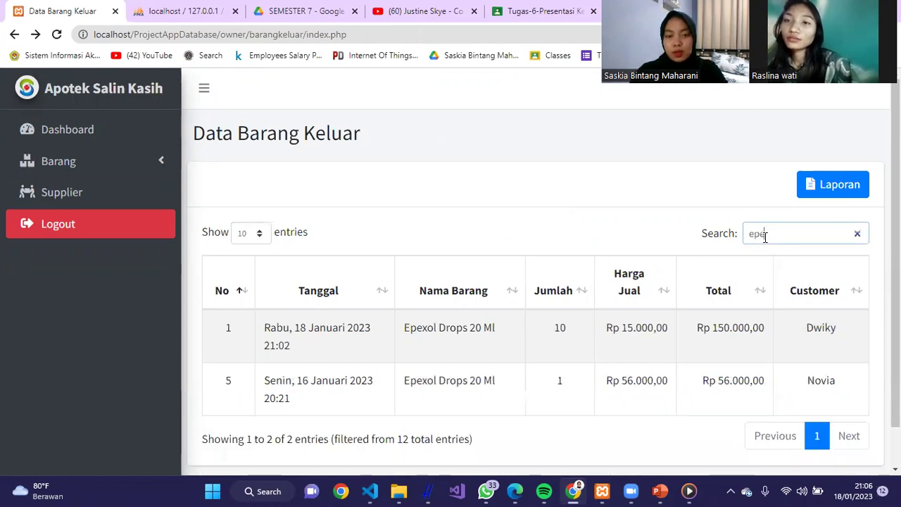
{"action": "key", "text": "BackSpace"}
{"action": "key", "text": "BackSpace"}
{"action": "key", "text": "BackSpace"}
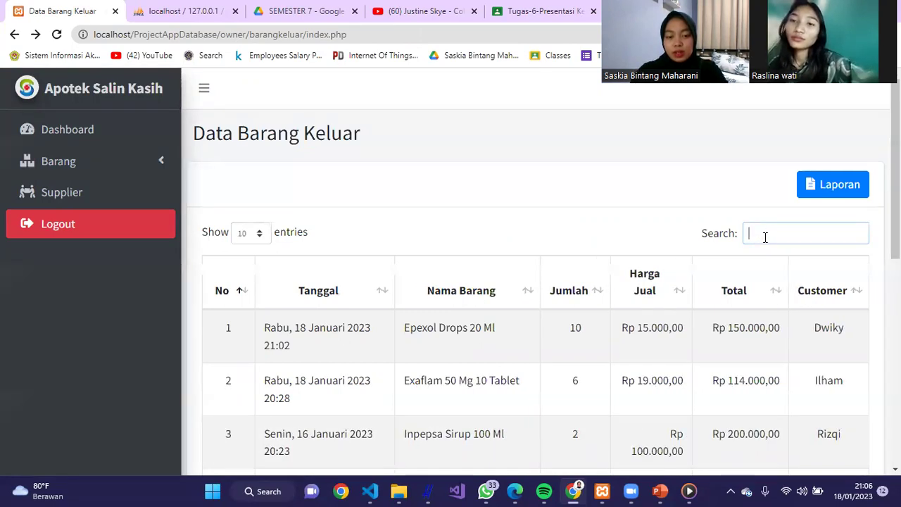
{"action": "type", "text": "exafla"}
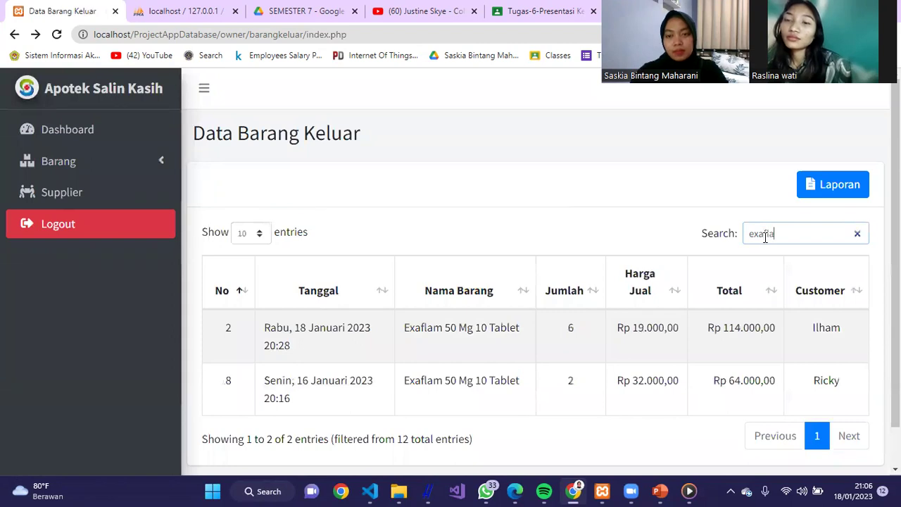
{"action": "left_click", "coordinate": [151, 162]}
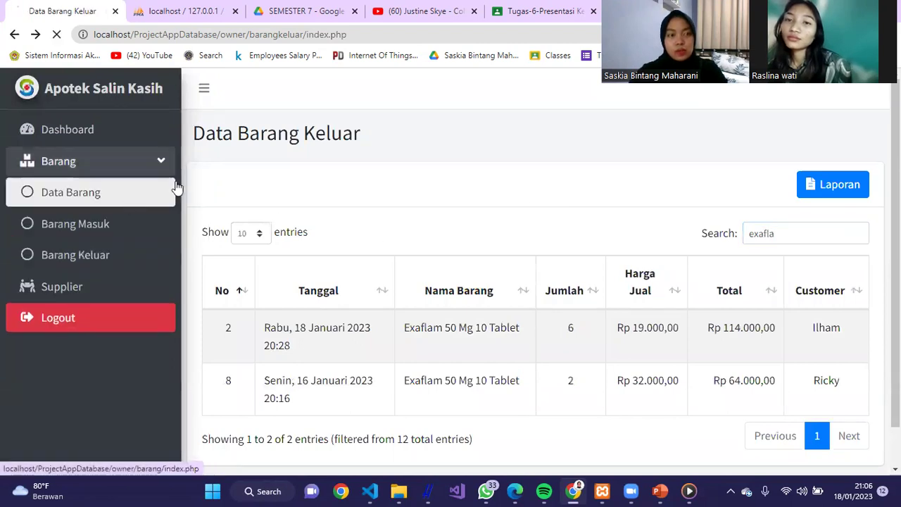
- Open the Data Barang list and try item searches for 'flu' and then 'infek'
{"action": "left_click", "coordinate": [175, 189]}
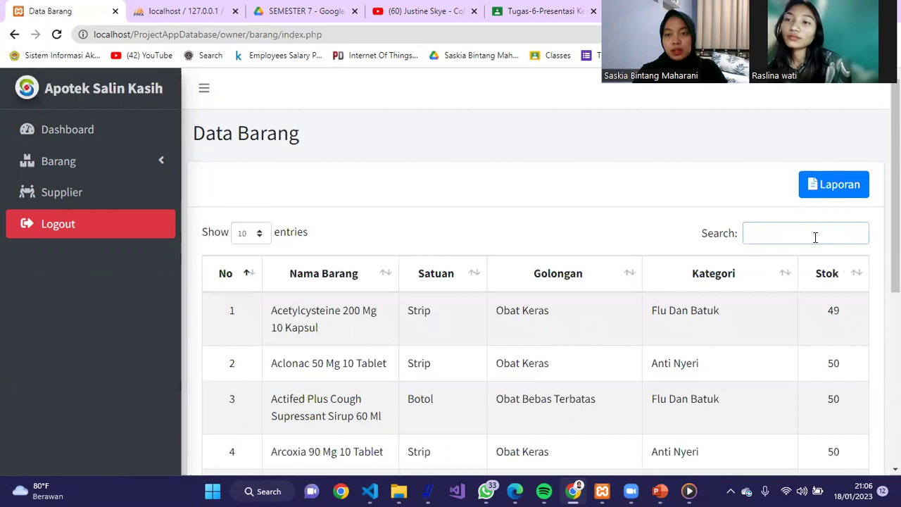
{"action": "type", "text": "flu dan"}
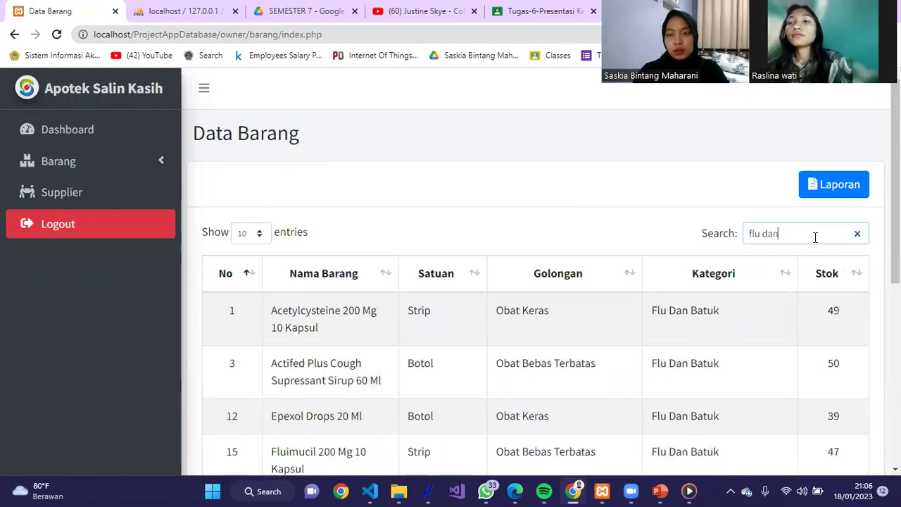
{"action": "scroll", "coordinate": [795, 256], "scroll_direction": "down", "scroll_amount": 4}
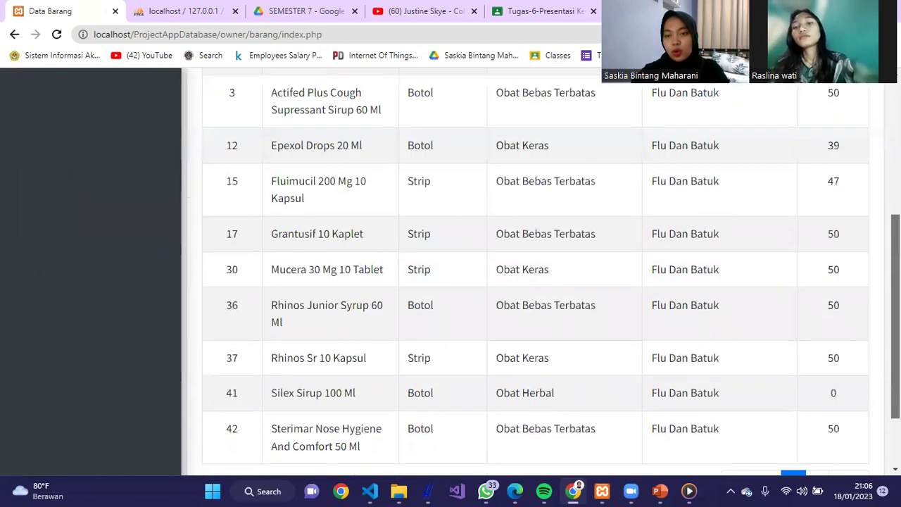
{"action": "scroll", "coordinate": [775, 275], "scroll_direction": "up", "scroll_amount": 4}
{"action": "left_click_drag", "start_coordinate": [795, 238], "coordinate": [727, 233]}
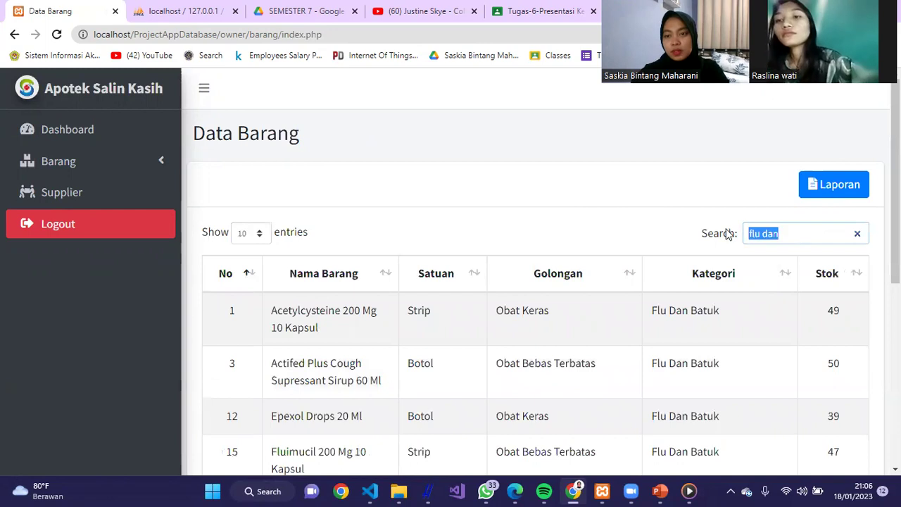
{"action": "type", "text": "infek"}
{"action": "scroll", "coordinate": [799, 211], "scroll_direction": "down", "scroll_amount": 1}
{"action": "scroll", "coordinate": [798, 211], "scroll_direction": "up", "scroll_amount": 1}
- Search the items for 'rdi' and then 'arc' to find Arcoxia 90 Mg 10 Tablet, then clear the search
{"action": "left_click_drag", "start_coordinate": [790, 231], "coordinate": [725, 243]}
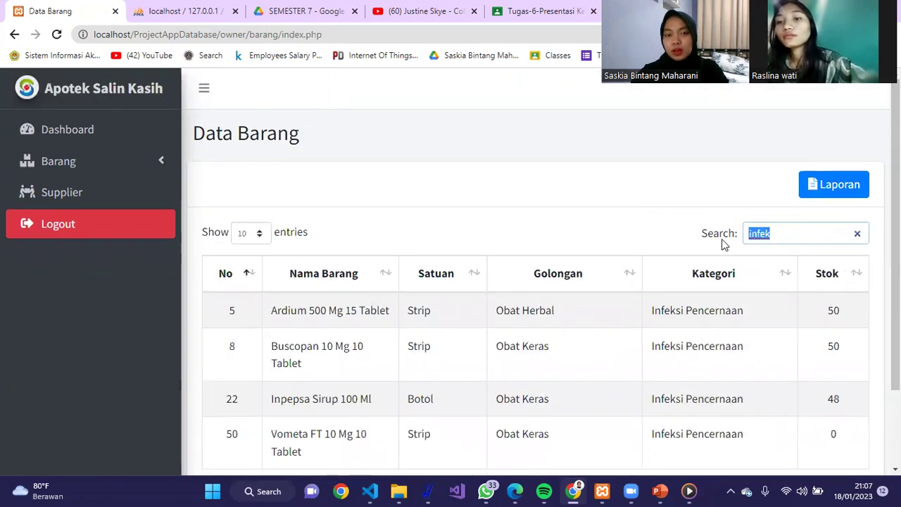
{"action": "type", "text": "rdi"}
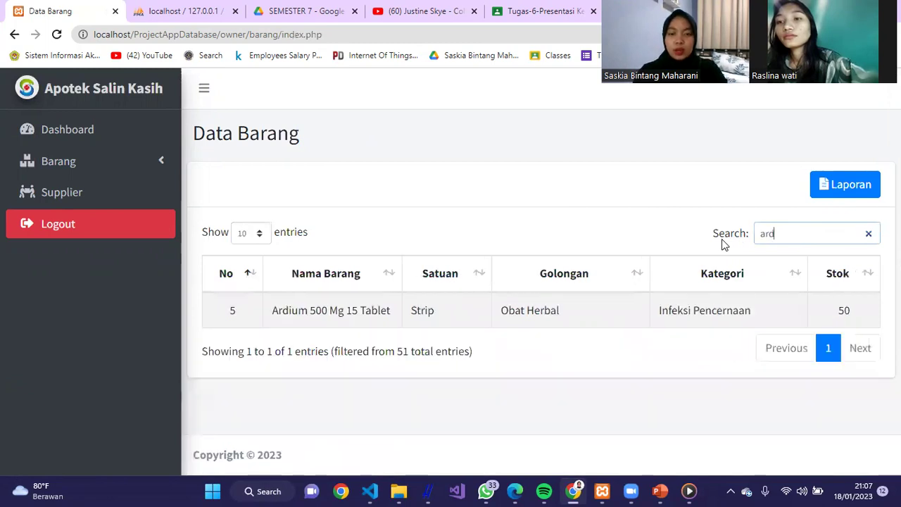
{"action": "key", "text": "BackSpace"}
{"action": "key", "text": "BackSpace"}
{"action": "key", "text": "BackSpace"}
{"action": "key", "text": "BackSpace"}
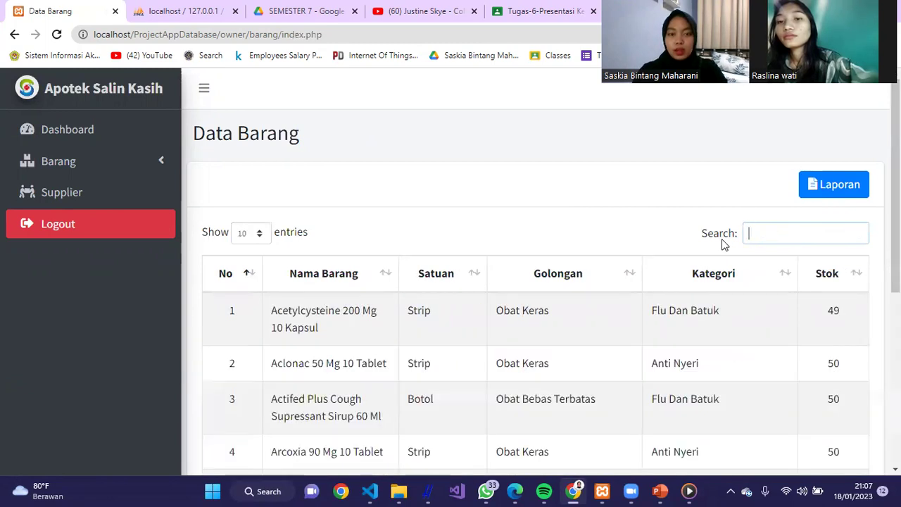
{"action": "type", "text": "a"}
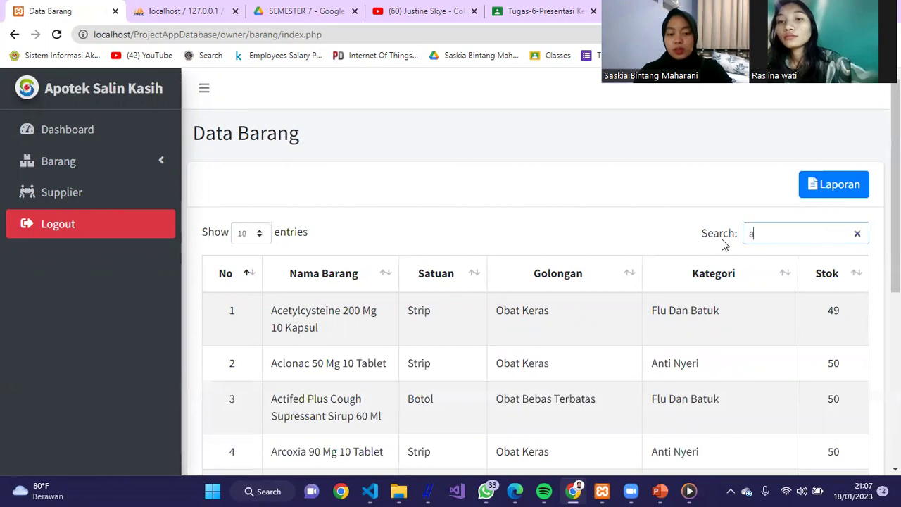
{"action": "type", "text": "rco"}
{"action": "key", "text": "ctrl+a"}
{"action": "key", "text": "BackSpace"}
- Open the Data Supplier list and test a search for 'bri', then clear it to show all suppliers
{"action": "left_click", "coordinate": [95, 190]}
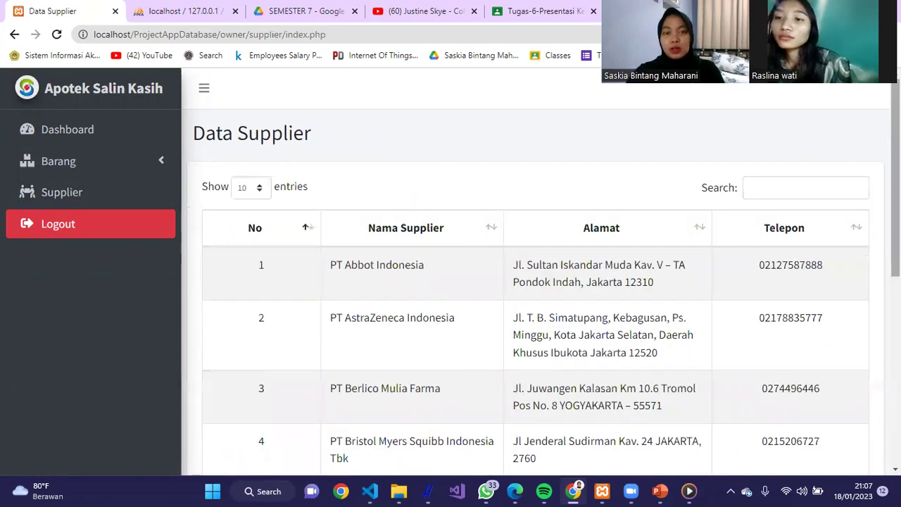
{"action": "scroll", "coordinate": [799, 174], "scroll_direction": "down", "scroll_amount": 2}
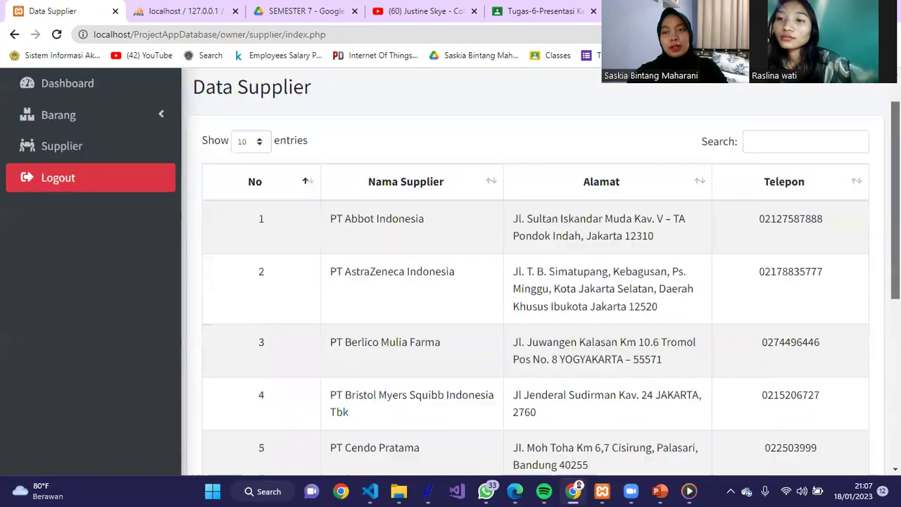
{"action": "scroll", "coordinate": [799, 173], "scroll_direction": "up", "scroll_amount": 2}
{"action": "left_click", "coordinate": [786, 187]}
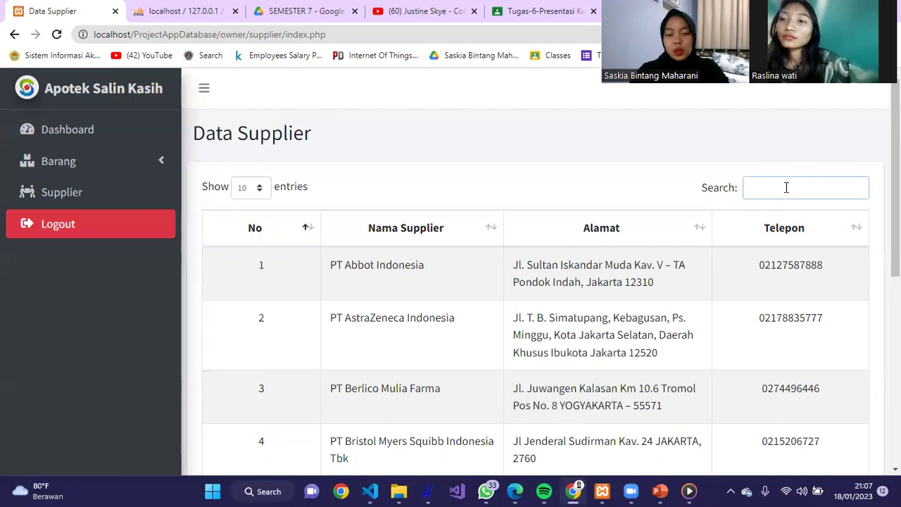
{"action": "type", "text": "bri"}
{"action": "key", "text": "BackSpace"}
{"action": "key", "text": "BackSpace"}
{"action": "key", "text": "BackSpace"}
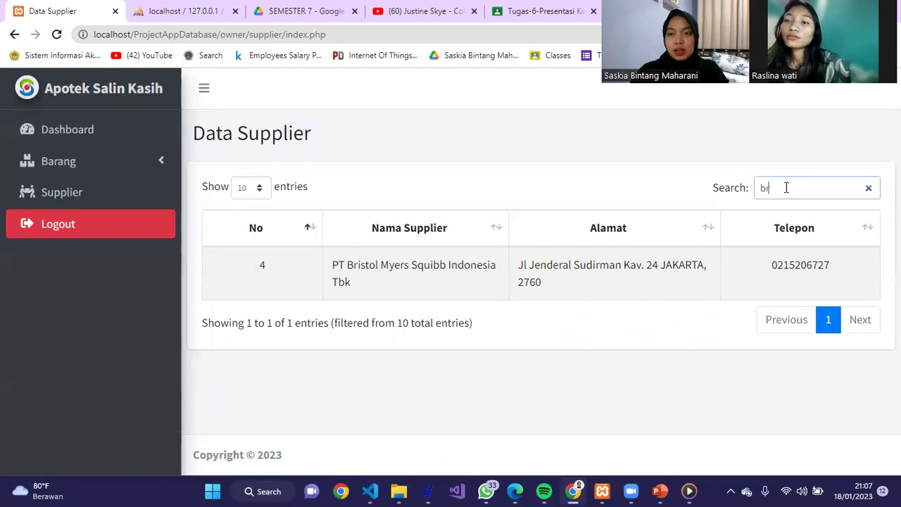
{"action": "left_click", "coordinate": [391, 115]}
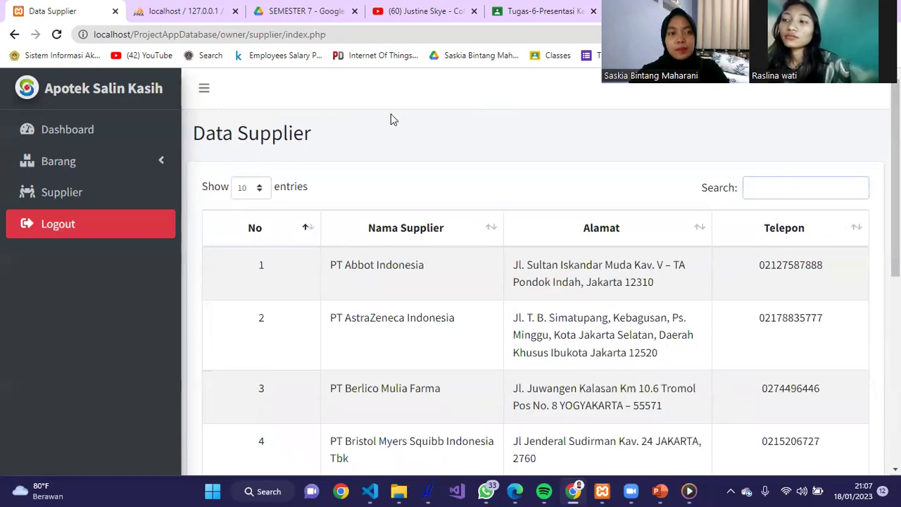
- Collapse the side navigation to icons only, expanding and collapsing it again
{"action": "left_click", "coordinate": [201, 95]}
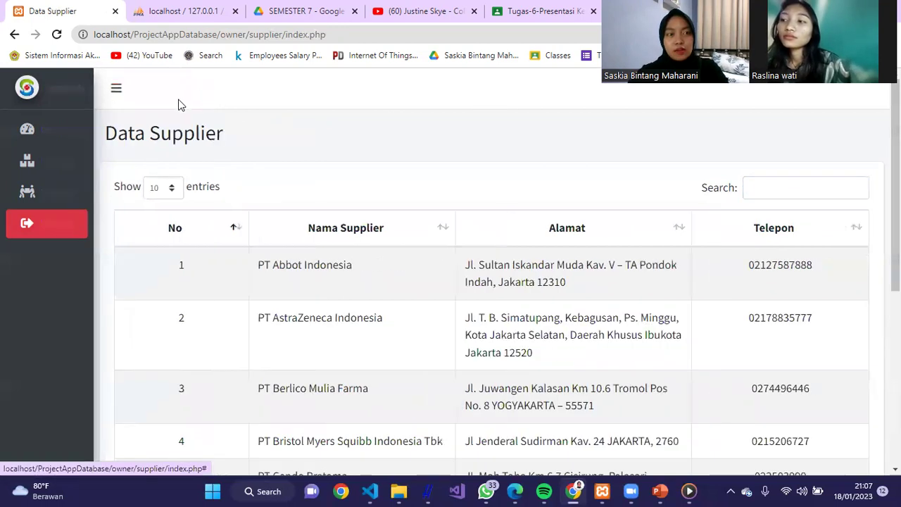
{"action": "left_click", "coordinate": [71, 98]}
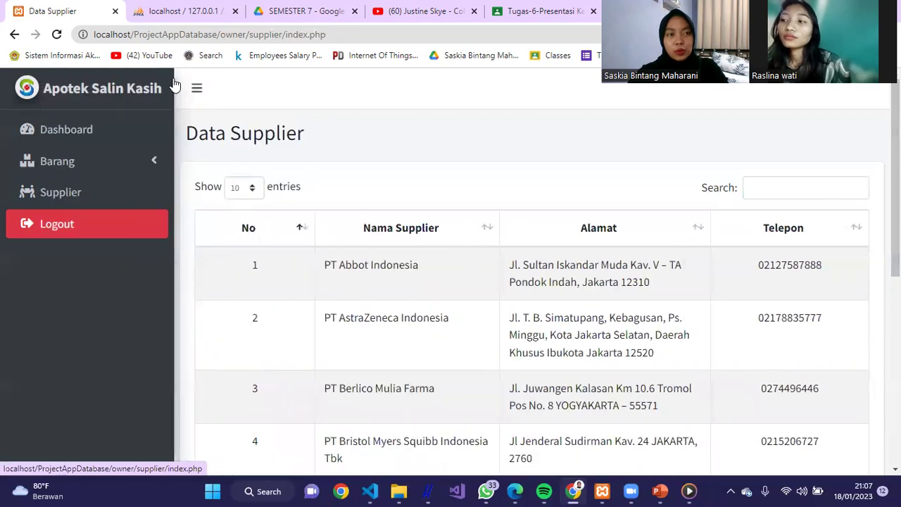
{"action": "left_click", "coordinate": [200, 95]}
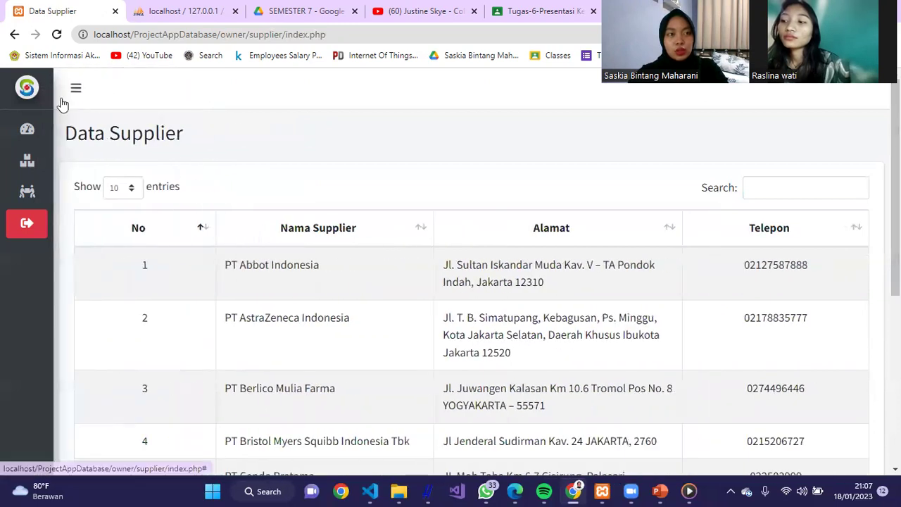
{"action": "mouse_move", "coordinate": [44, 104]}
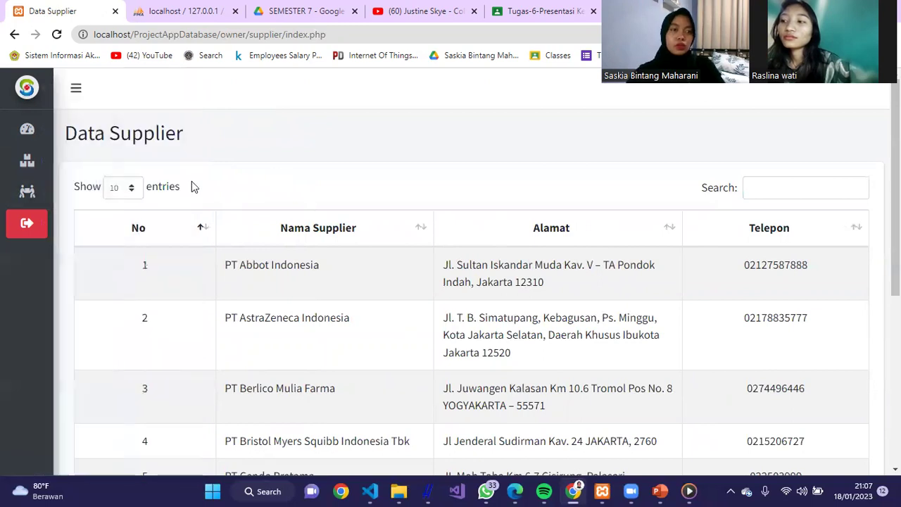
- Log out of the owner account and sign in as admin using the browser's saved login
{"action": "left_click", "coordinate": [48, 232]}
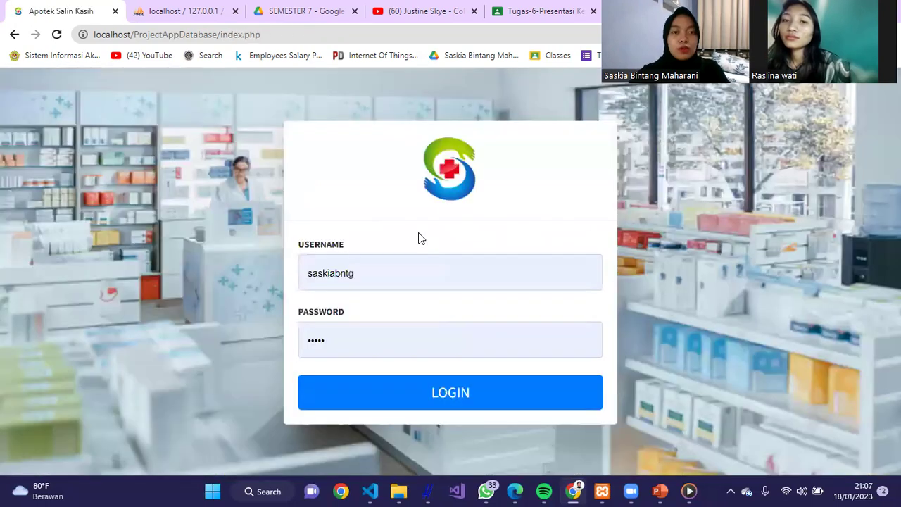
{"action": "left_click", "coordinate": [441, 270]}
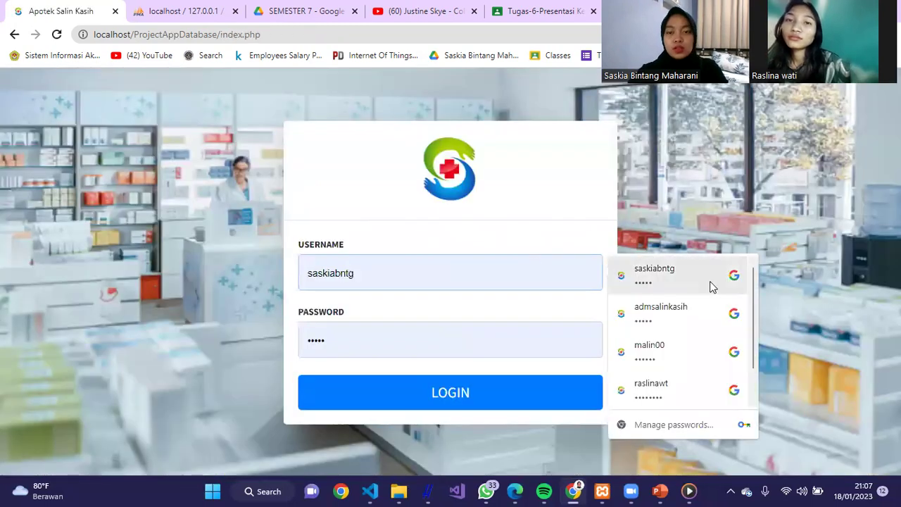
{"action": "left_click", "coordinate": [680, 313]}
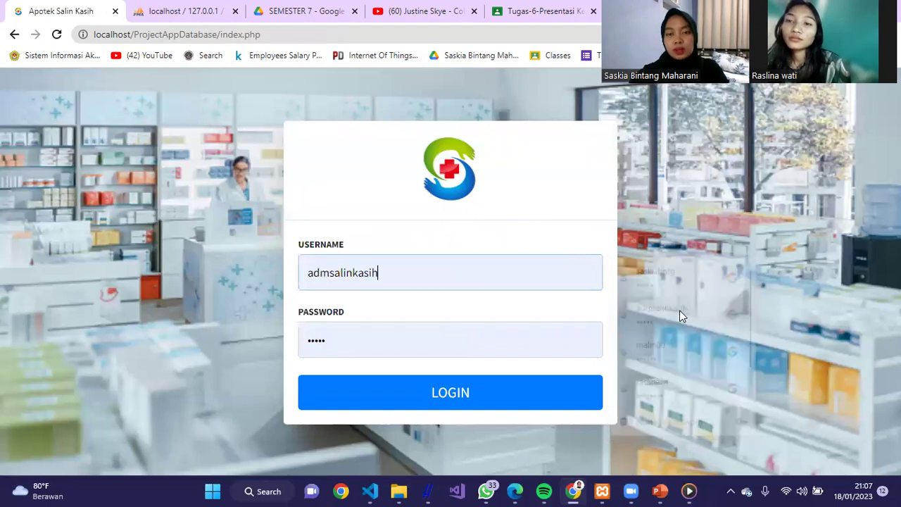
{"action": "left_click", "coordinate": [493, 399]}
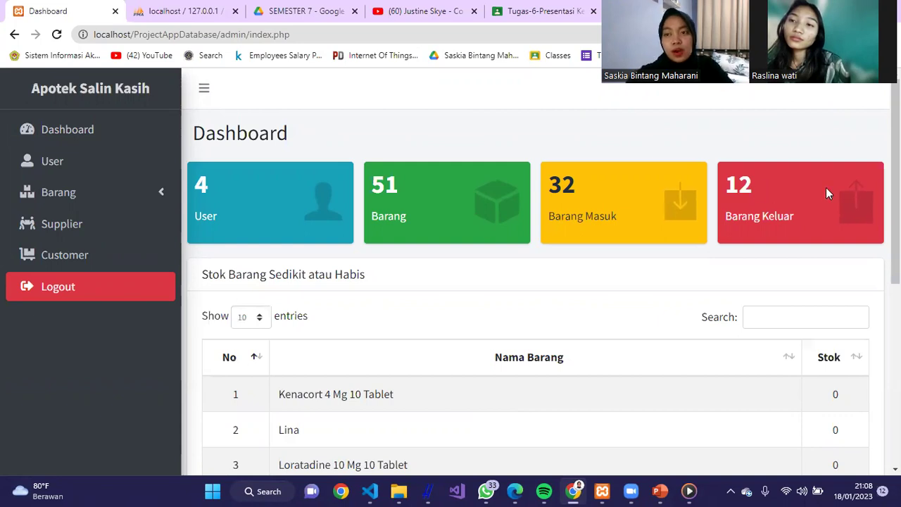
{"action": "left_click_drag", "start_coordinate": [896, 187], "coordinate": [897, 262]}
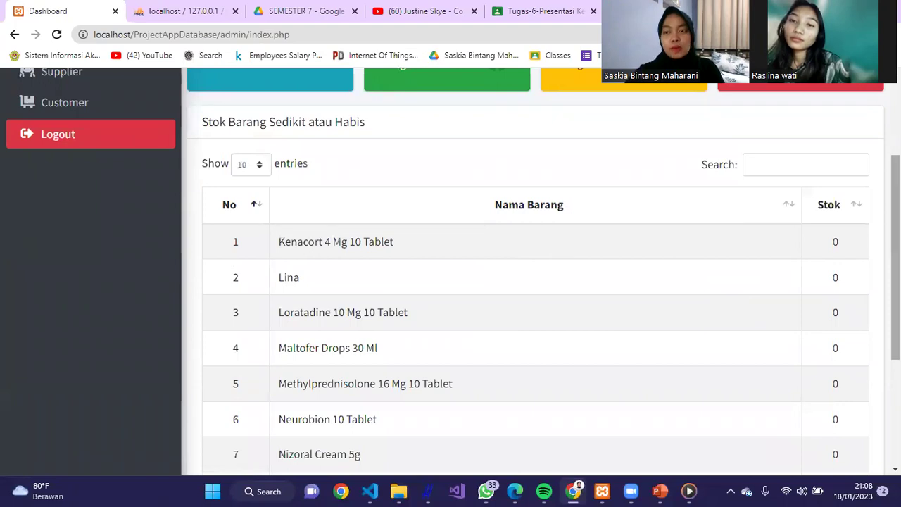
- Test a search for 'lor' in the Stok Barang Sedikit atau Habis table, then clear it
{"action": "scroll", "coordinate": [654, 193], "scroll_direction": "up", "scroll_amount": 3}
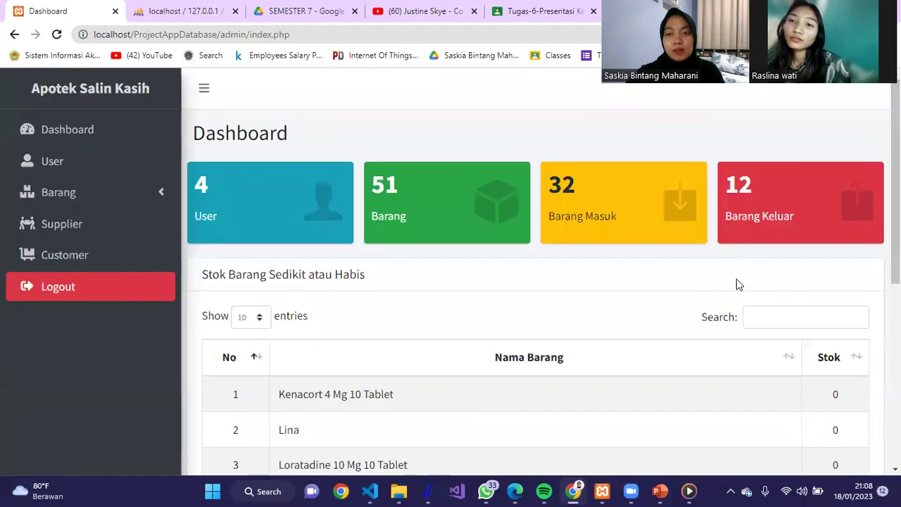
{"action": "left_click", "coordinate": [791, 322]}
{"action": "scroll", "coordinate": [791, 322], "scroll_direction": "down", "scroll_amount": 2}
{"action": "scroll", "coordinate": [791, 322], "scroll_direction": "up", "scroll_amount": 2}
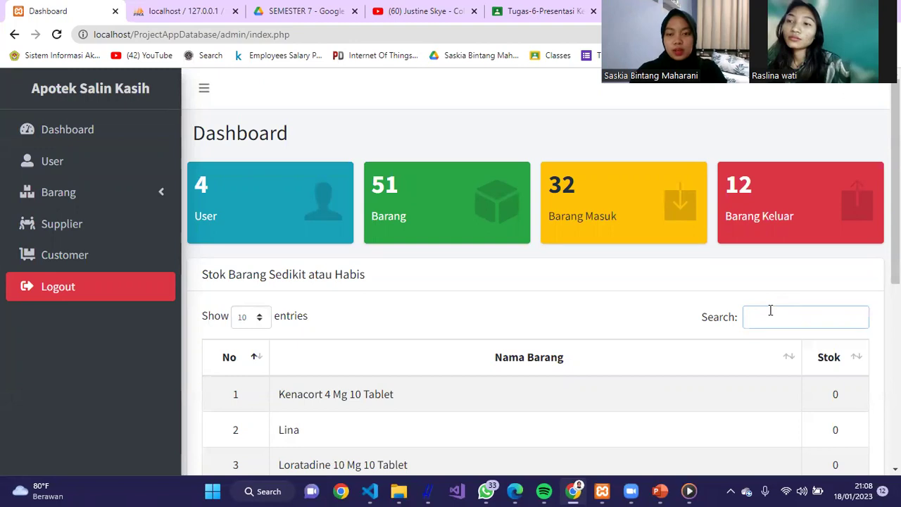
{"action": "type", "text": "lo"}
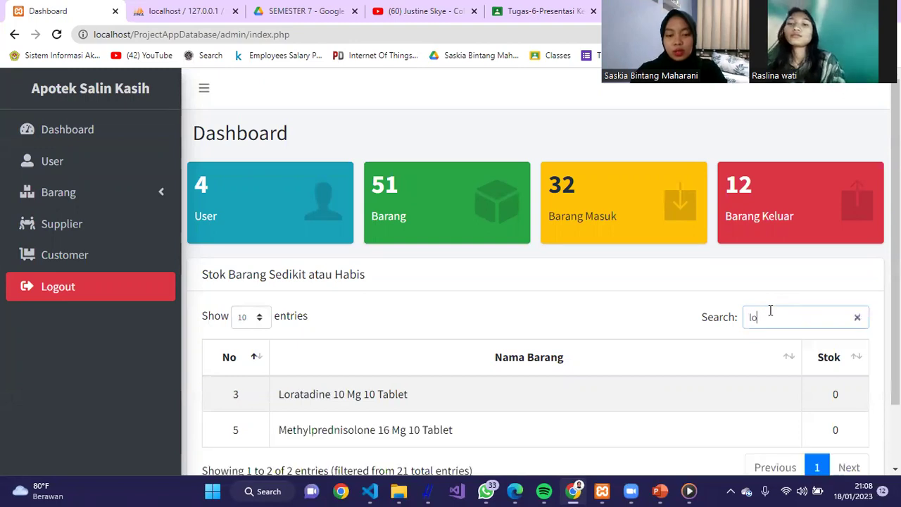
{"action": "type", "text": "r"}
{"action": "key", "text": "BackSpace"}
{"action": "key", "text": "BackSpace"}
{"action": "key", "text": "BackSpace"}
{"action": "key", "text": "BackSpace"}
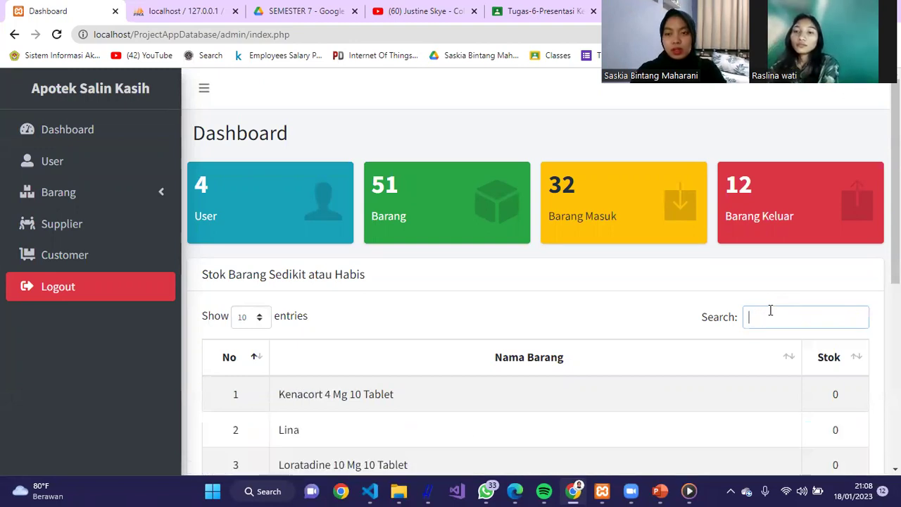
- Show 50 low-stock entries per page, scroll through all 21 items, then open Data User
{"action": "left_click", "coordinate": [250, 318]}
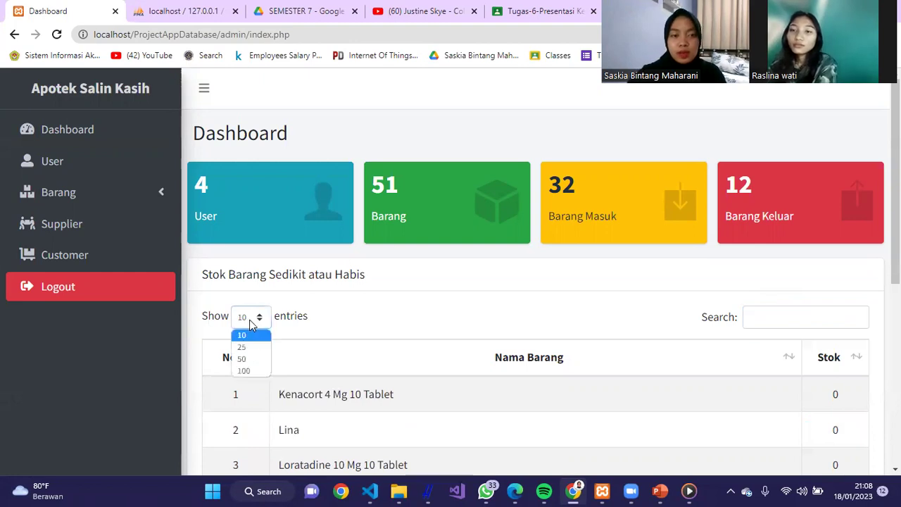
{"action": "left_click", "coordinate": [255, 359]}
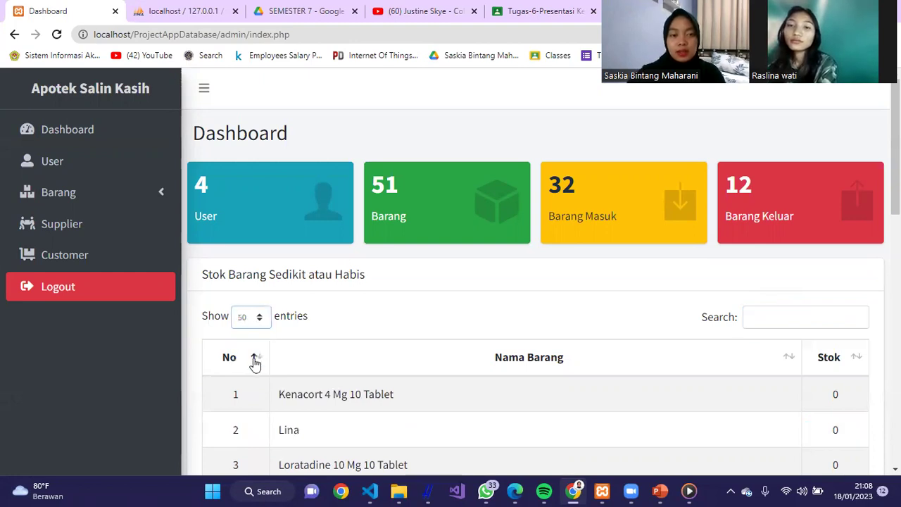
{"action": "scroll", "coordinate": [254, 362], "scroll_direction": "down", "scroll_amount": 10}
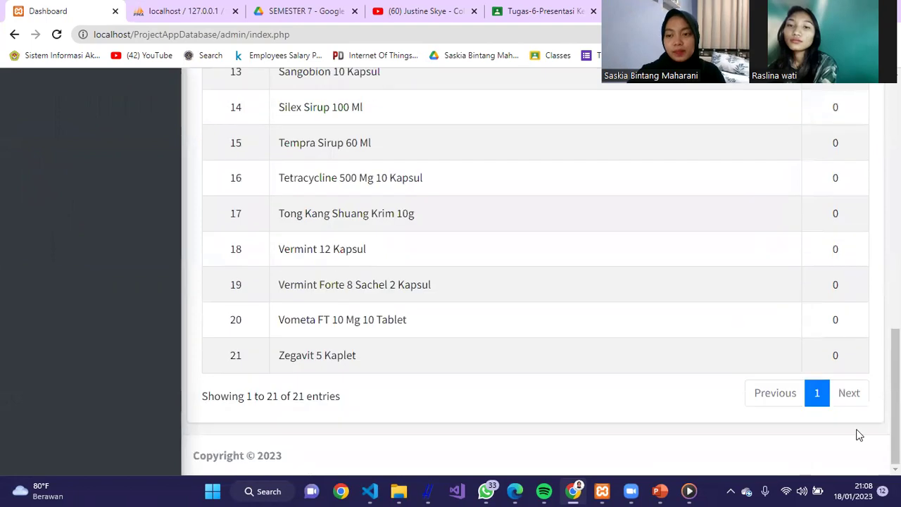
{"action": "left_click_drag", "start_coordinate": [895, 421], "coordinate": [896, 166]}
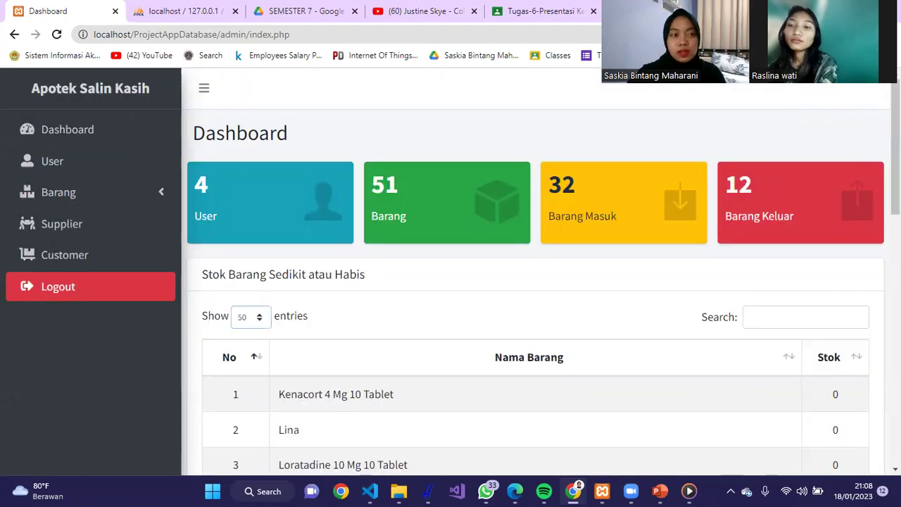
{"action": "left_click", "coordinate": [59, 168]}
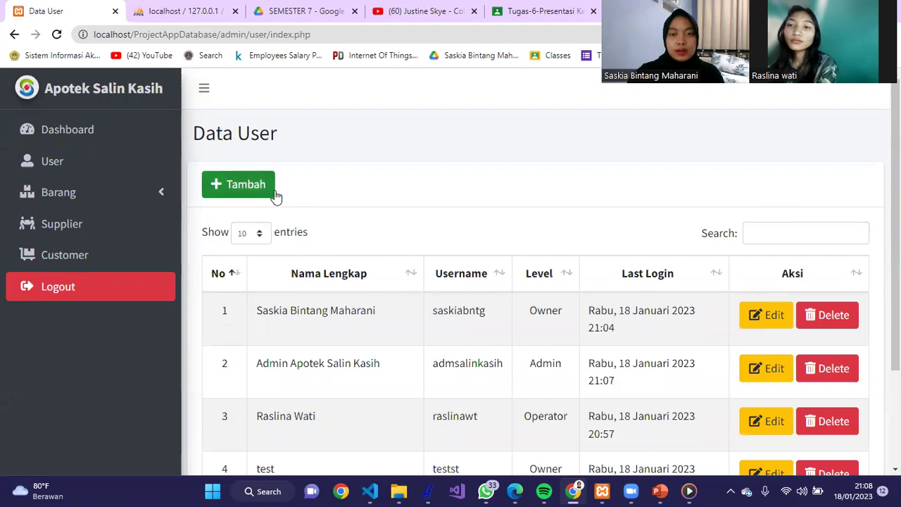
- Test a user search for 'rasli', clear it, and close the Tambah User form without adding anyone
{"action": "left_click_drag", "start_coordinate": [895, 225], "coordinate": [895, 248]}
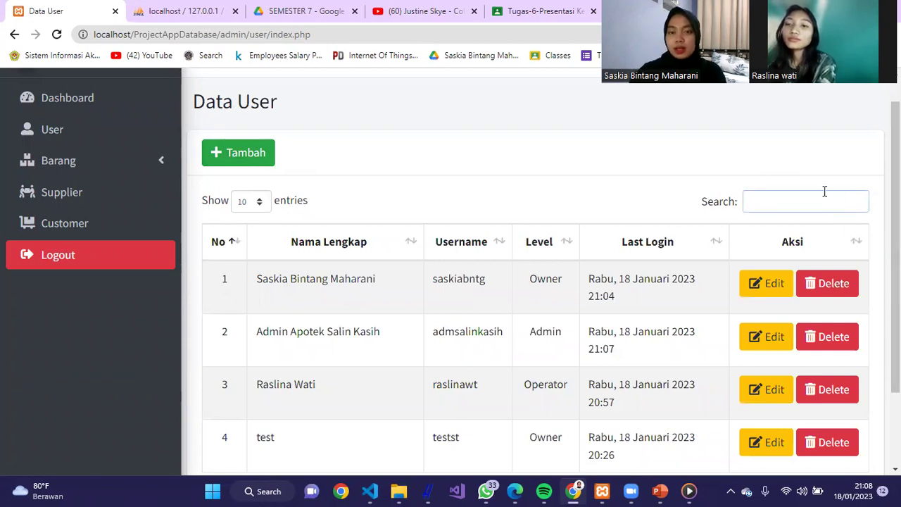
{"action": "type", "text": "ras"}
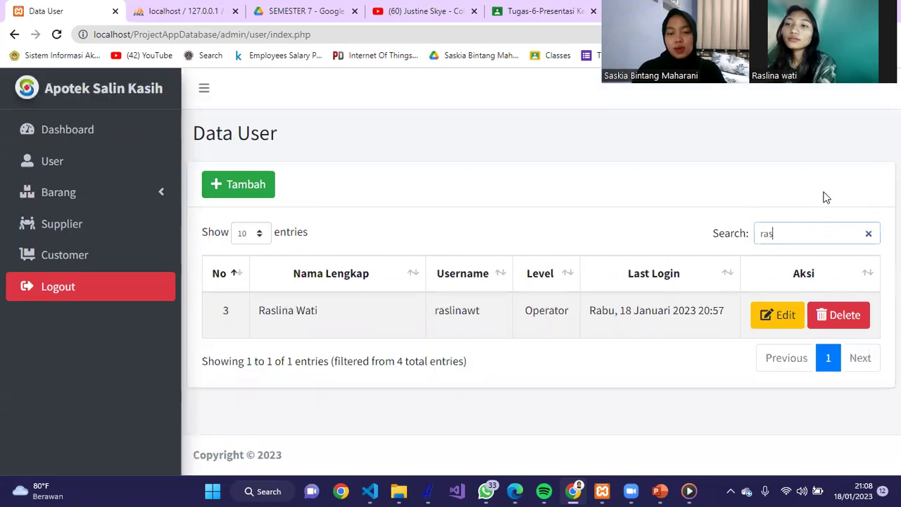
{"action": "type", "text": "li"}
{"action": "key", "text": "BackSpace"}
{"action": "key", "text": "BackSpace"}
{"action": "key", "text": "BackSpace"}
{"action": "key", "text": "BackSpace"}
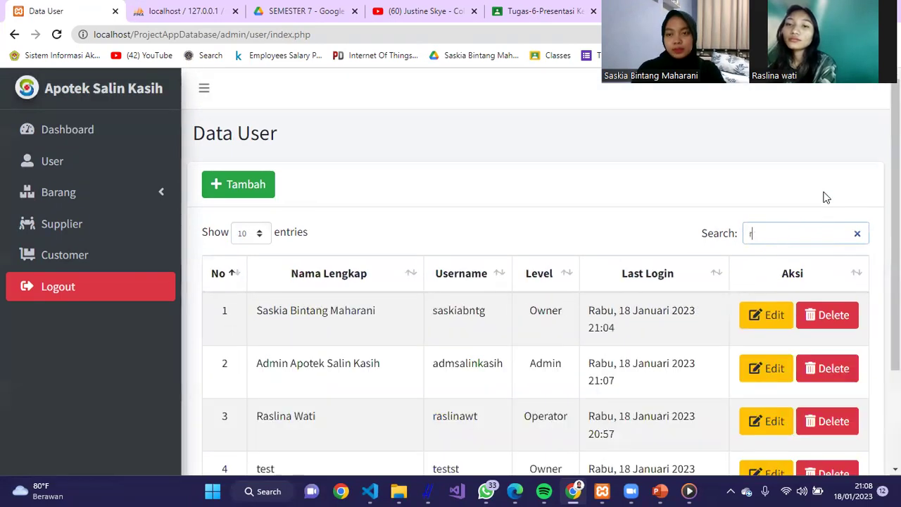
{"action": "left_click", "coordinate": [252, 191]}
{"action": "left_click", "coordinate": [406, 187]}
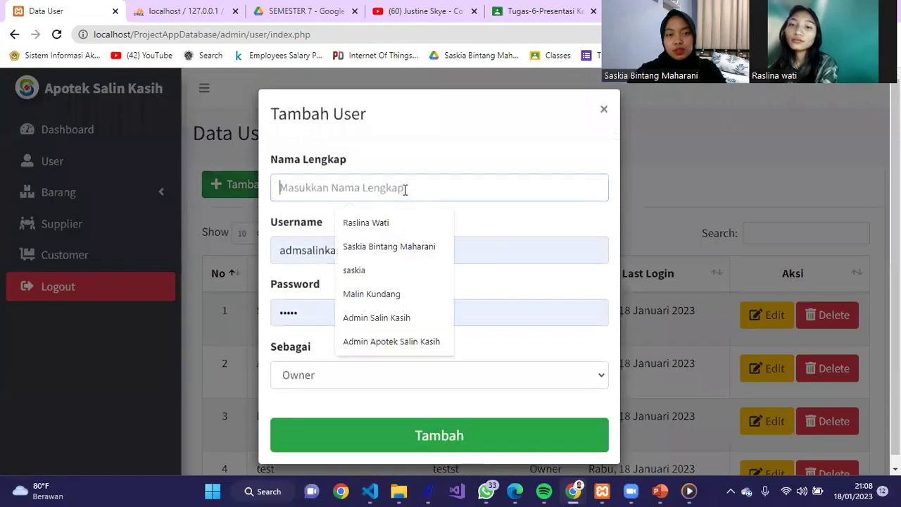
{"action": "left_click", "coordinate": [600, 113]}
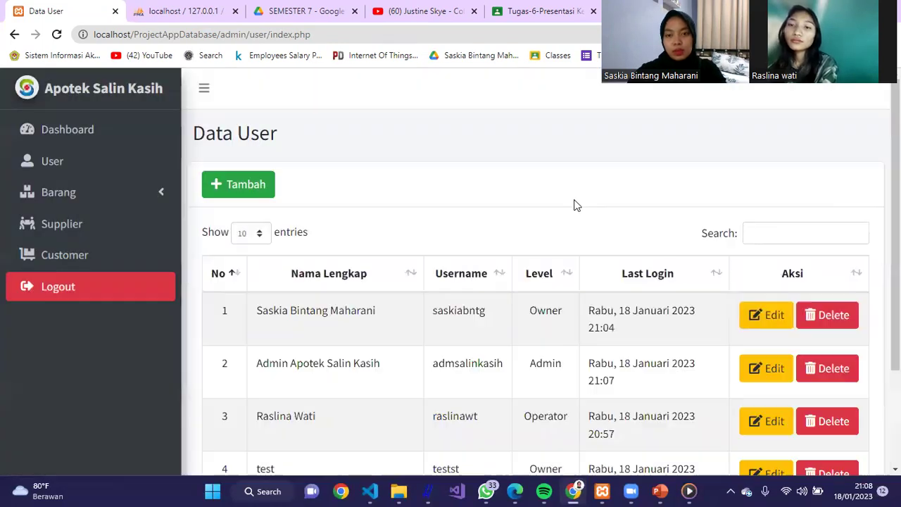
- Open and close the first user's edit form, and cancel deleting that user twice
{"action": "left_click", "coordinate": [774, 325]}
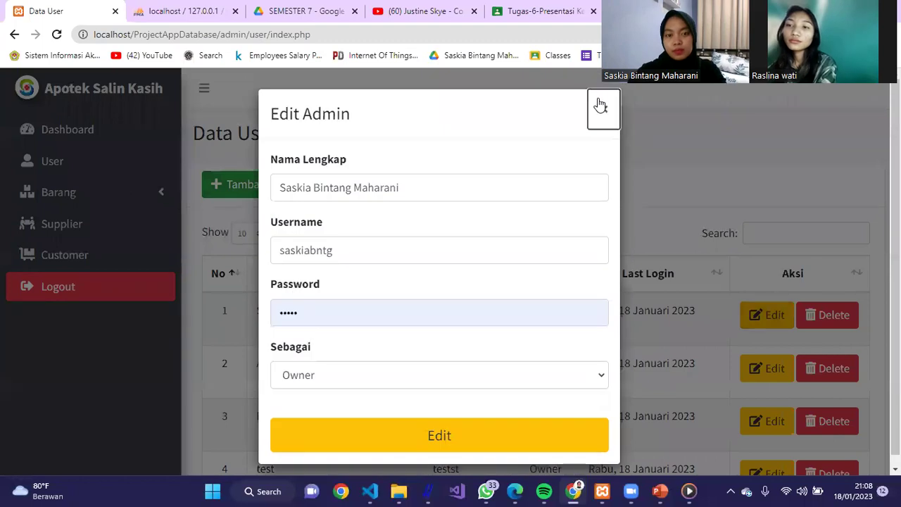
{"action": "left_click", "coordinate": [600, 106]}
{"action": "left_click", "coordinate": [850, 328]}
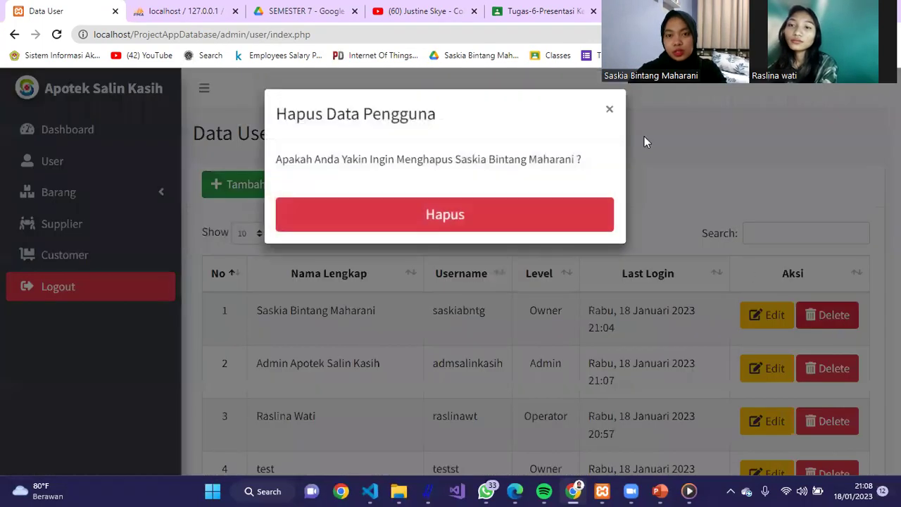
{"action": "left_click", "coordinate": [607, 113]}
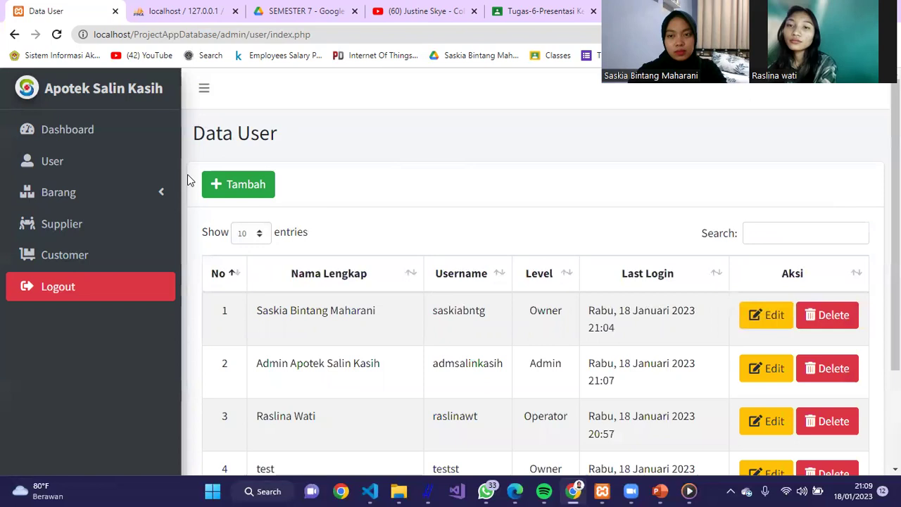
{"action": "left_click", "coordinate": [830, 316]}
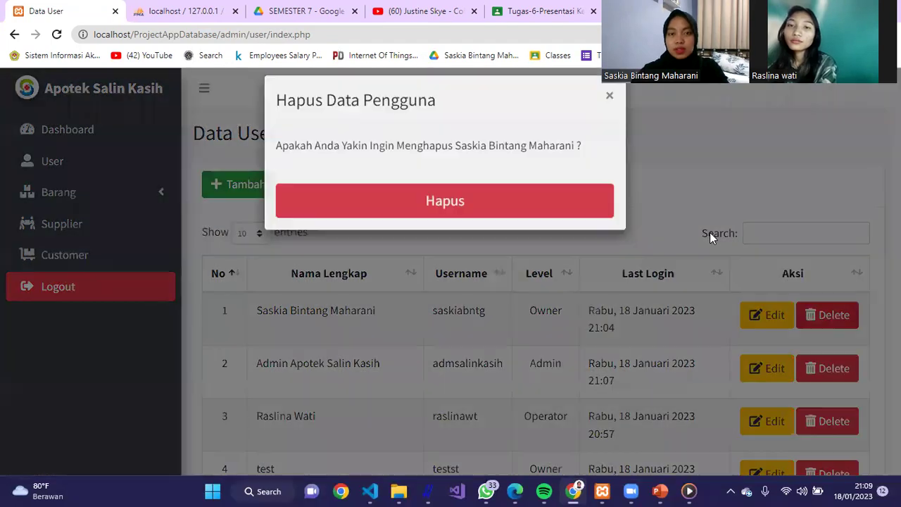
{"action": "left_click", "coordinate": [608, 110]}
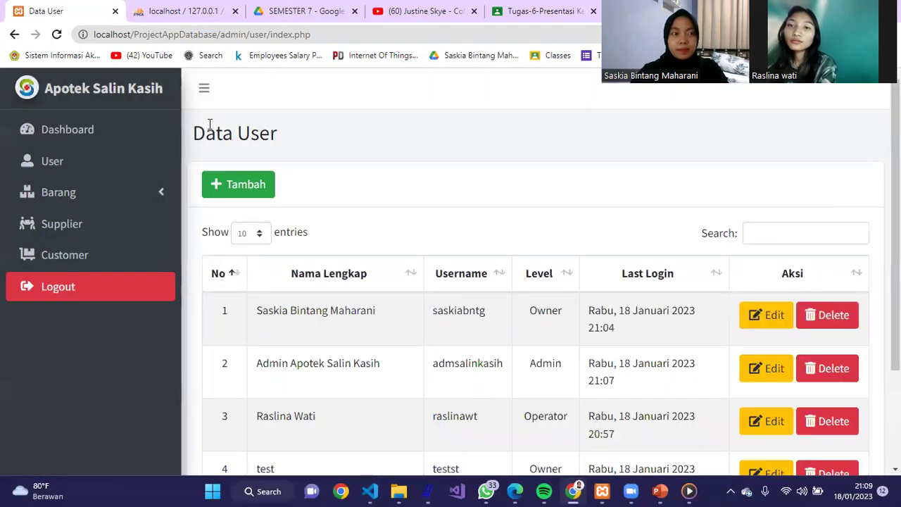
- Expand the Barang menu in the sidebar and open the Data Barang item list
{"action": "left_click", "coordinate": [98, 192]}
{"action": "left_click", "coordinate": [93, 223]}
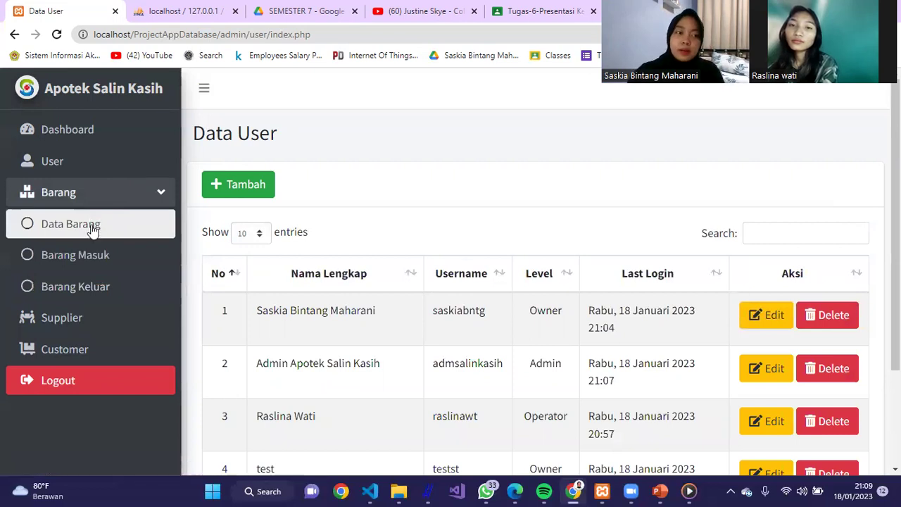
{"action": "left_click", "coordinate": [91, 235]}
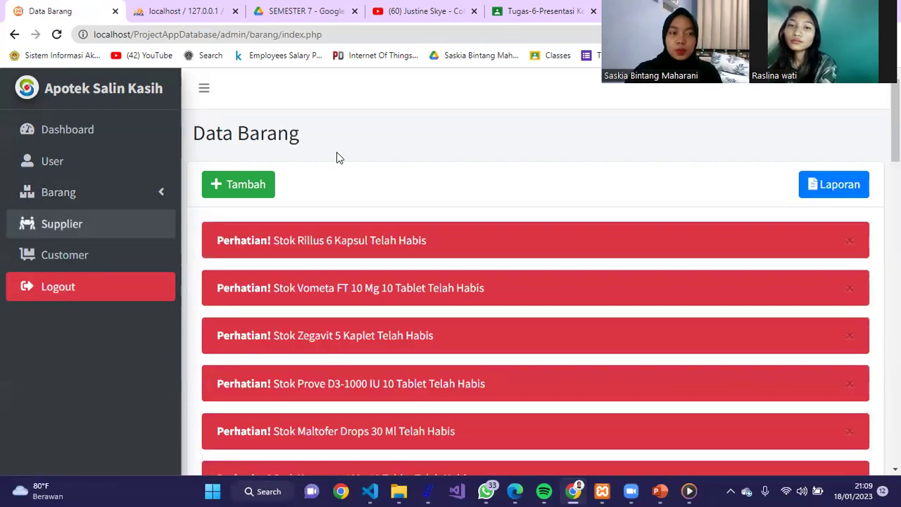
- Add drug item 'lora' with unit Kotak, class Obat Wajib Apotek (OWA) and category Antibiotik
{"action": "scroll", "coordinate": [734, 192], "scroll_direction": "down", "scroll_amount": 2}
{"action": "scroll", "coordinate": [346, 281], "scroll_direction": "up", "scroll_amount": 2}
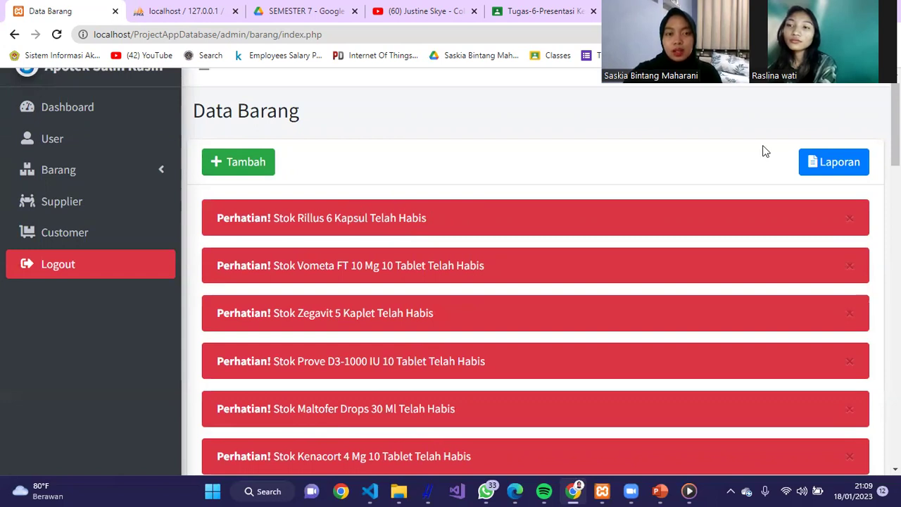
{"action": "left_click", "coordinate": [271, 165]}
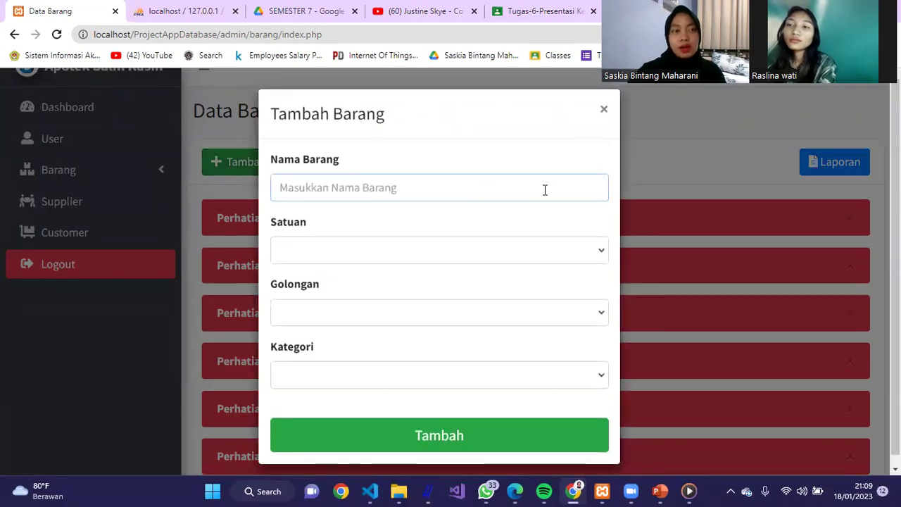
{"action": "type", "text": "lora"}
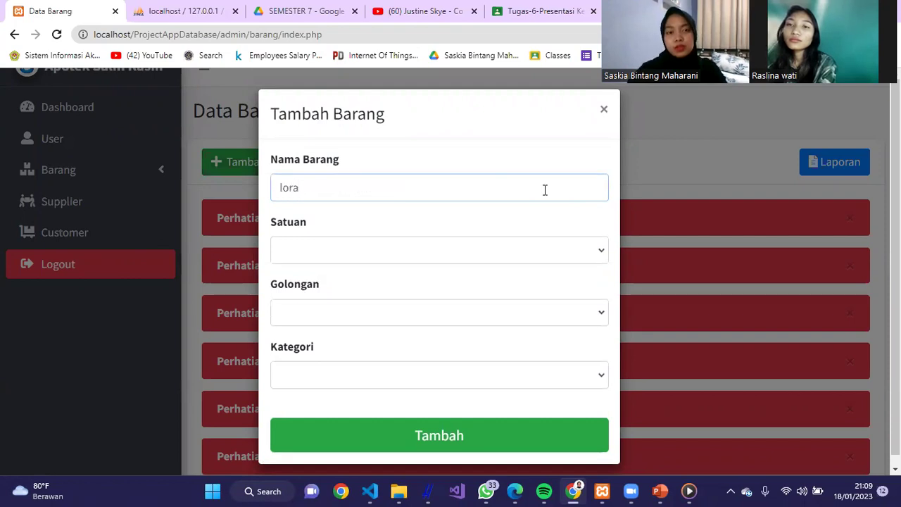
{"action": "left_click", "coordinate": [517, 248]}
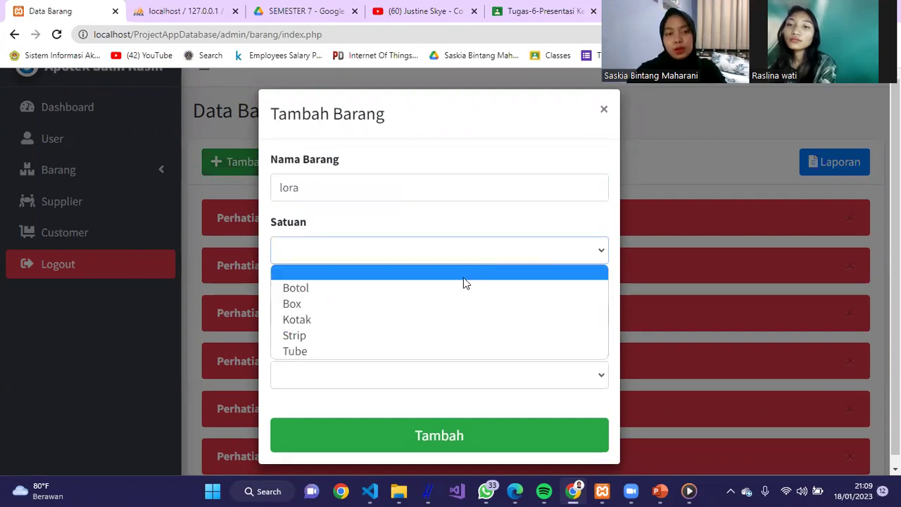
{"action": "left_click", "coordinate": [452, 328]}
{"action": "left_click", "coordinate": [454, 320]}
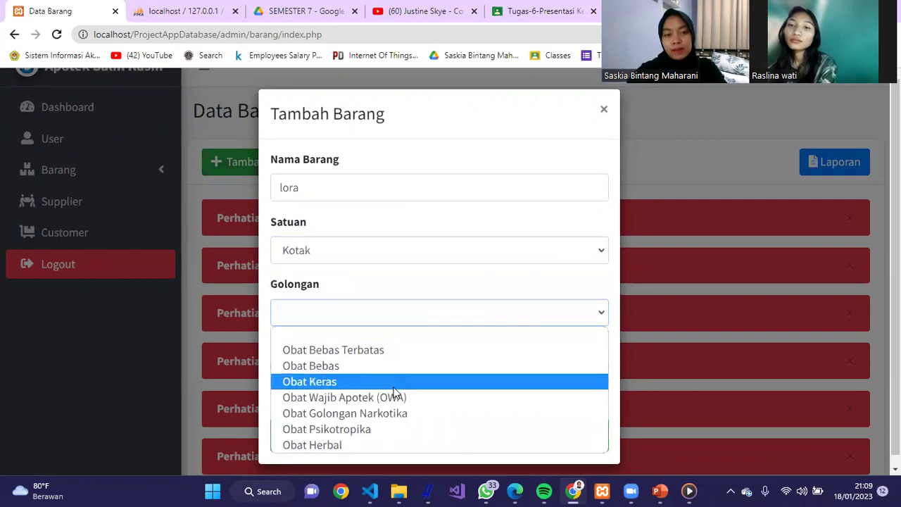
{"action": "left_click", "coordinate": [394, 398]}
{"action": "left_click", "coordinate": [432, 381]}
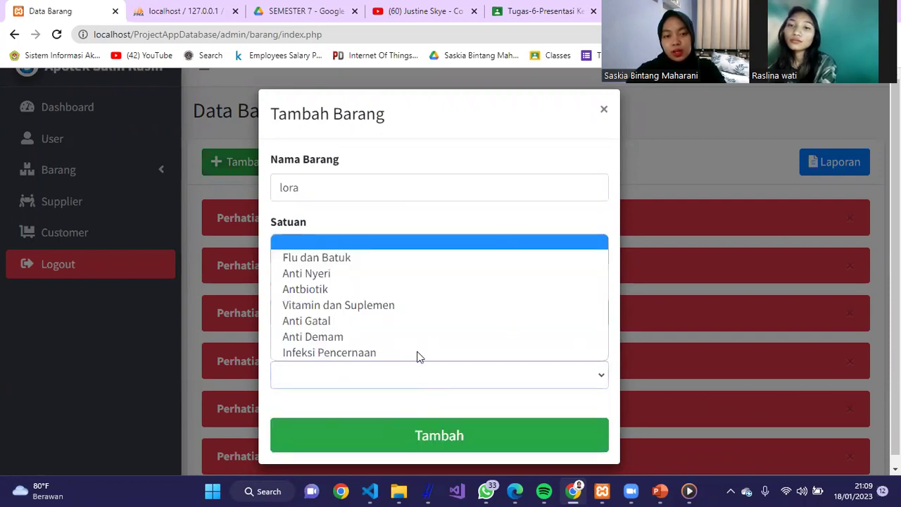
{"action": "left_click", "coordinate": [438, 290]}
{"action": "left_click", "coordinate": [437, 431]}
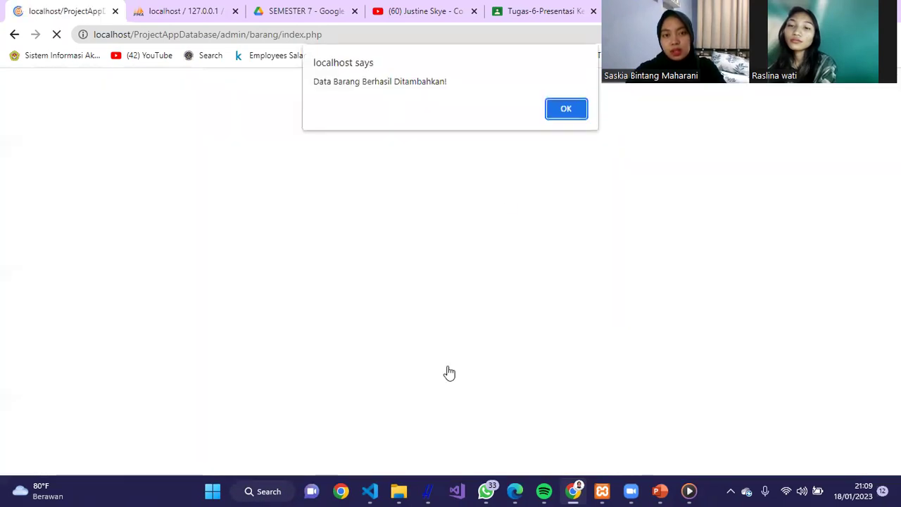
{"action": "left_click", "coordinate": [571, 115]}
- Search the Data Barang table for 'lor' to locate the new Lora item
{"action": "scroll", "coordinate": [860, 293], "scroll_direction": "down", "scroll_amount": 15}
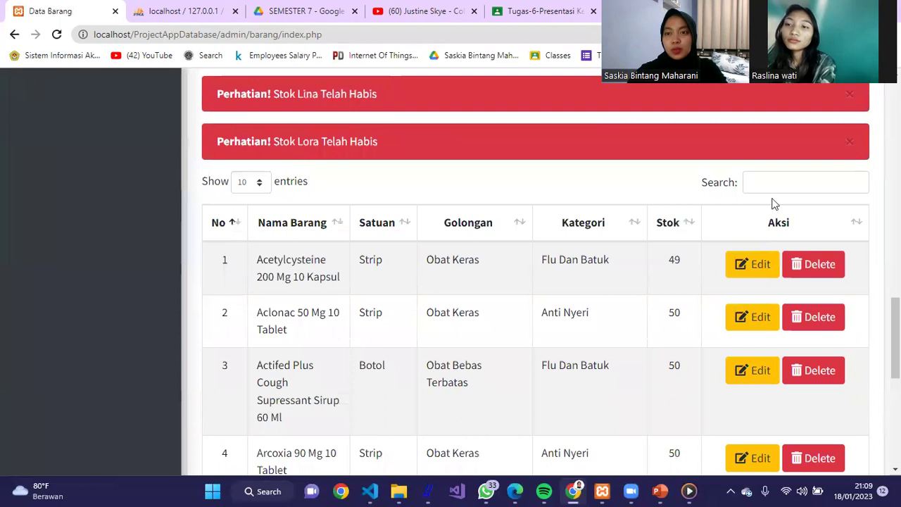
{"action": "left_click", "coordinate": [786, 177]}
{"action": "type", "text": "lor"}
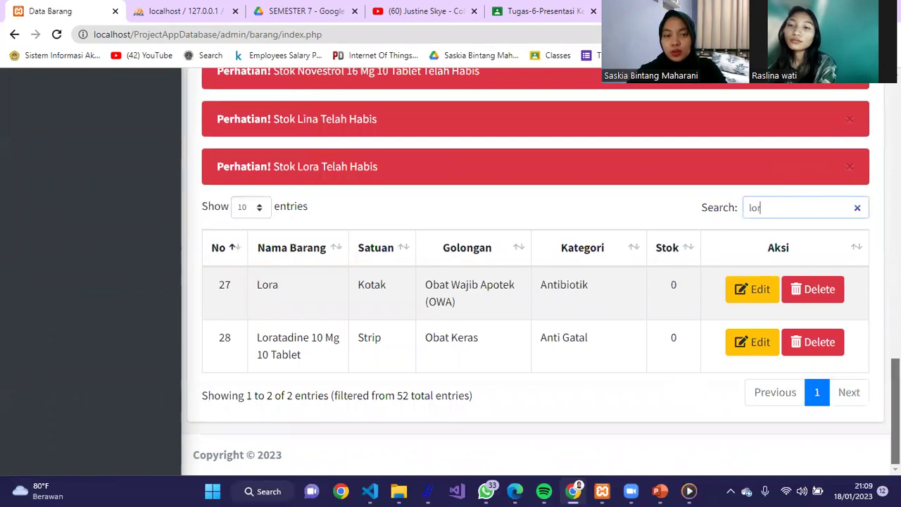
{"action": "scroll", "coordinate": [535, 271], "scroll_direction": "up", "scroll_amount": 12}
{"action": "scroll", "coordinate": [478, 207], "scroll_direction": "up", "scroll_amount": 2}
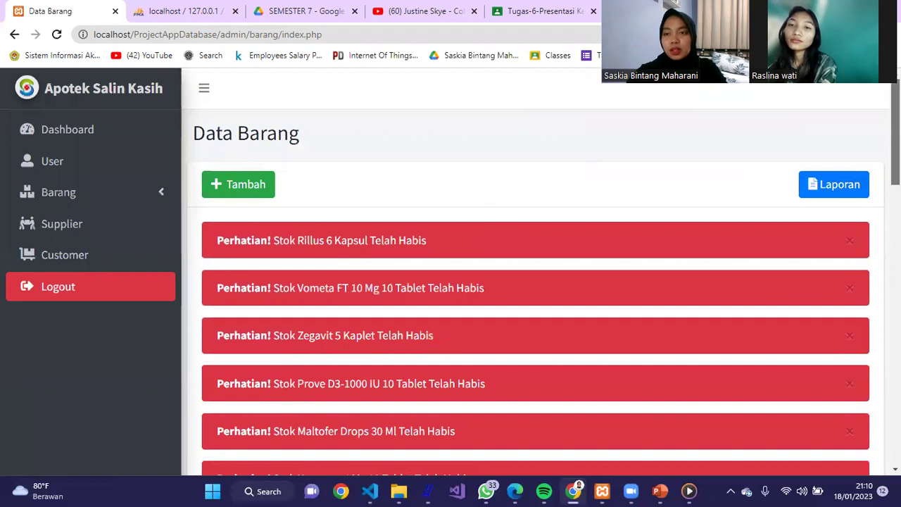
{"action": "left_click_drag", "start_coordinate": [895, 134], "coordinate": [895, 412]}
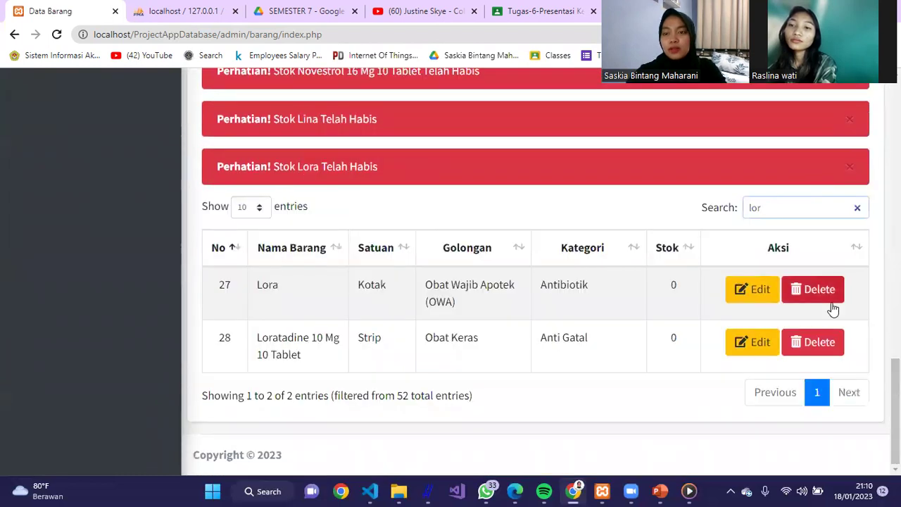
- Open Lora's edit form and delete prompt, cancelling both, then go to the Barang Masuk page
{"action": "left_click", "coordinate": [753, 301]}
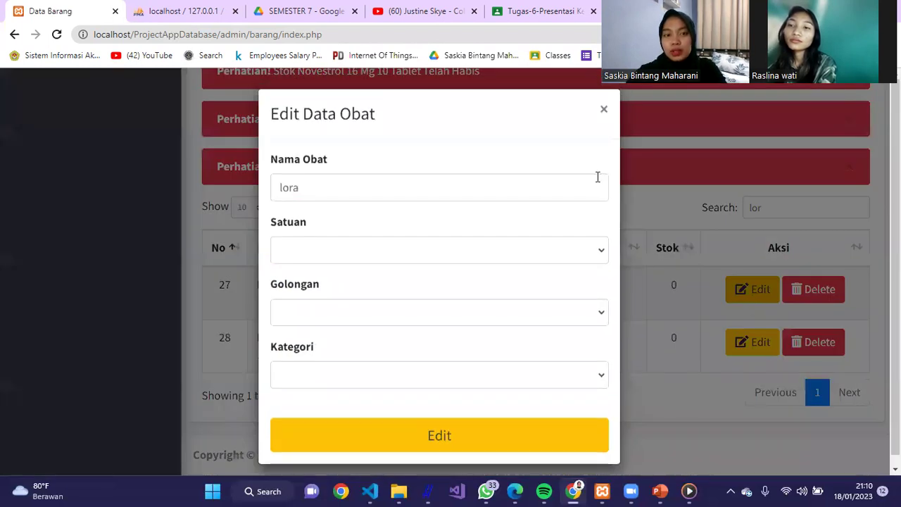
{"action": "left_click", "coordinate": [557, 195]}
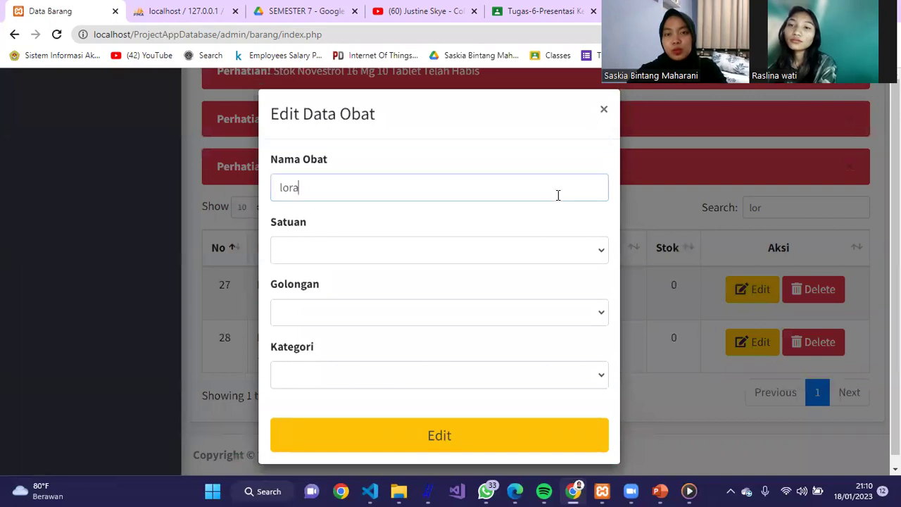
{"action": "left_click", "coordinate": [604, 110]}
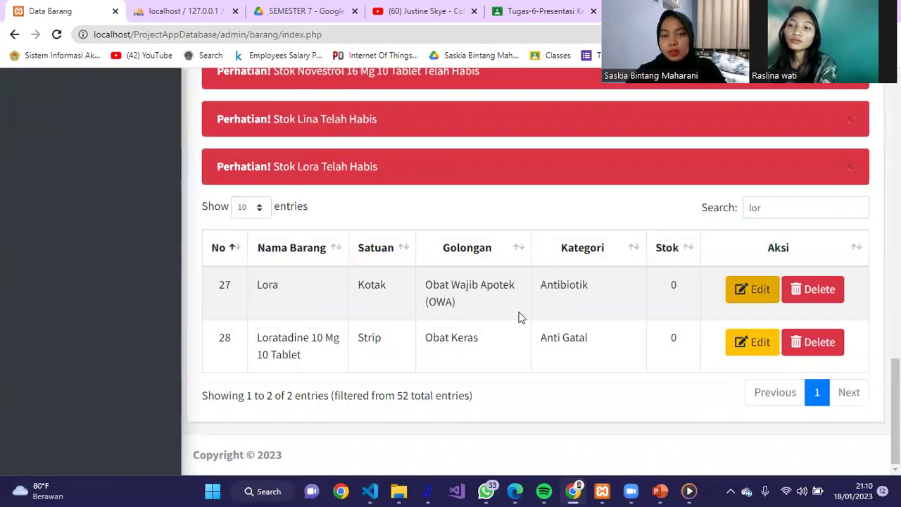
{"action": "left_click", "coordinate": [818, 289]}
{"action": "left_click", "coordinate": [605, 111]}
{"action": "scroll", "coordinate": [274, 218], "scroll_direction": "up", "scroll_amount": 10}
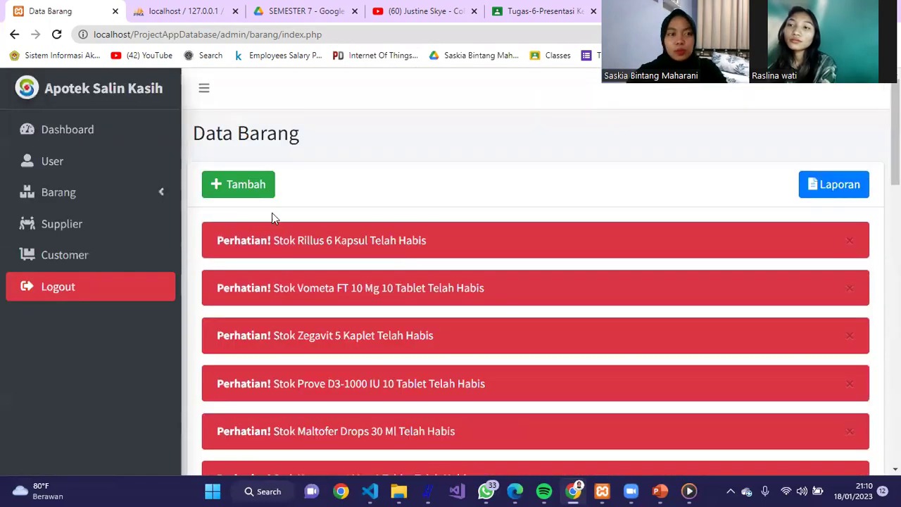
{"action": "left_click", "coordinate": [134, 195]}
{"action": "left_click", "coordinate": [107, 256]}
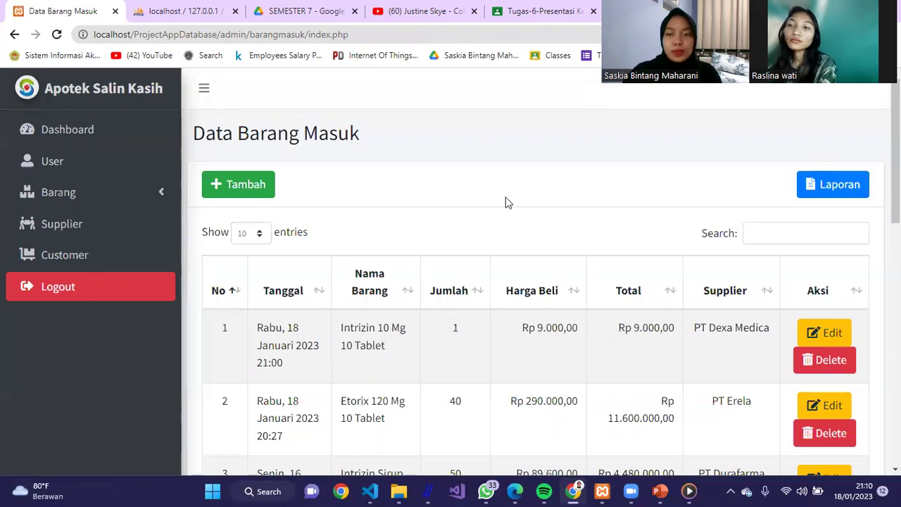
- Scroll through the Data Barang Masuk incoming-stock records
{"action": "scroll", "coordinate": [535, 281], "scroll_direction": "down", "scroll_amount": 3}
{"action": "scroll", "coordinate": [535, 282], "scroll_direction": "up", "scroll_amount": 3}
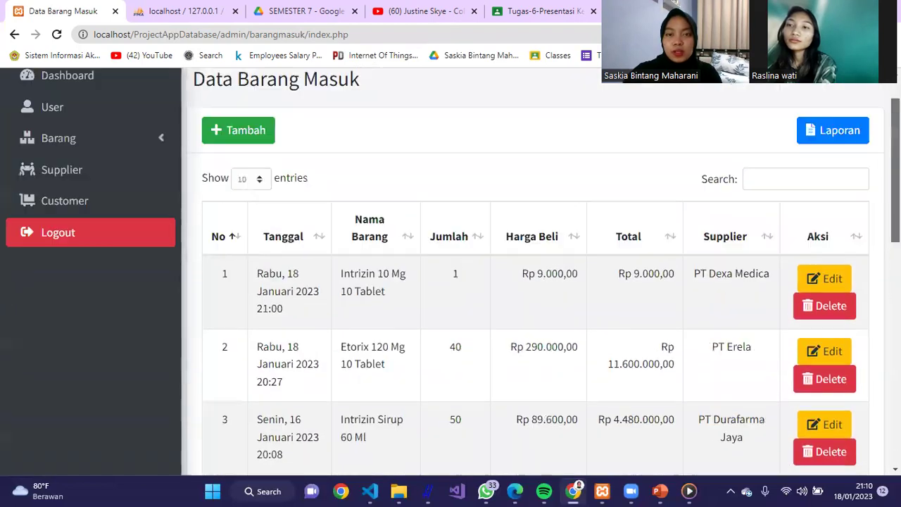
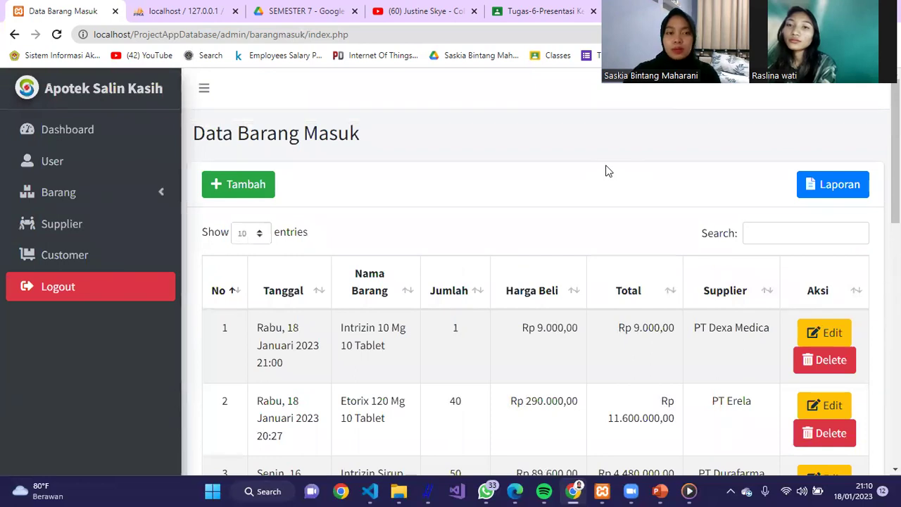
- Start a new incoming stock entry for Lora with quantity 100 and unit price 8500
{"action": "left_click", "coordinate": [254, 192]}
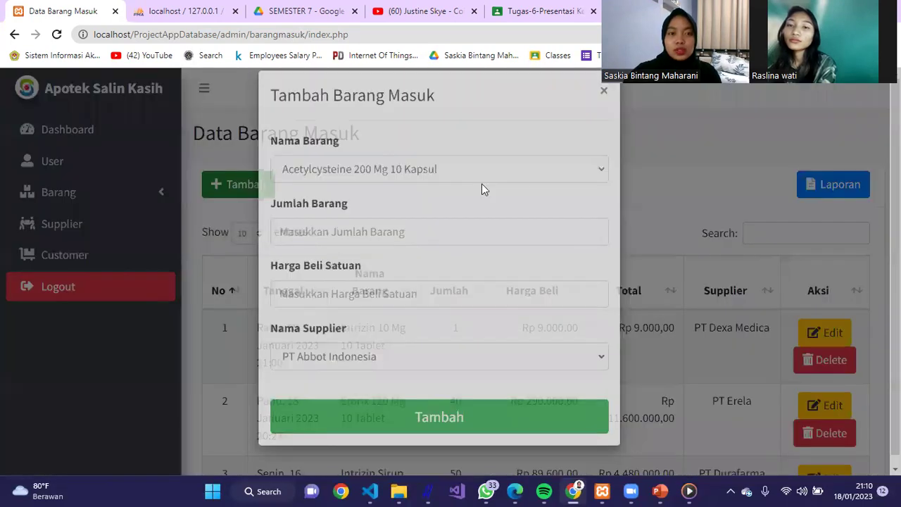
{"action": "left_click", "coordinate": [516, 188]}
{"action": "left_click_drag", "start_coordinate": [611, 266], "coordinate": [623, 324]}
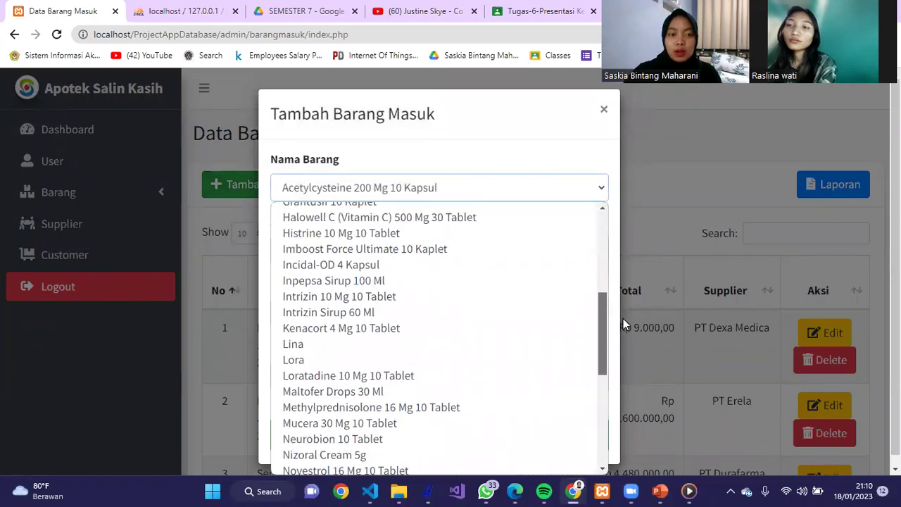
{"action": "left_click", "coordinate": [418, 360]}
{"action": "left_click", "coordinate": [415, 240]}
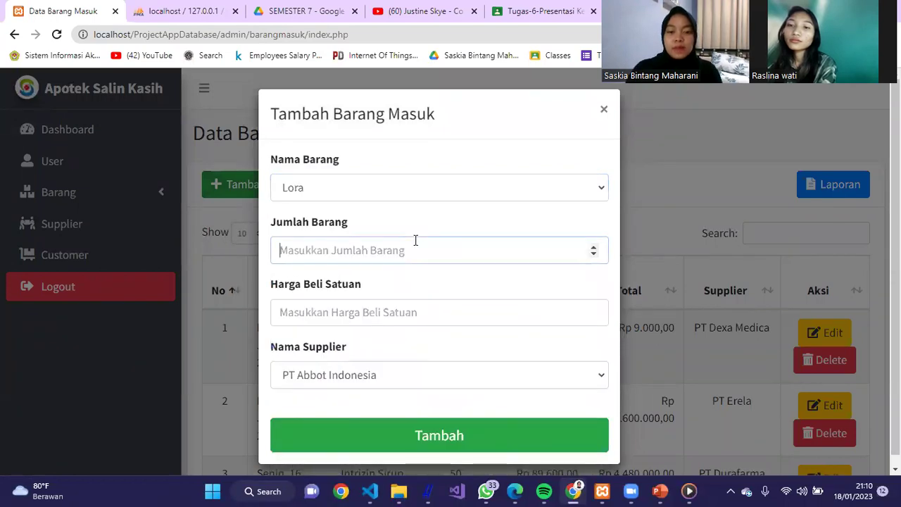
{"action": "type", "text": "10"}
{"action": "left_click", "coordinate": [379, 302]}
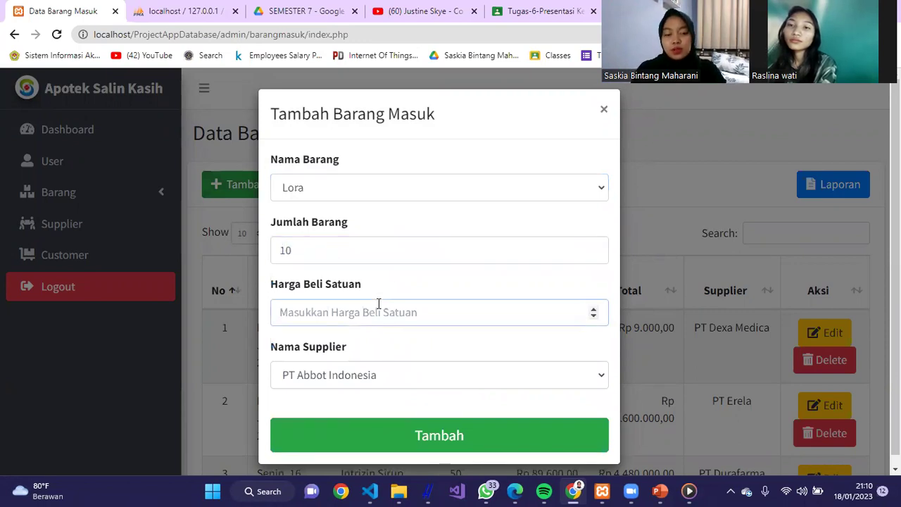
{"action": "type", "text": "8500"}
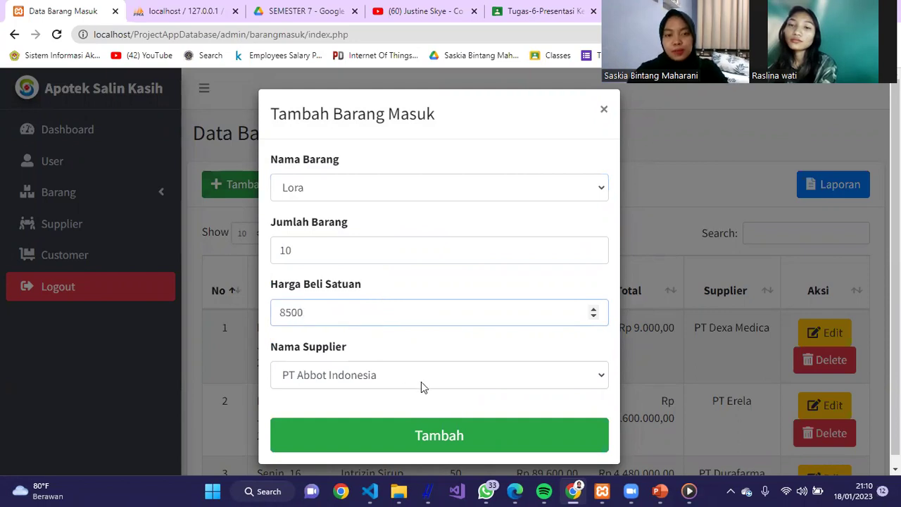
- Choose PT Cendo Pratama as the supplier and save the Lora entry
{"action": "left_click", "coordinate": [422, 382]}
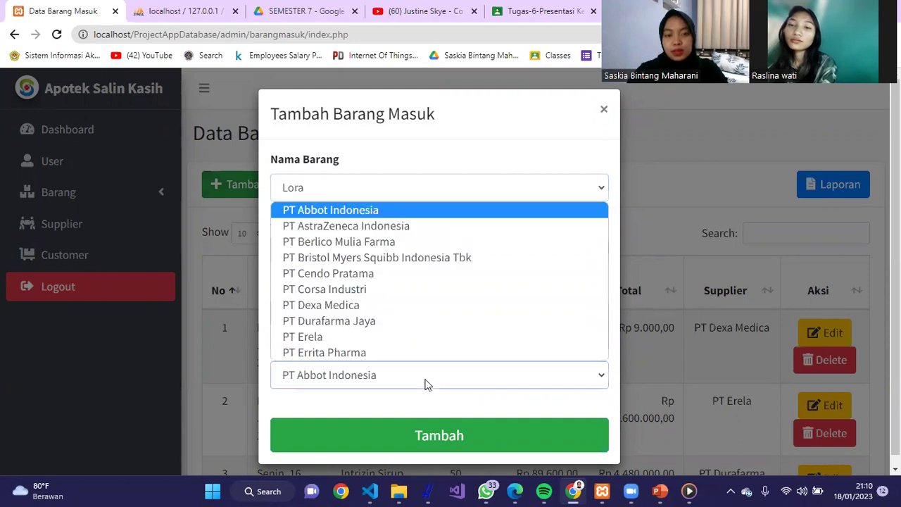
{"action": "left_click", "coordinate": [429, 270]}
{"action": "left_click", "coordinate": [301, 253]}
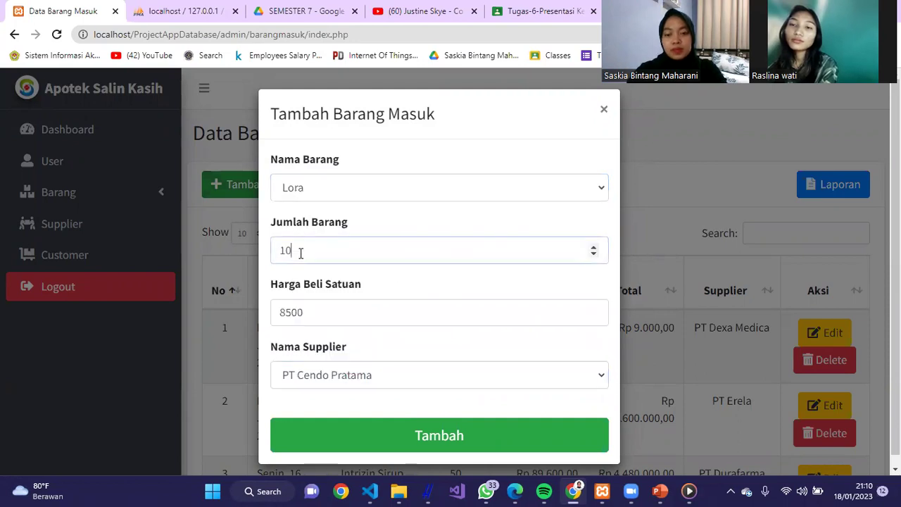
{"action": "left_click", "coordinate": [392, 431]}
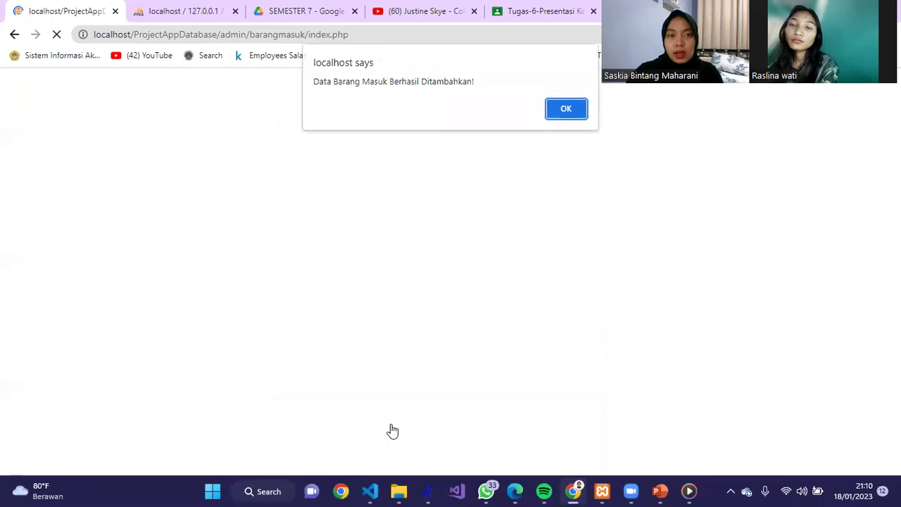
{"action": "left_click", "coordinate": [565, 109]}
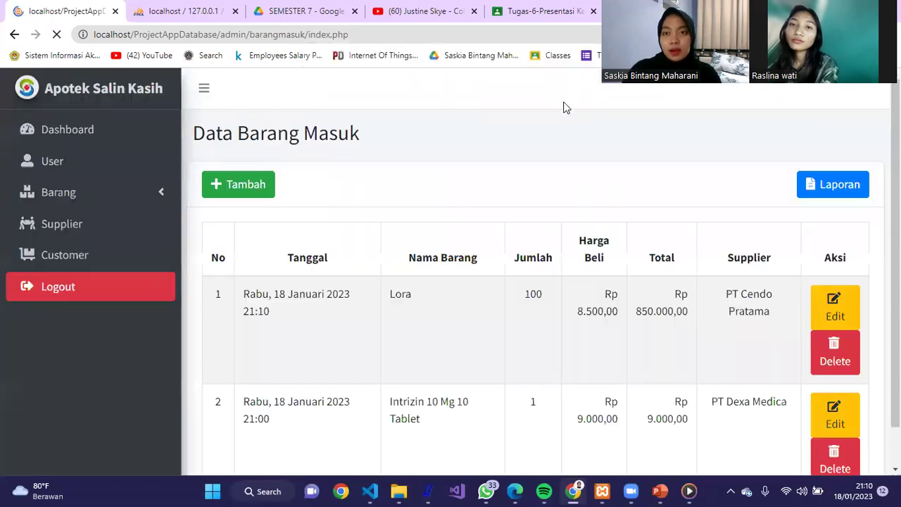
- Review the new Lora row's date, quantity and supplier, opening and closing its edit form
{"action": "scroll", "coordinate": [708, 162], "scroll_direction": "down", "scroll_amount": 1}
{"action": "scroll", "coordinate": [535, 282], "scroll_direction": "down", "scroll_amount": 1}
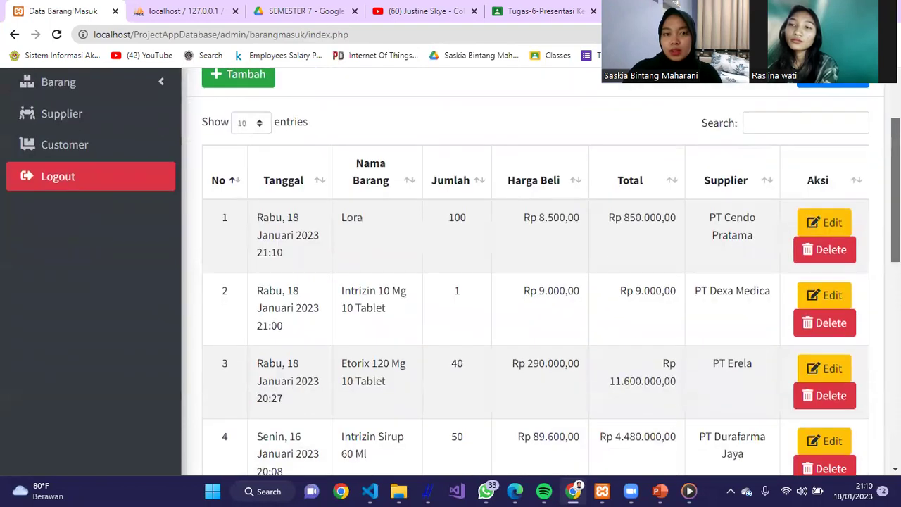
{"action": "left_click_drag", "start_coordinate": [256, 217], "coordinate": [476, 218]}
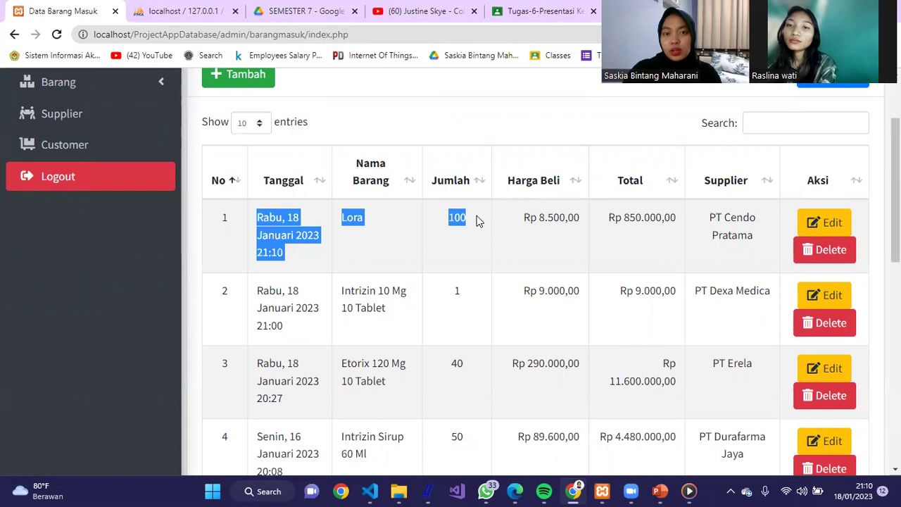
{"action": "left_click", "coordinate": [457, 239]}
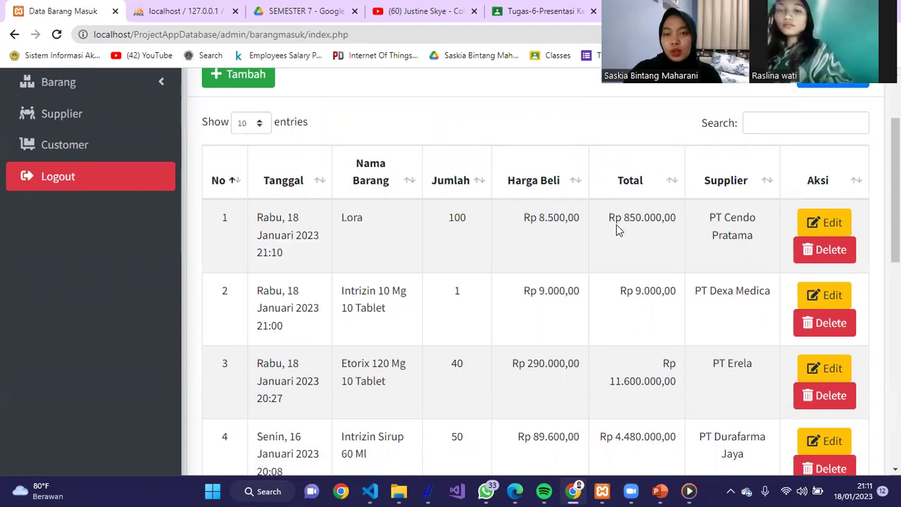
{"action": "left_click_drag", "start_coordinate": [736, 218], "coordinate": [748, 212]}
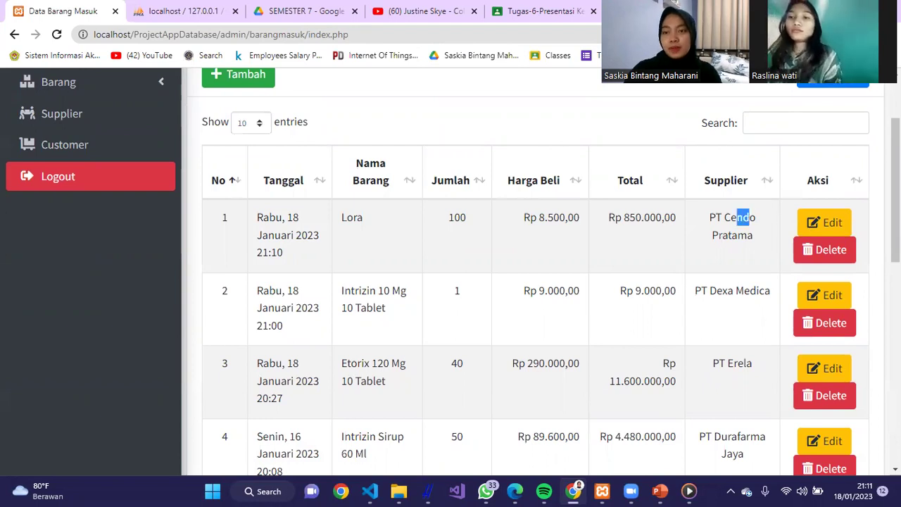
{"action": "left_click", "coordinate": [845, 229]}
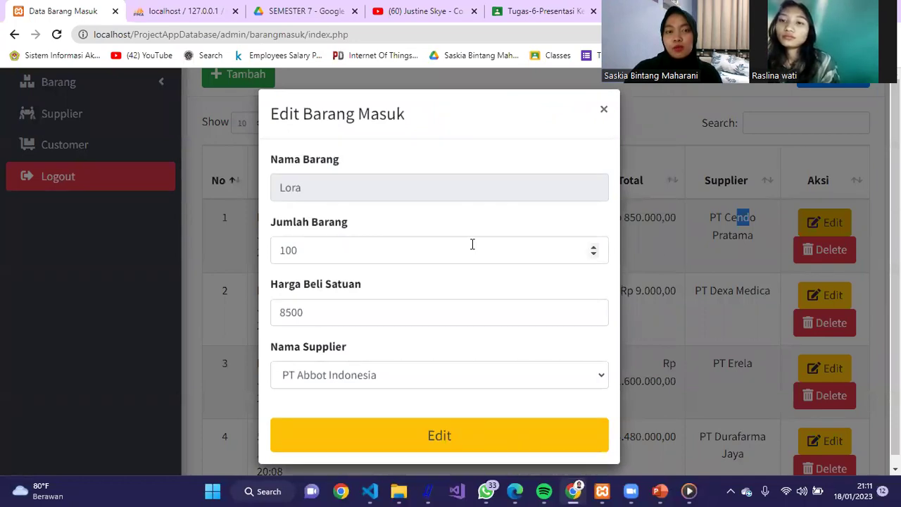
{"action": "left_click", "coordinate": [603, 110]}
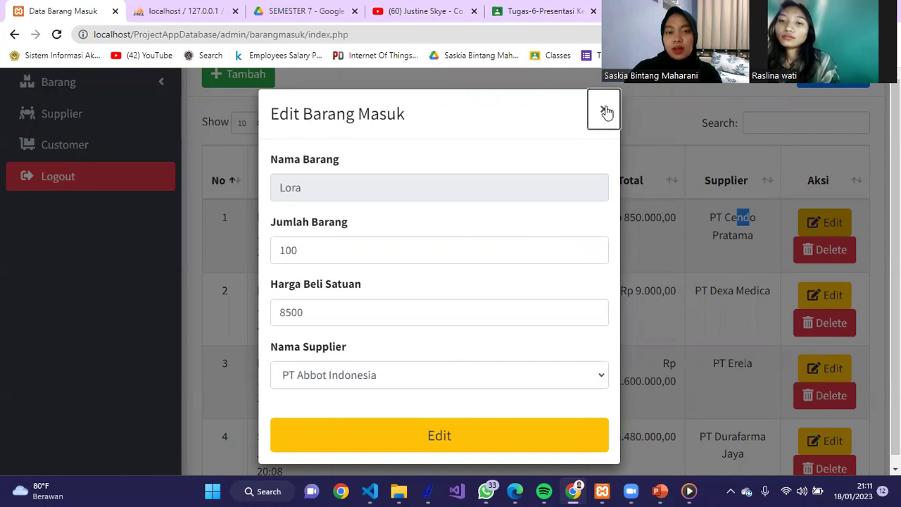
{"action": "scroll", "coordinate": [605, 113], "scroll_direction": "up", "scroll_amount": 2}
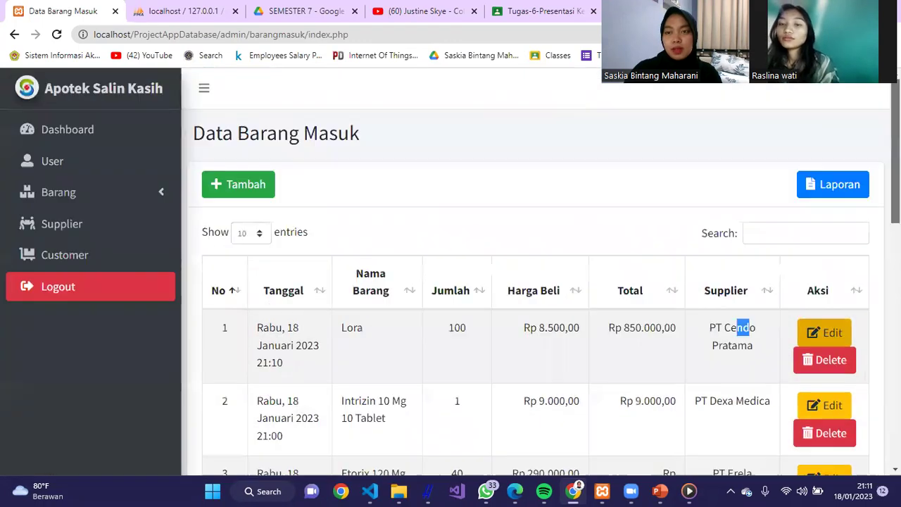
- Search the incoming stock table for 'lora', then filter it to 'cendo' entries
{"action": "left_click", "coordinate": [764, 228]}
{"action": "type", "text": "lora"}
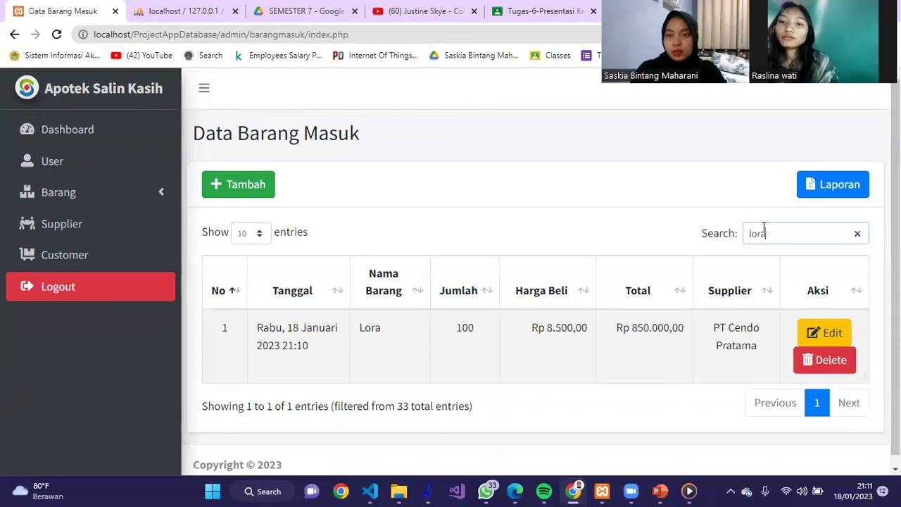
{"action": "key", "text": "BackSpace"}
{"action": "key", "text": "BackSpace"}
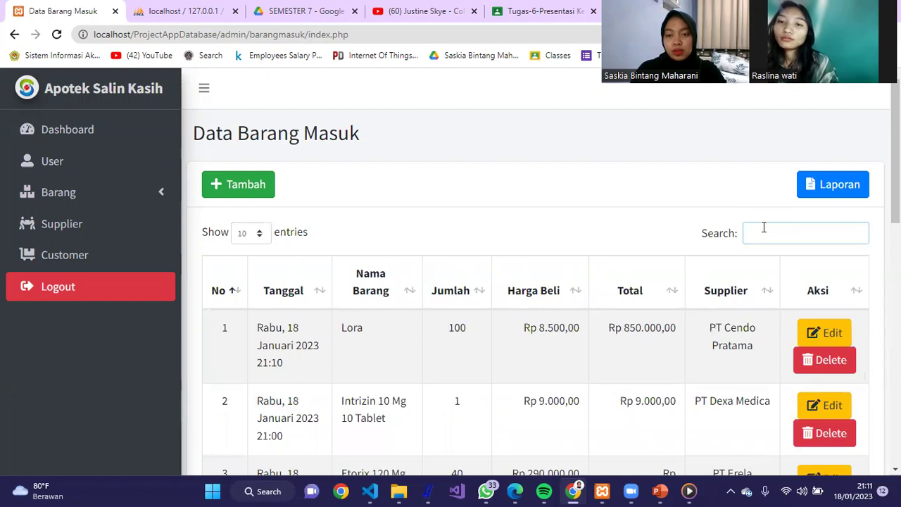
{"action": "type", "text": "cendo"}
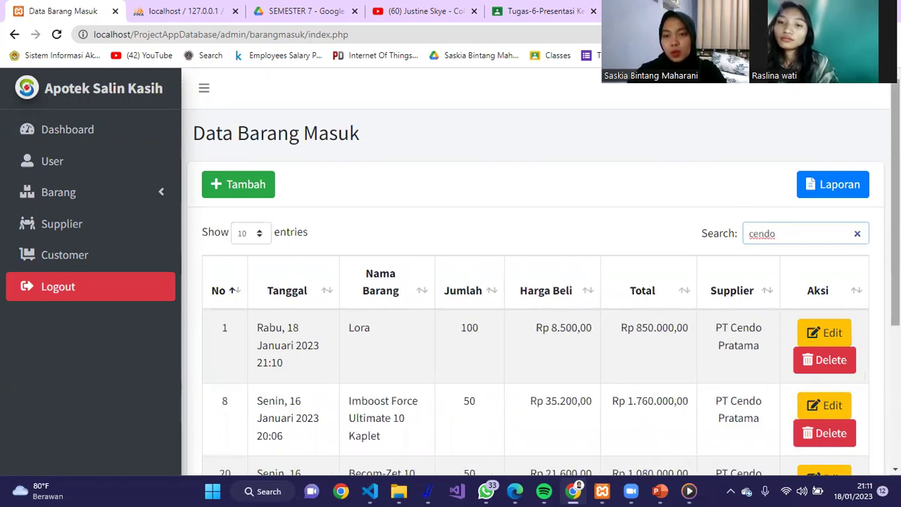
{"action": "scroll", "coordinate": [800, 316], "scroll_direction": "down", "scroll_amount": 2}
{"action": "scroll", "coordinate": [830, 114], "scroll_direction": "up", "scroll_amount": 3}
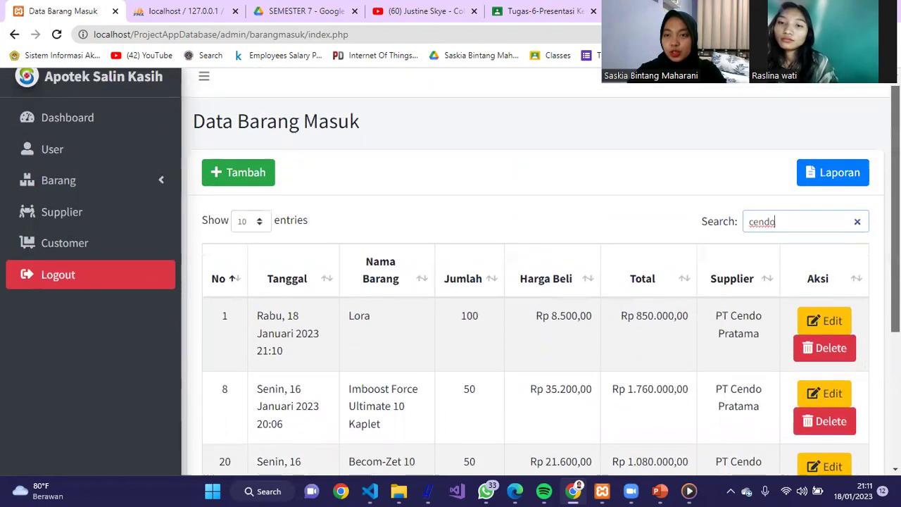
{"action": "left_click", "coordinate": [827, 180]}
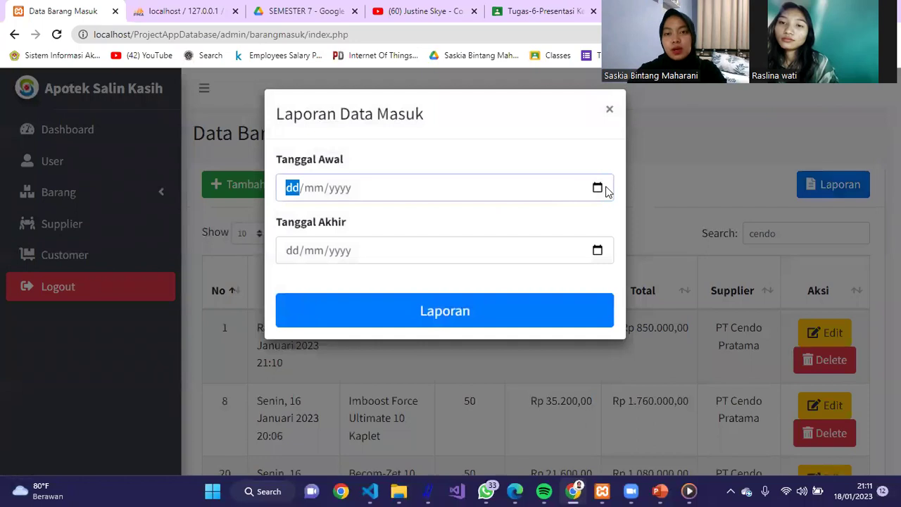
- Generate the incoming report from 9 to 18 January 2023 and scroll through it
{"action": "left_click", "coordinate": [598, 189]}
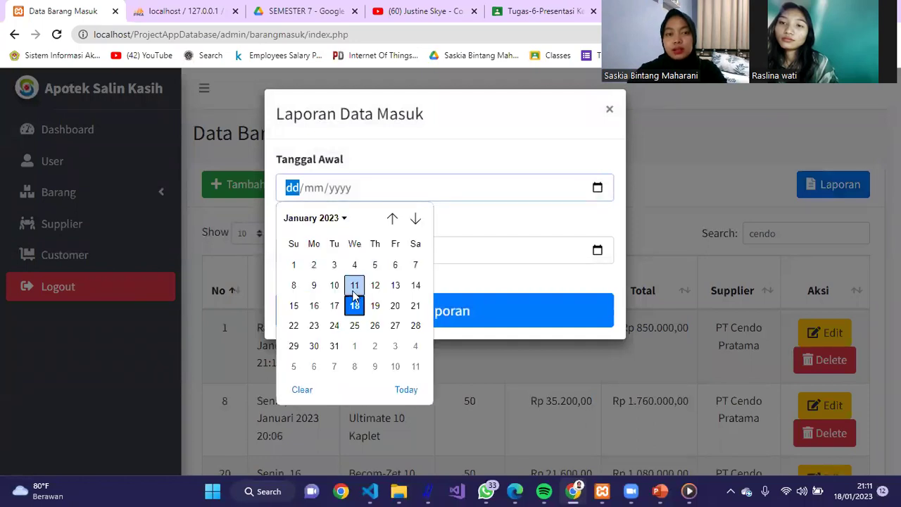
{"action": "left_click", "coordinate": [314, 285]}
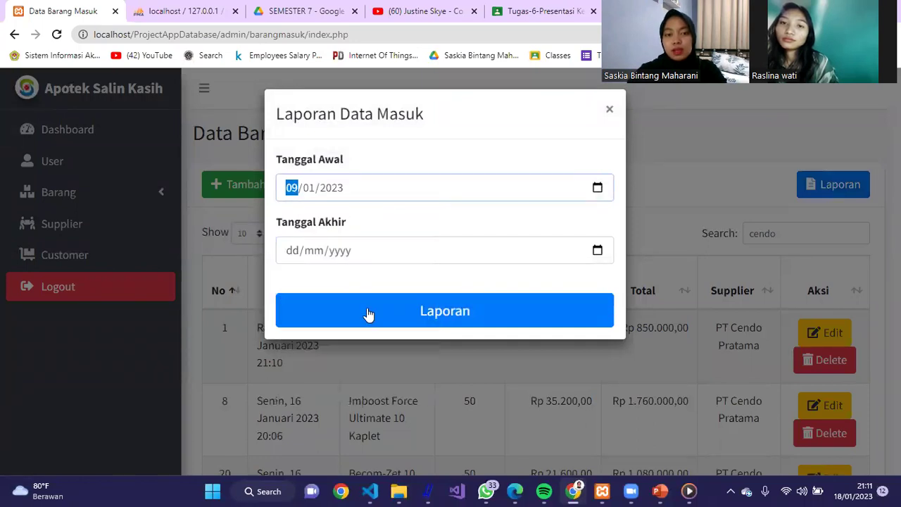
{"action": "left_click", "coordinate": [590, 249]}
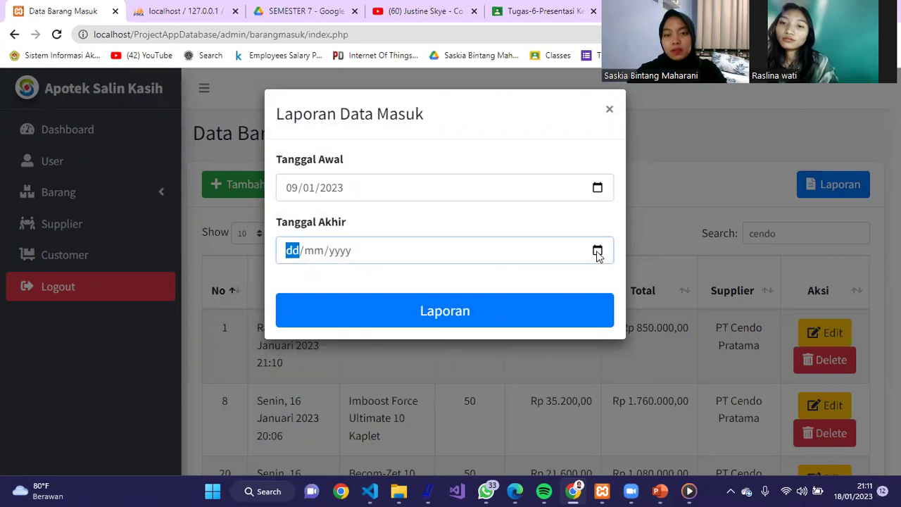
{"action": "left_click", "coordinate": [597, 252]}
{"action": "left_click", "coordinate": [406, 452]}
{"action": "left_click", "coordinate": [527, 310]}
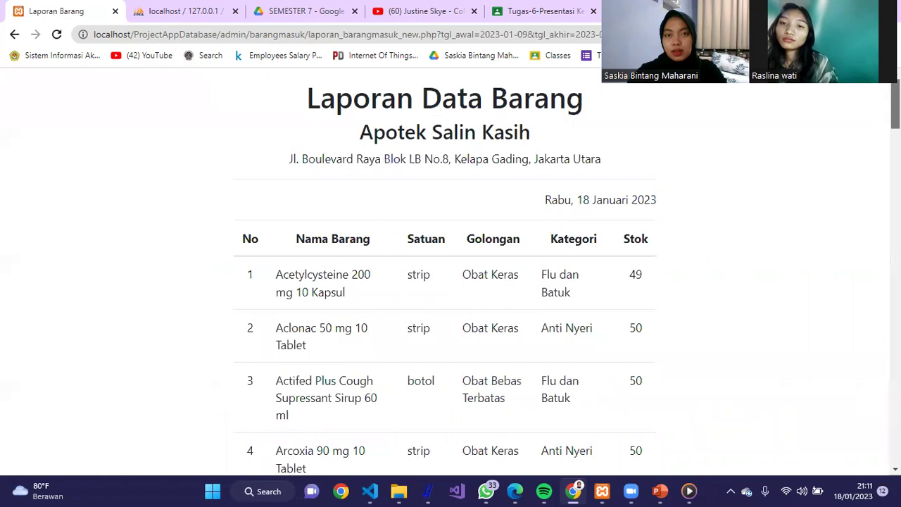
{"action": "scroll", "coordinate": [894, 113], "scroll_direction": "down", "scroll_amount": 1}
{"action": "scroll", "coordinate": [894, 112], "scroll_direction": "down", "scroll_amount": 7}
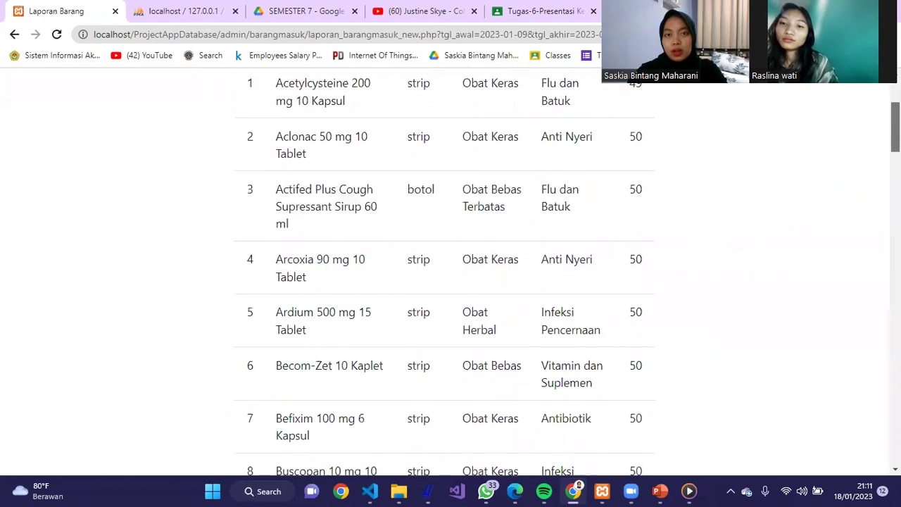
{"action": "scroll", "coordinate": [875, 257], "scroll_direction": "down", "scroll_amount": 20}
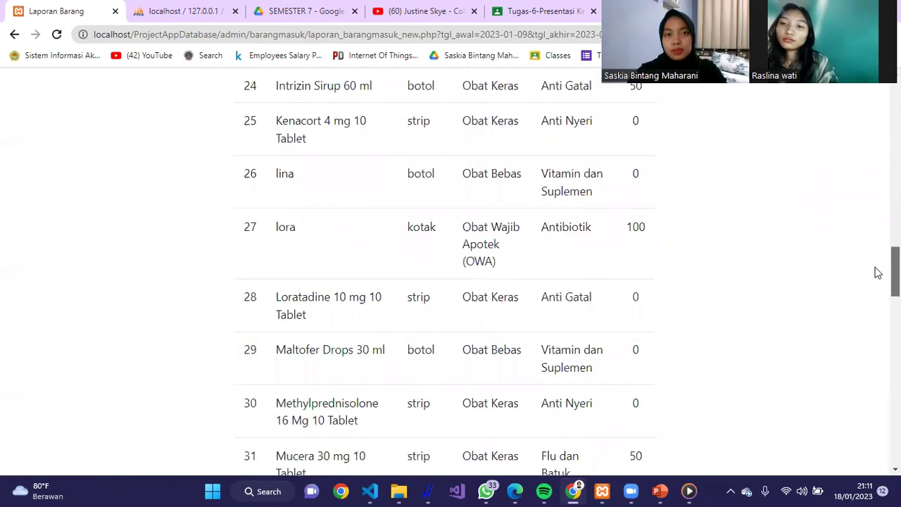
{"action": "scroll", "coordinate": [866, 389], "scroll_direction": "down", "scroll_amount": 15}
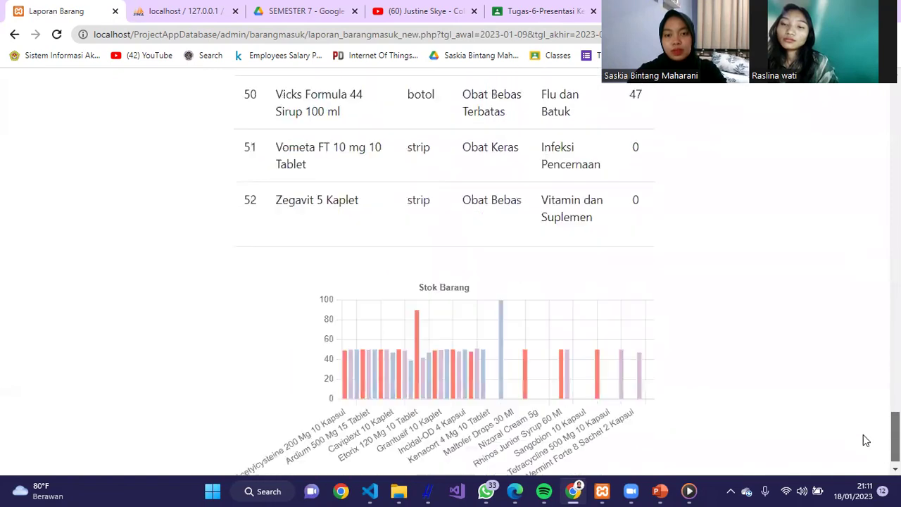
{"action": "scroll", "coordinate": [865, 447], "scroll_direction": "up", "scroll_amount": 20}
{"action": "scroll", "coordinate": [451, 272], "scroll_direction": "up", "scroll_amount": 15}
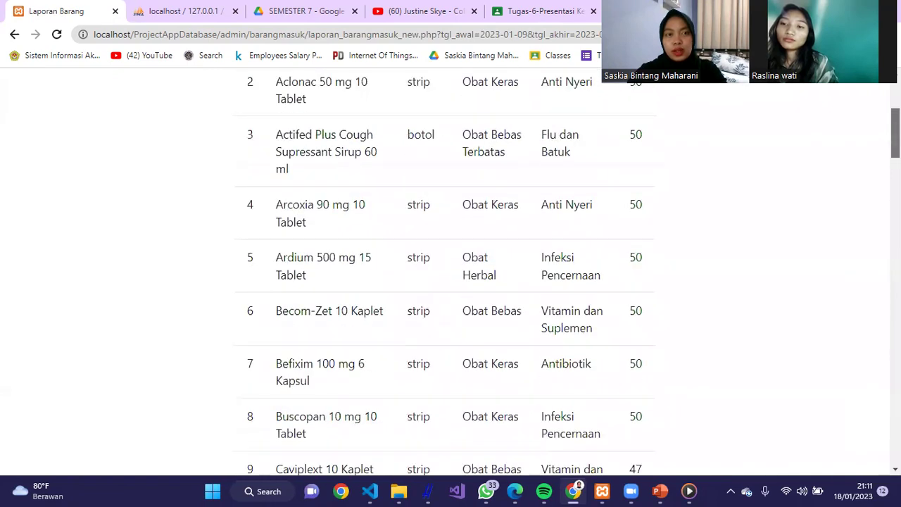
- Regenerate the incoming report with the start date changed to 11 January 2023
{"action": "left_click", "coordinate": [14, 33]}
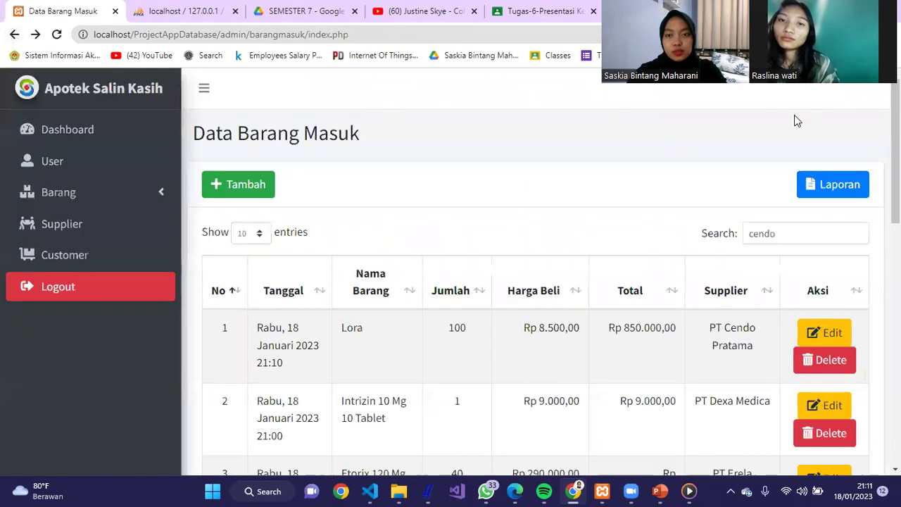
{"action": "left_click", "coordinate": [816, 182]}
{"action": "left_click", "coordinate": [599, 188]}
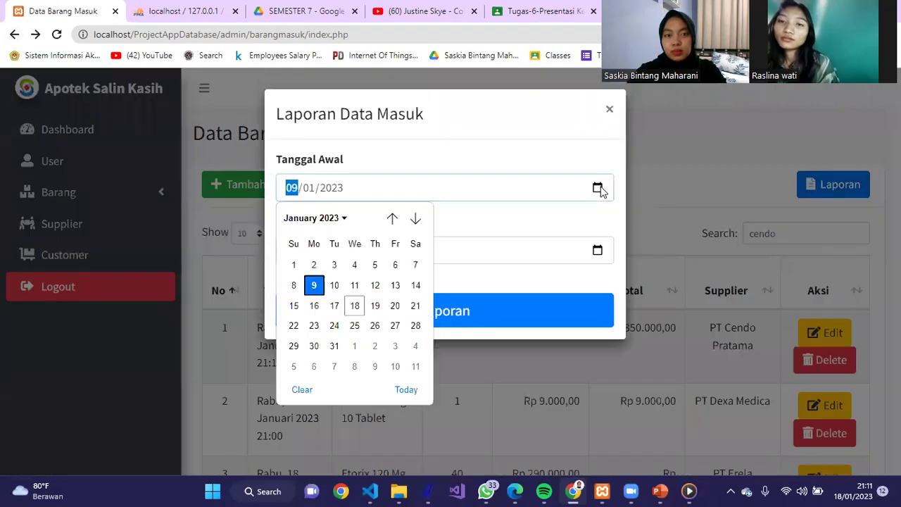
{"action": "left_click", "coordinate": [354, 285]}
{"action": "left_click", "coordinate": [425, 323]}
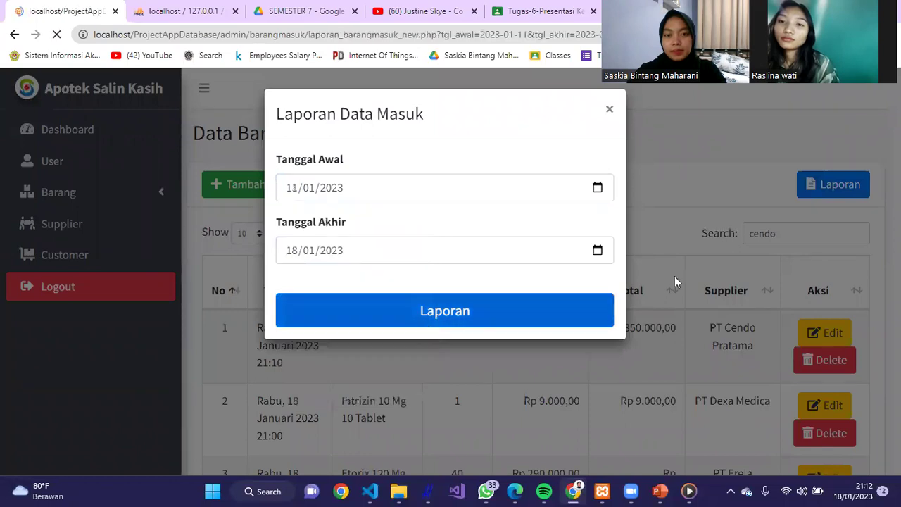
- Return to Data Barang Masuk and open the Barang Keluar list
{"action": "left_click", "coordinate": [14, 34]}
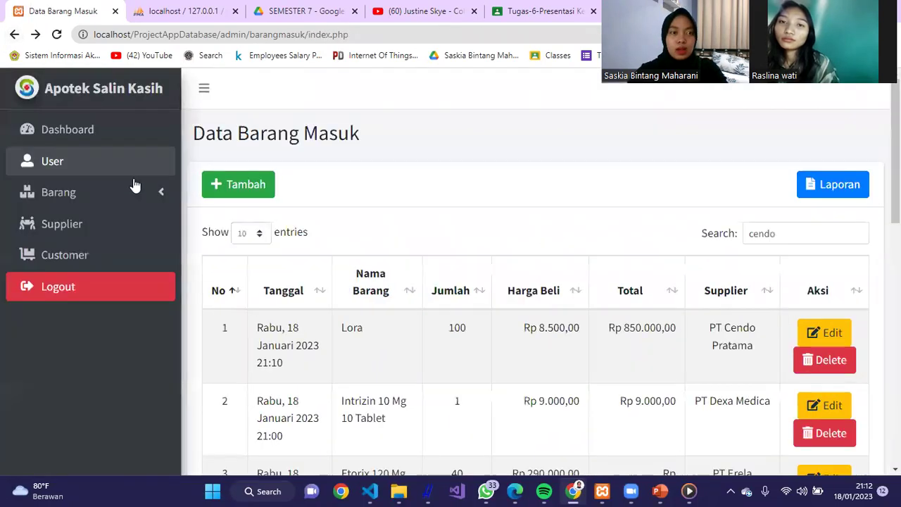
{"action": "left_click", "coordinate": [135, 185]}
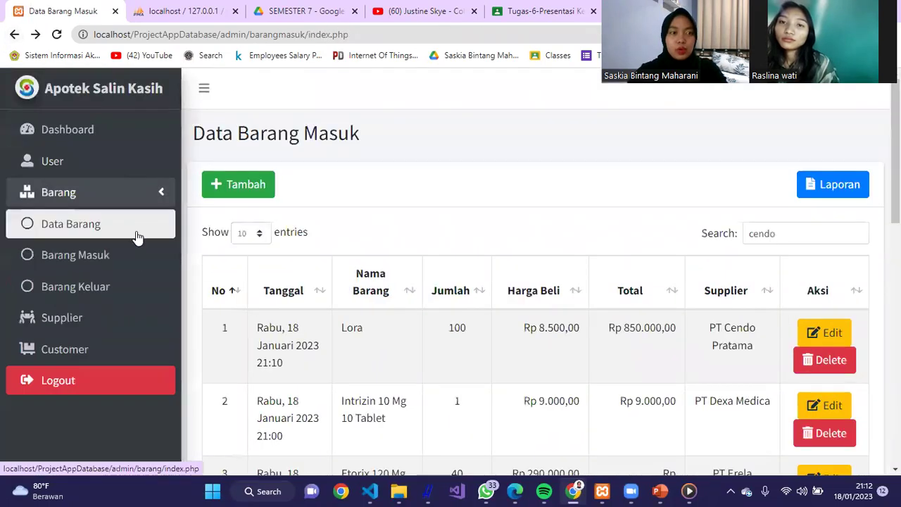
{"action": "left_click", "coordinate": [132, 285]}
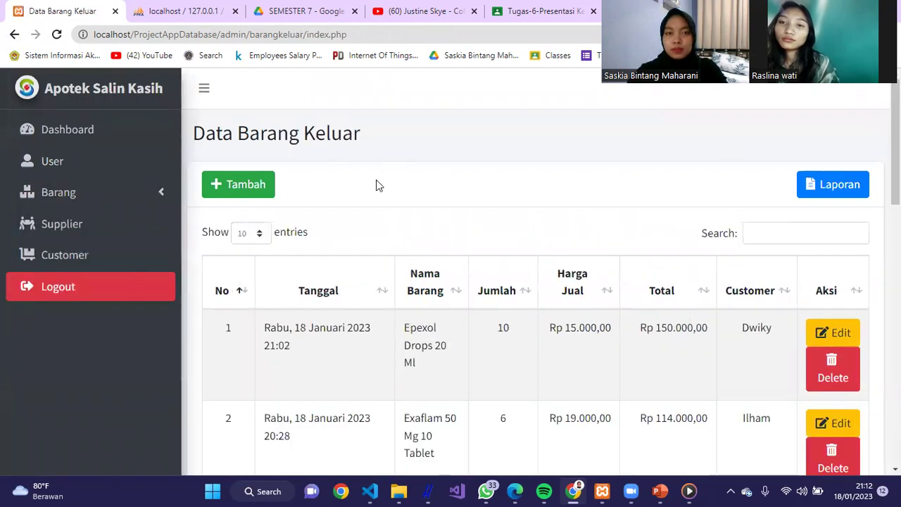
- Start an outgoing entry for Grantusif 10 Kaplet with quantity 9
{"action": "left_click", "coordinate": [259, 195]}
{"action": "left_click", "coordinate": [479, 187]}
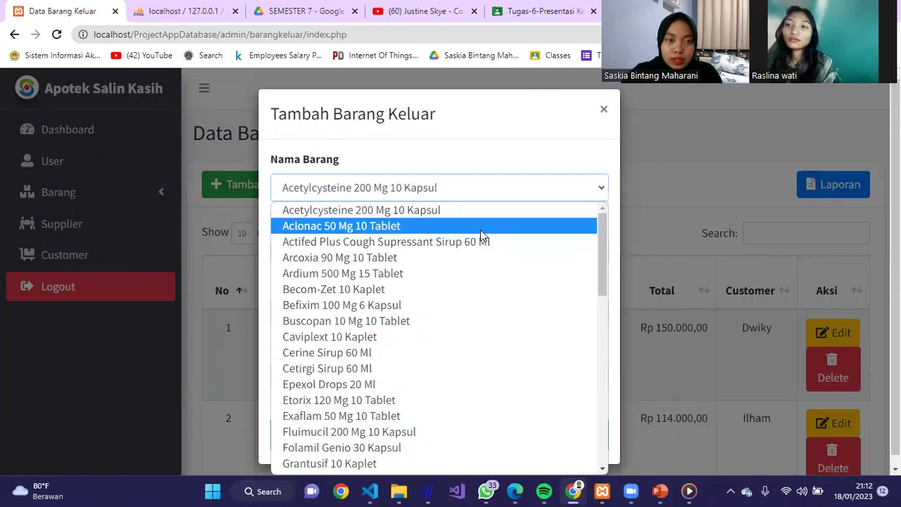
{"action": "left_click", "coordinate": [383, 462]}
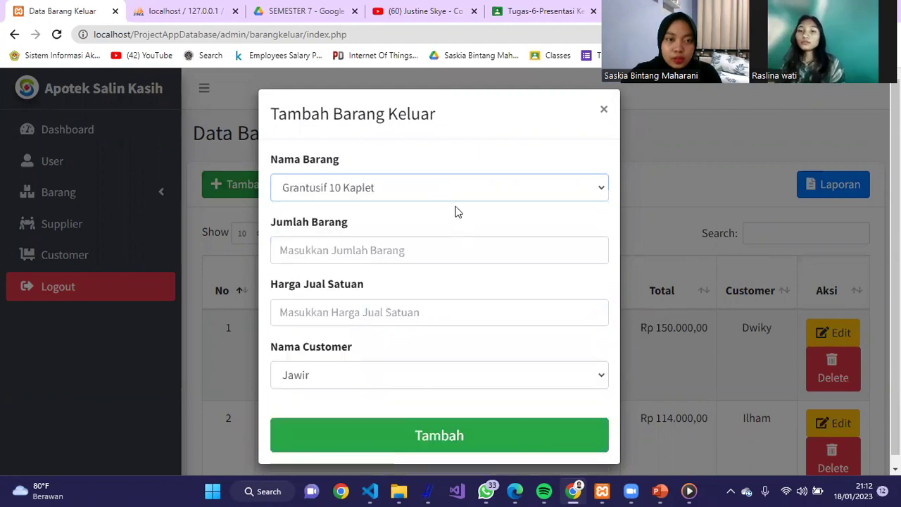
{"action": "left_click", "coordinate": [451, 245]}
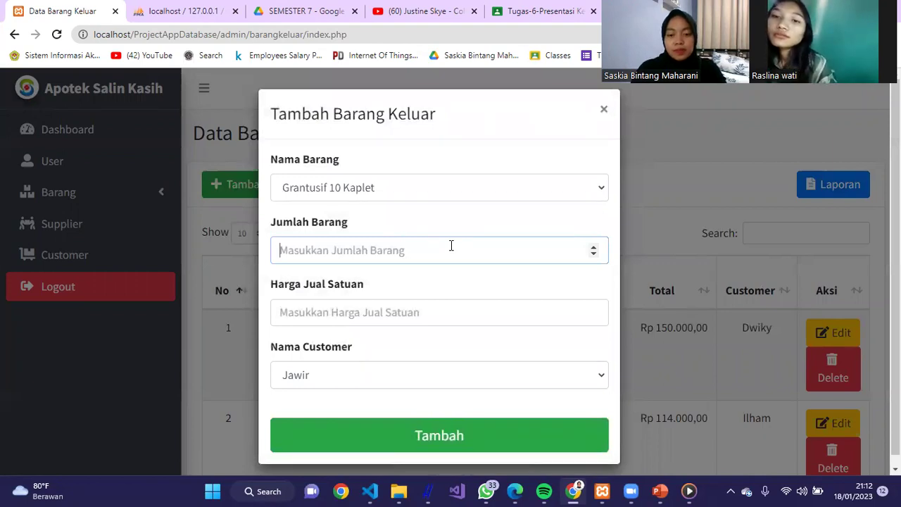
{"action": "type", "text": "9"}
{"action": "left_click", "coordinate": [397, 304]}
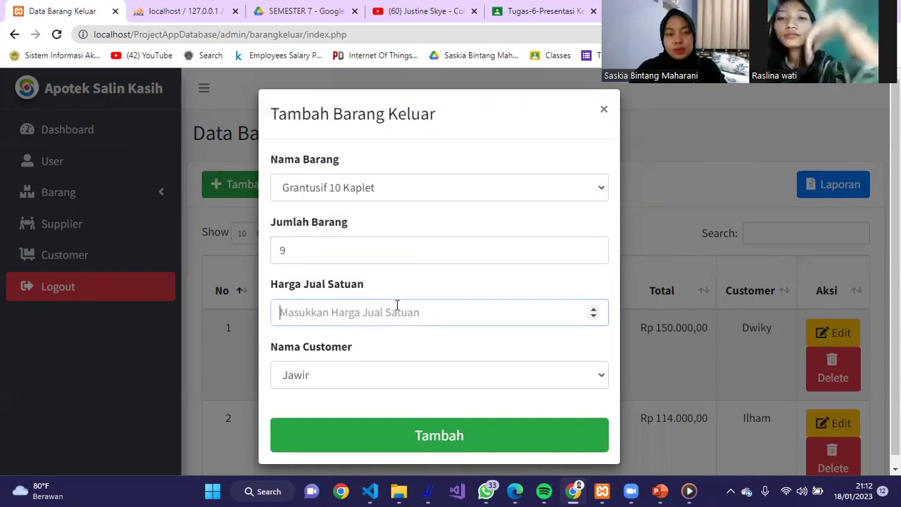
- Choose the customer, set unit price 90000, and save the outgoing entry
{"action": "left_click", "coordinate": [431, 375]}
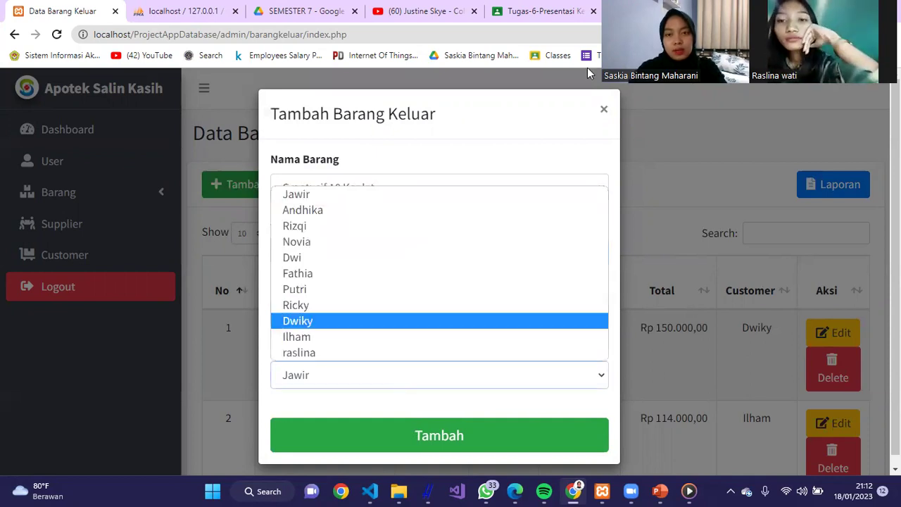
{"action": "left_click", "coordinate": [606, 124]}
{"action": "left_click", "coordinate": [482, 365]}
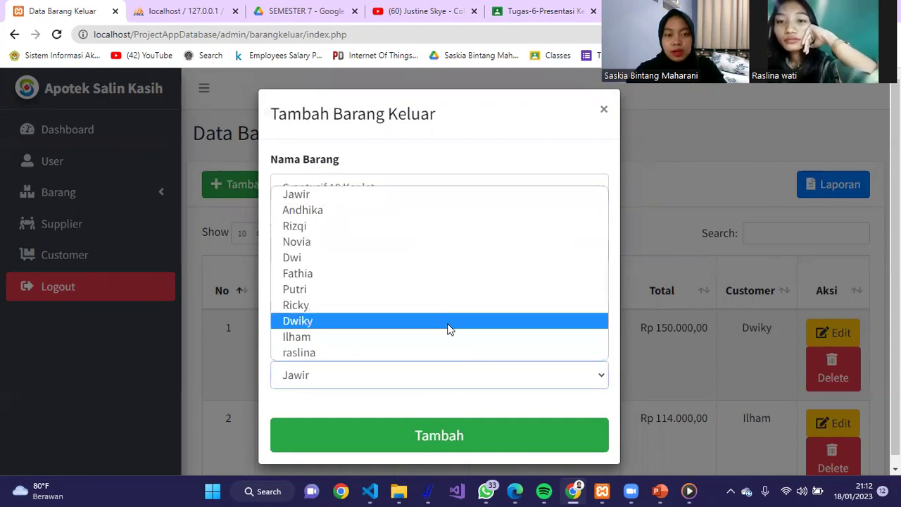
{"action": "left_click", "coordinate": [459, 304]}
{"action": "left_click", "coordinate": [419, 307]}
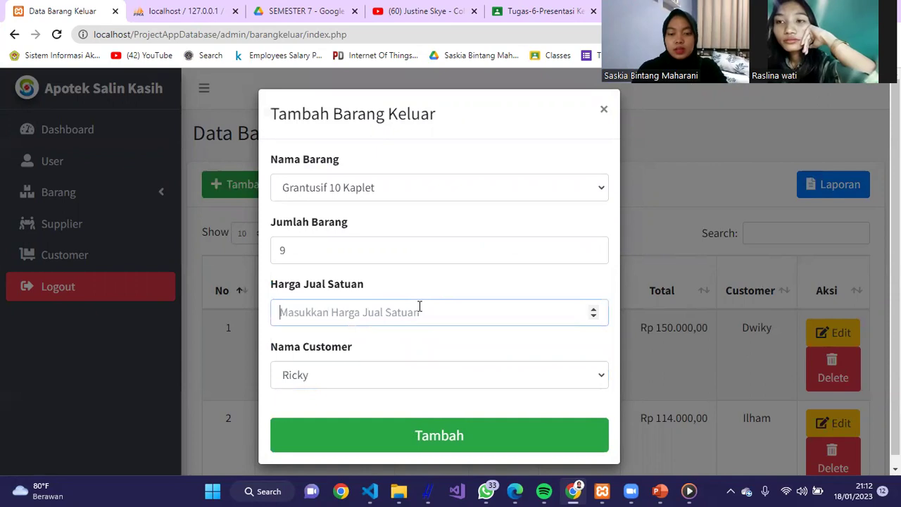
{"action": "type", "text": "90000"}
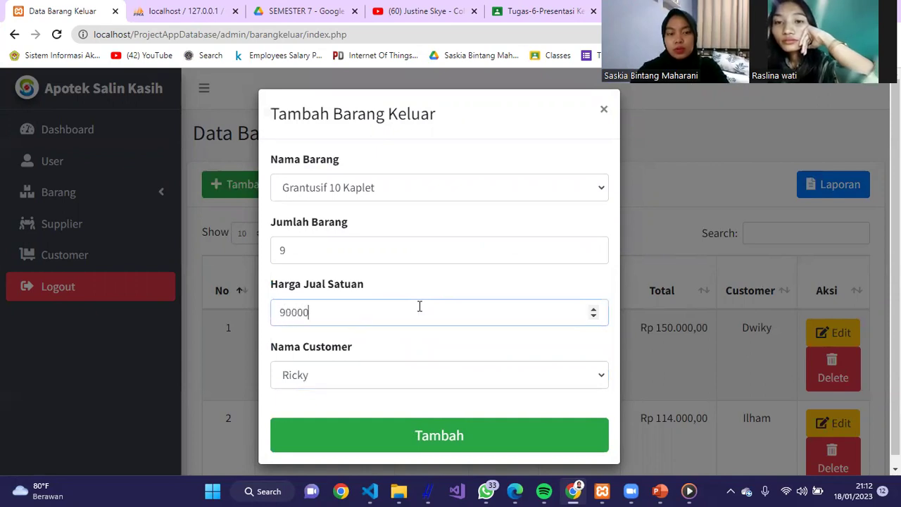
{"action": "left_click", "coordinate": [444, 437]}
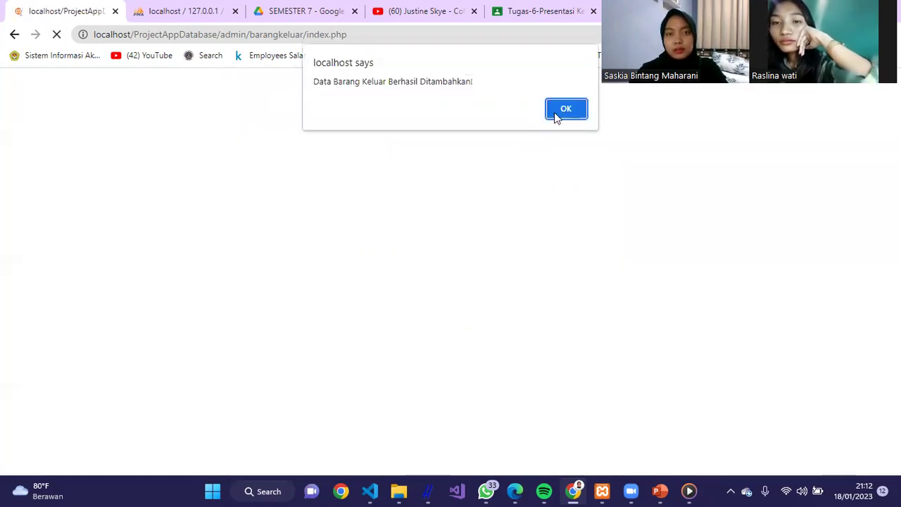
{"action": "left_click", "coordinate": [559, 109]}
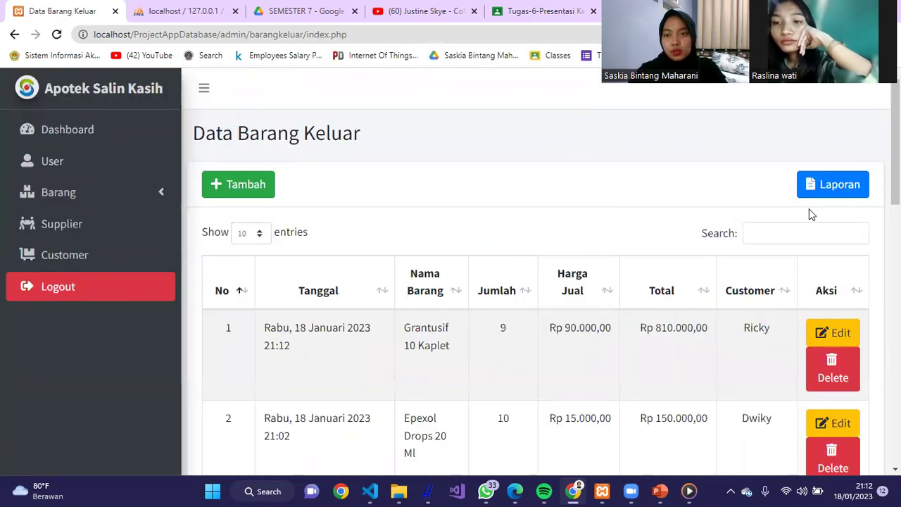
- Generate the outgoing report for 11/01/2023 to 18/01/2023, then go back to Data Barang Keluar
{"action": "left_click", "coordinate": [824, 185]}
{"action": "left_click", "coordinate": [607, 190]}
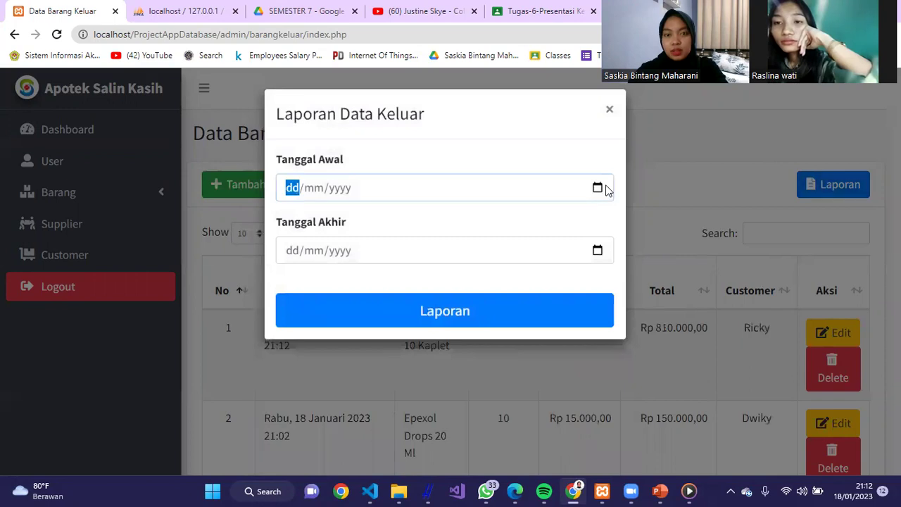
{"action": "left_click", "coordinate": [597, 188]}
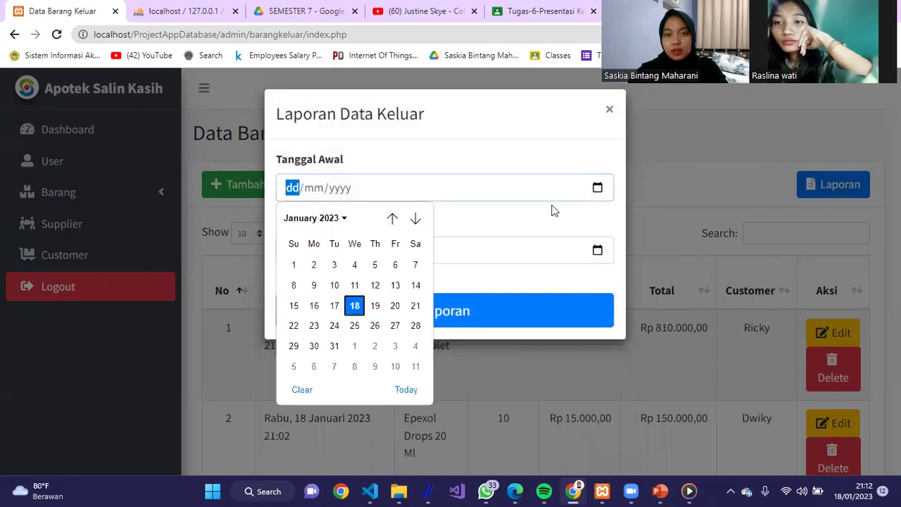
{"action": "left_click", "coordinate": [354, 284]}
{"action": "left_click", "coordinate": [606, 251]}
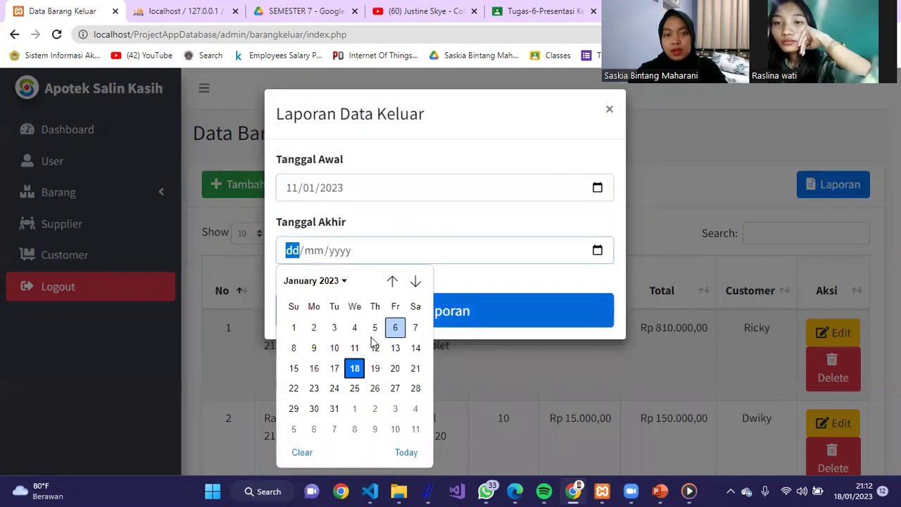
{"action": "left_click", "coordinate": [354, 368]}
{"action": "left_click", "coordinate": [448, 317]}
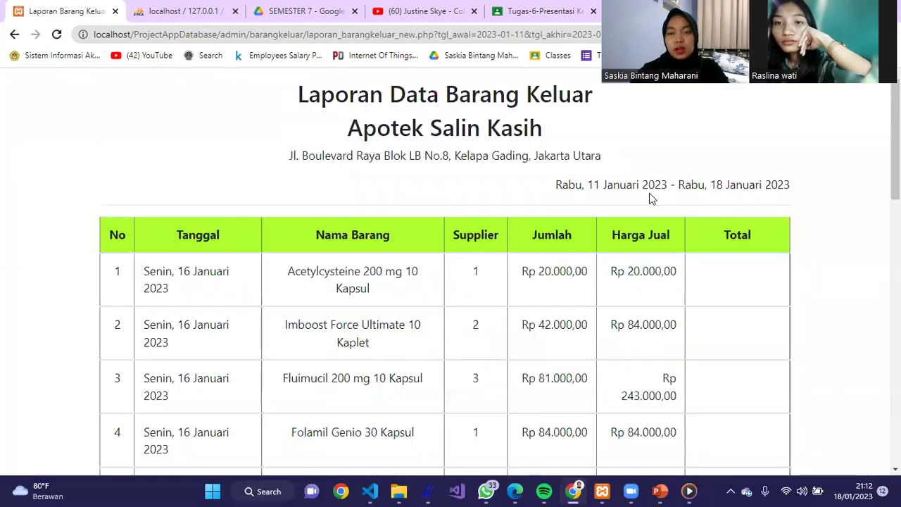
{"action": "mouse_move", "coordinate": [895, 141]}
{"action": "left_mouse_down"}
{"action": "mouse_move", "coordinate": [895, 373]}
{"action": "mouse_move", "coordinate": [870, 423]}
{"action": "mouse_move", "coordinate": [895, 398]}
{"action": "mouse_move", "coordinate": [895, 134]}
{"action": "left_mouse_up"}
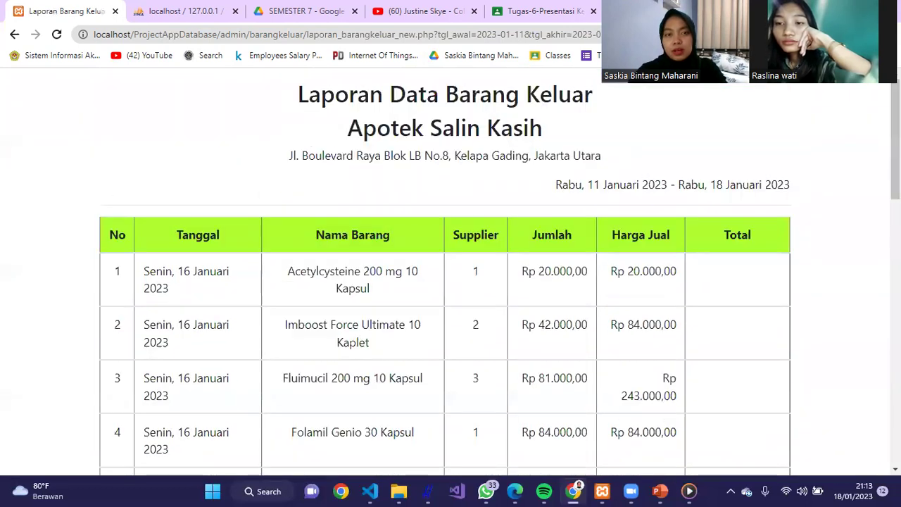
{"action": "left_click", "coordinate": [14, 33]}
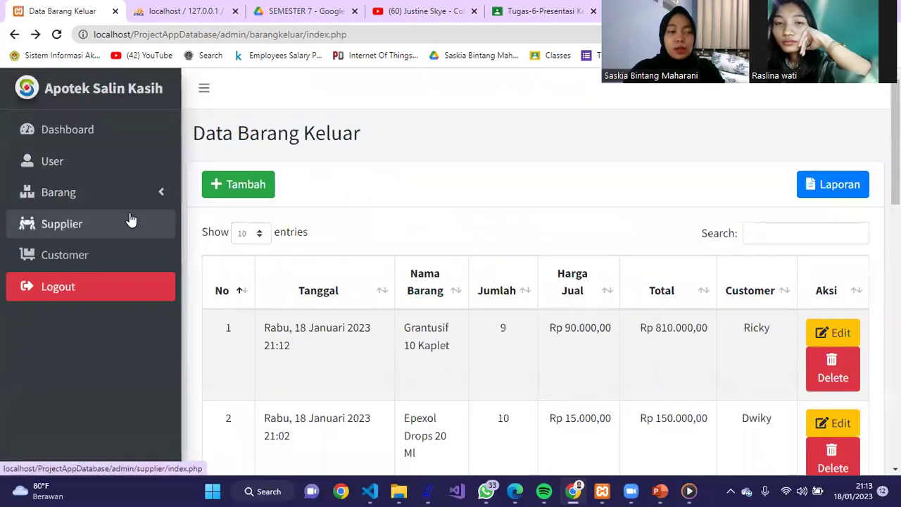
- Open the supplier list and search it for 'ber', then clear the search
{"action": "left_click", "coordinate": [135, 226]}
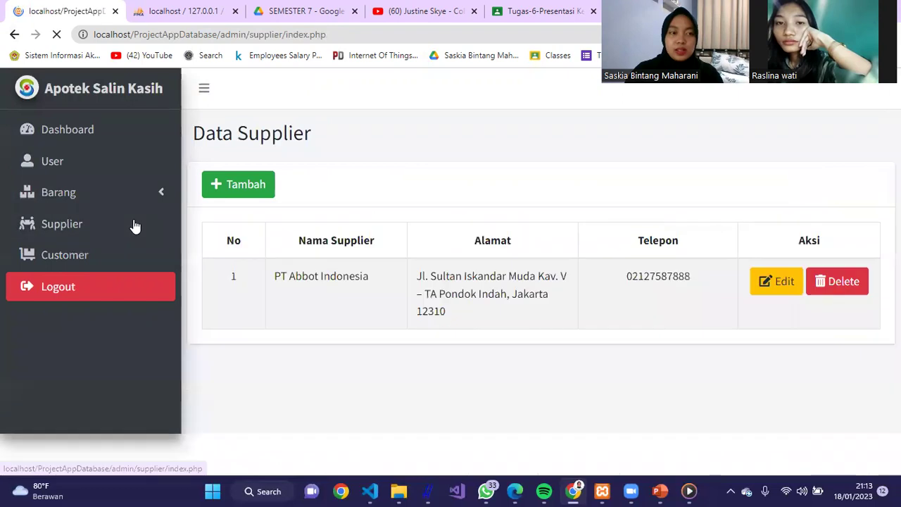
{"action": "mouse_move", "coordinate": [895, 165]}
{"action": "left_mouse_down"}
{"action": "mouse_move", "coordinate": [895, 214]}
{"action": "mouse_move", "coordinate": [895, 164]}
{"action": "left_mouse_up"}
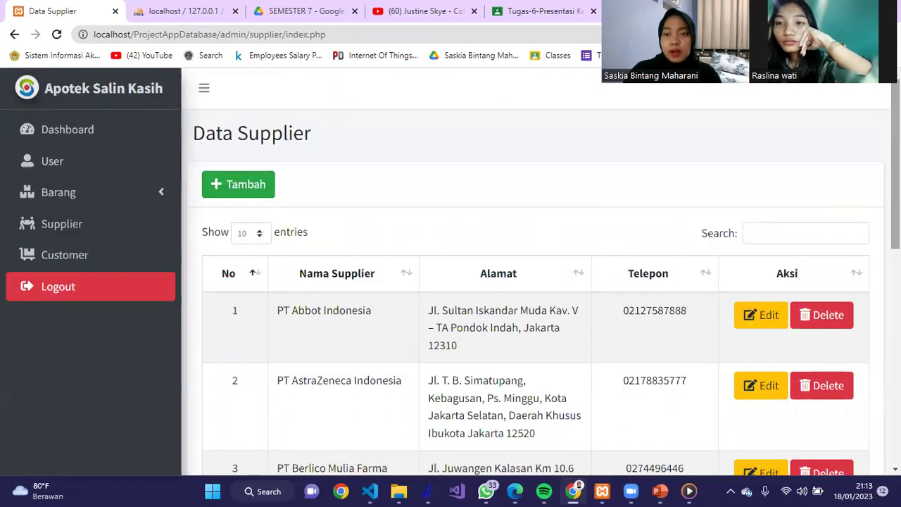
{"action": "left_click_drag", "start_coordinate": [896, 165], "coordinate": [895, 165]}
{"action": "left_click", "coordinate": [769, 224]}
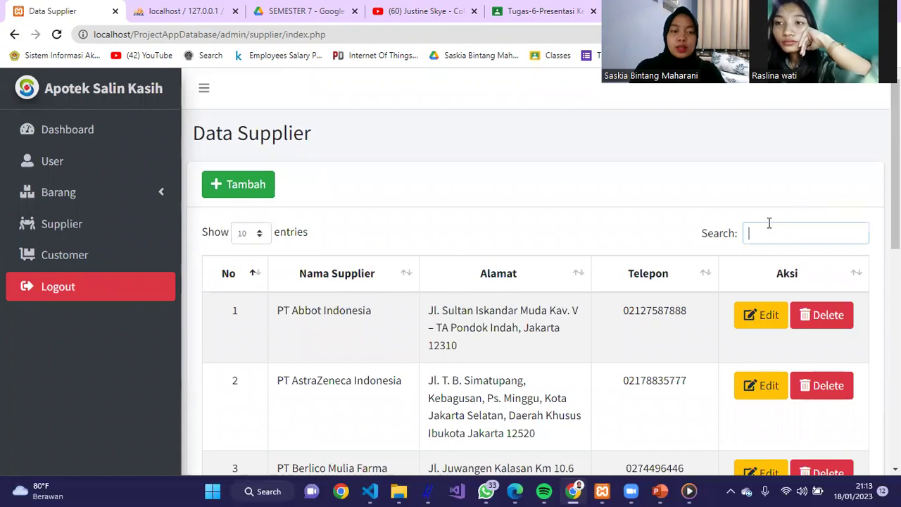
{"action": "type", "text": "ber"}
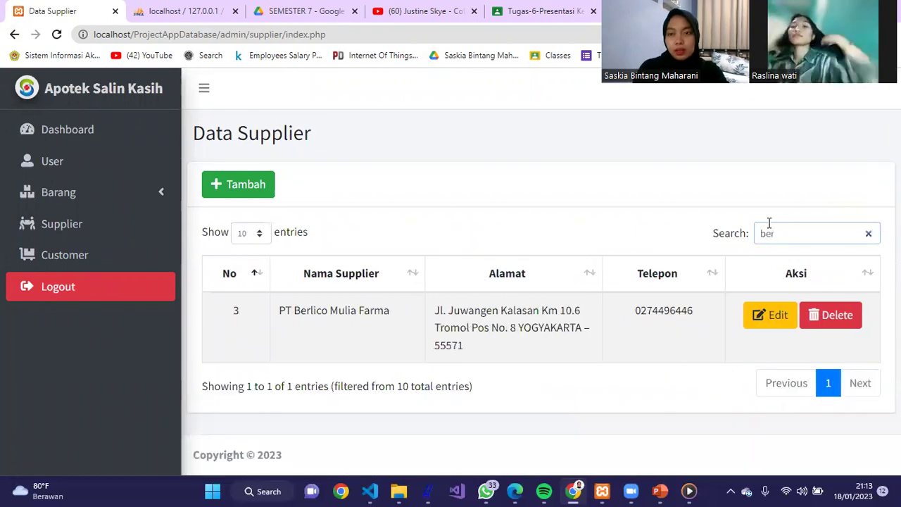
{"action": "key", "text": "BackSpace"}
{"action": "key", "text": "BackSpace"}
{"action": "key", "text": "BackSpace"}
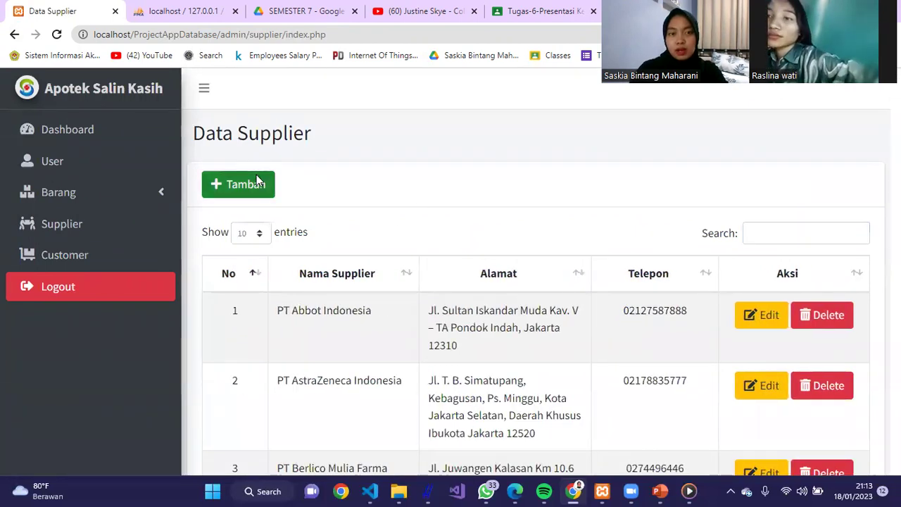
- Enter supplier PT Garuda with address jl. surya and its phone number, then submit
{"action": "left_click", "coordinate": [257, 182]}
{"action": "left_click", "coordinate": [363, 189]}
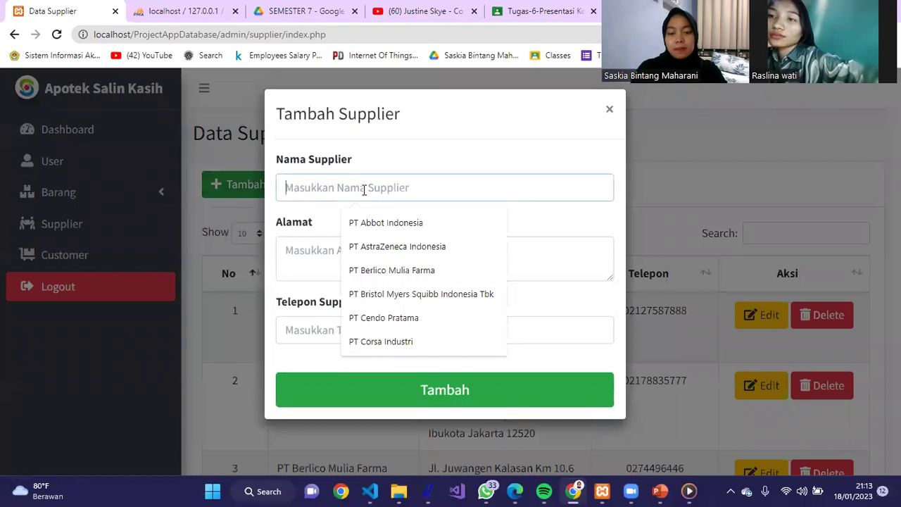
{"action": "type", "text": "PT "}
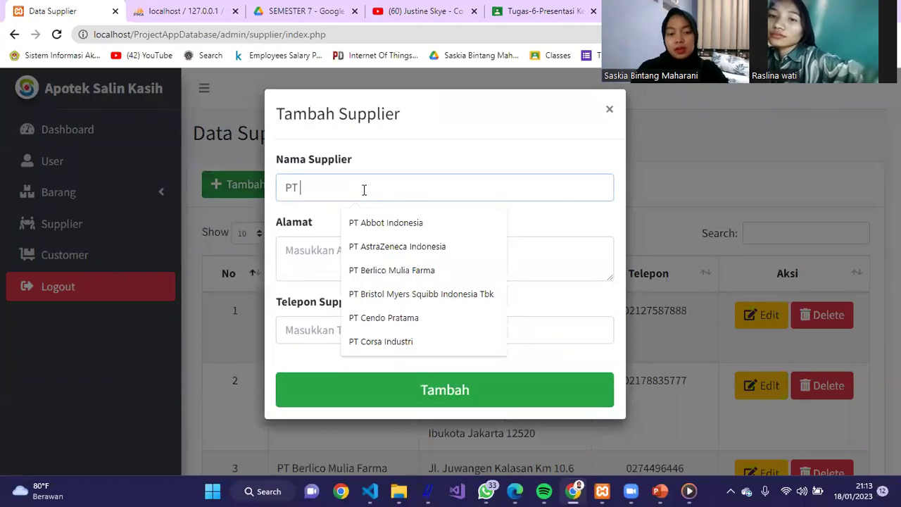
{"action": "type", "text": "ga"}
{"action": "key", "text": "BackSpace"}
{"action": "key", "text": "BackSpace"}
{"action": "type", "text": "Ga"}
{"action": "left_click", "coordinate": [370, 250]}
{"action": "type", "text": "jl"}
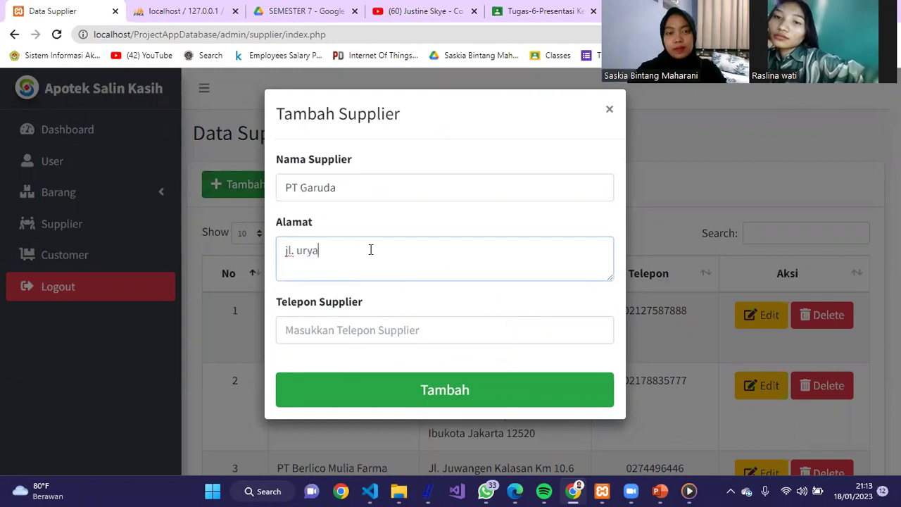
{"action": "type", "text": "."}
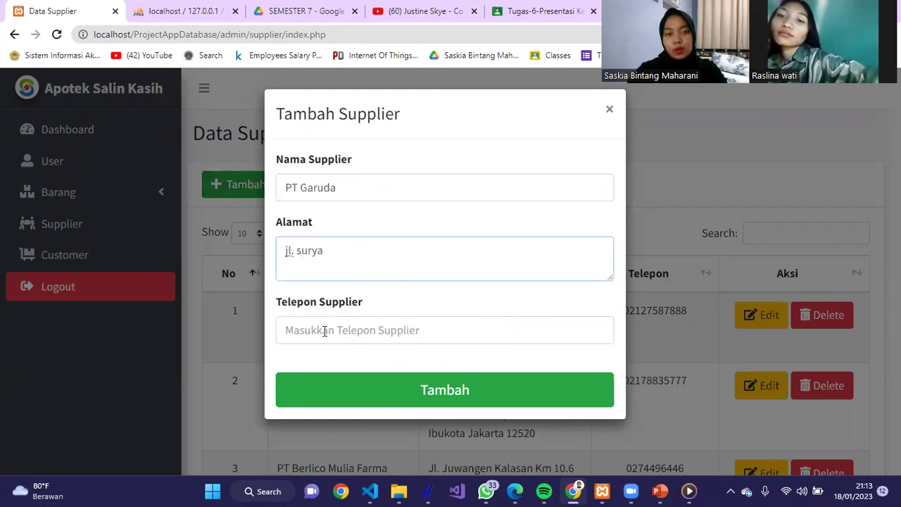
{"action": "left_click", "coordinate": [324, 330]}
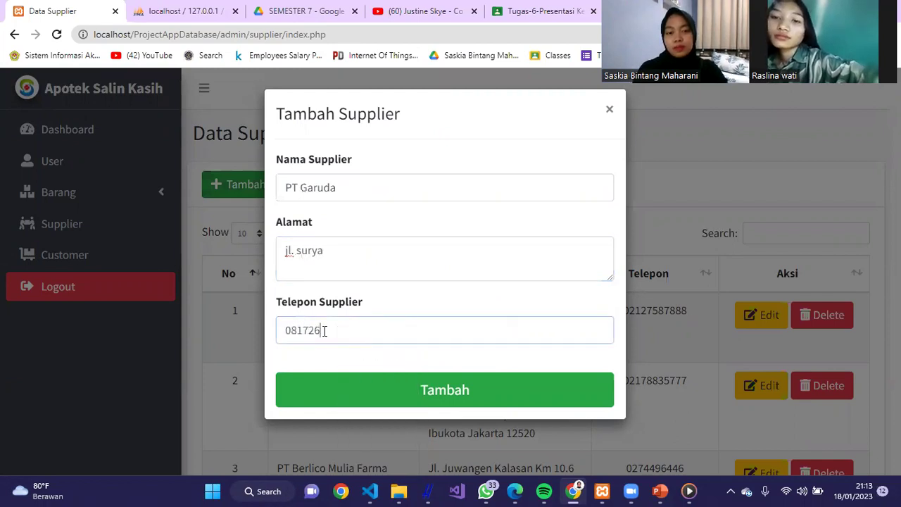
{"action": "left_click", "coordinate": [396, 393]}
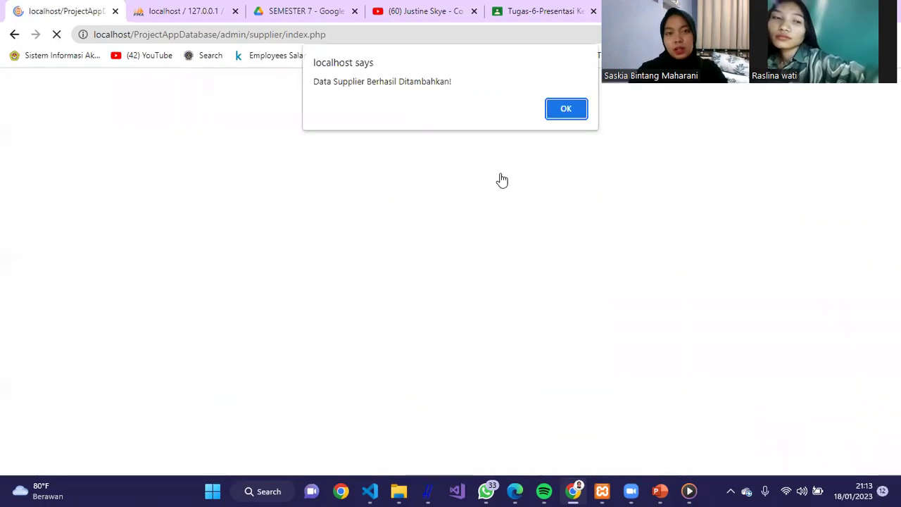
- Find PT Garuda on supplier page 2, cancel its edit and delete dialogs, then open Customer
{"action": "left_click", "coordinate": [566, 114]}
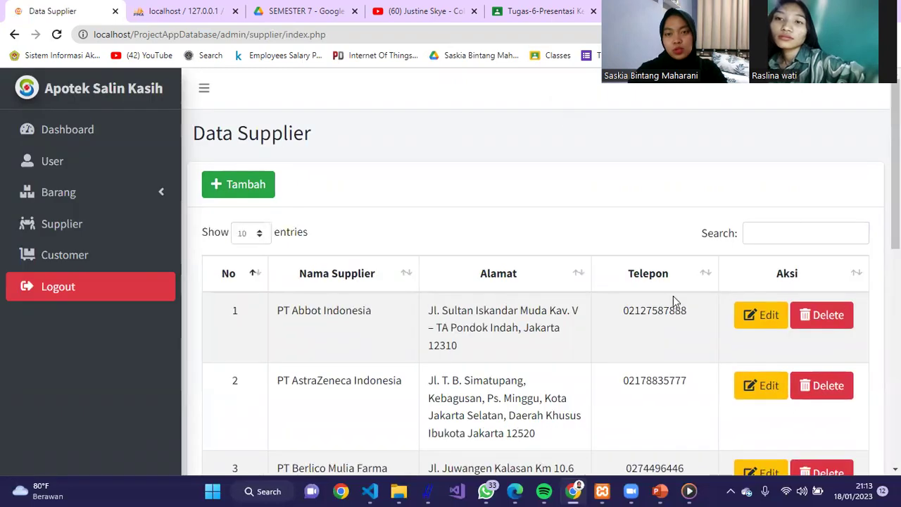
{"action": "scroll", "coordinate": [535, 281], "scroll_direction": "down", "scroll_amount": 8}
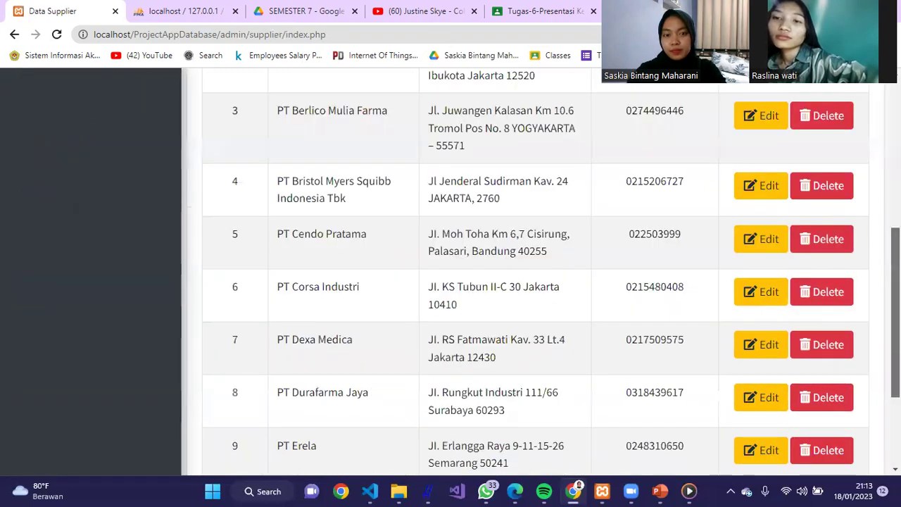
{"action": "scroll", "coordinate": [861, 394], "scroll_direction": "up", "scroll_amount": 1}
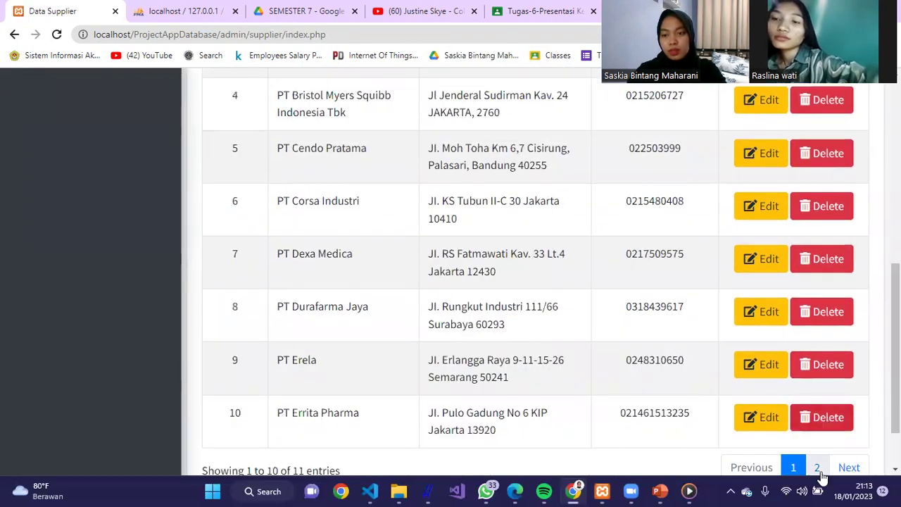
{"action": "left_click", "coordinate": [816, 466]}
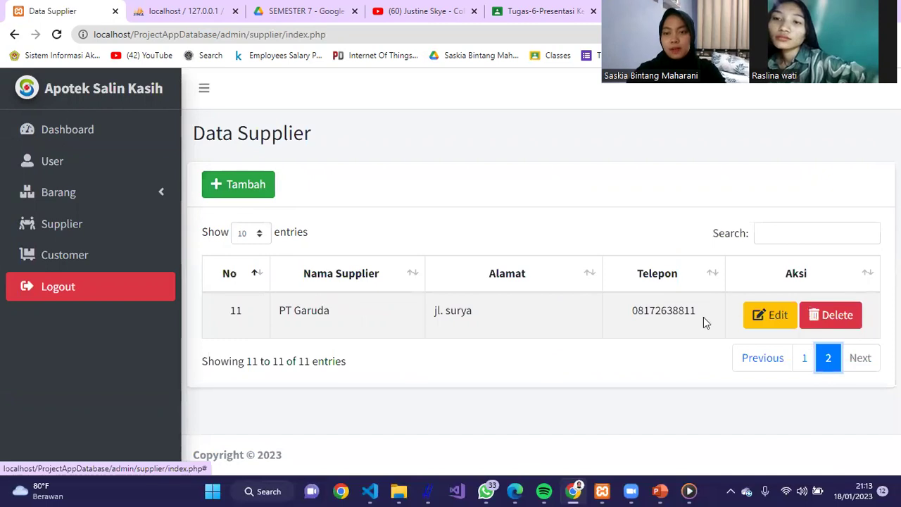
{"action": "left_click", "coordinate": [775, 317]}
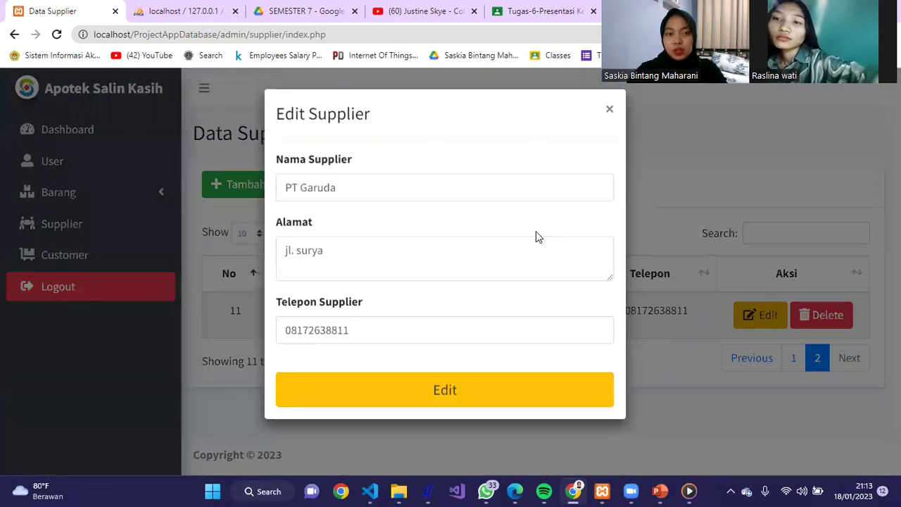
{"action": "left_click", "coordinate": [610, 112]}
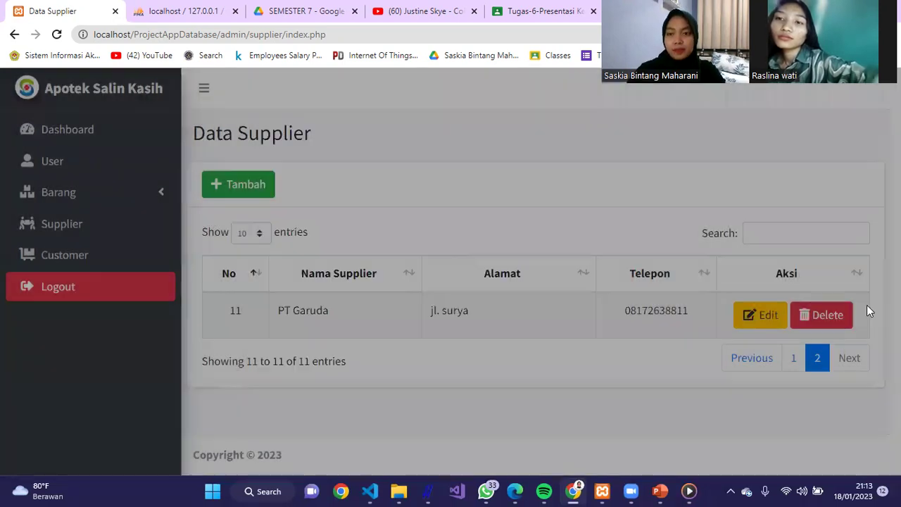
{"action": "left_click", "coordinate": [838, 320]}
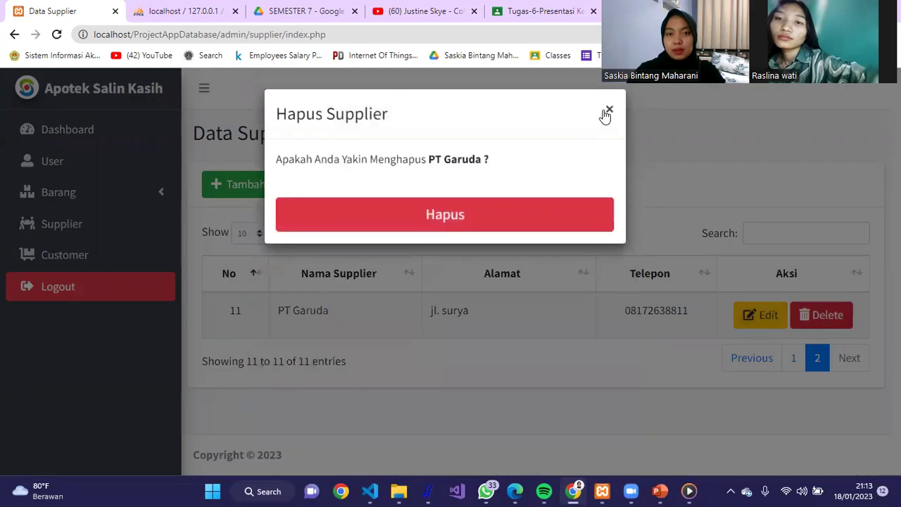
{"action": "left_click", "coordinate": [606, 113]}
{"action": "left_click", "coordinate": [128, 255]}
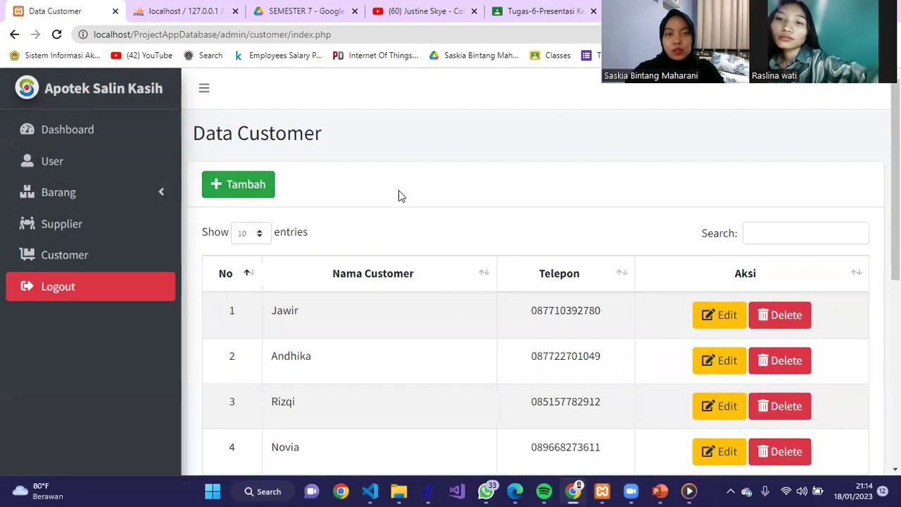
- Add a customer with the customer's name and phone number, then dismiss the success alert
{"action": "left_click", "coordinate": [263, 183]}
{"action": "left_click", "coordinate": [367, 181]}
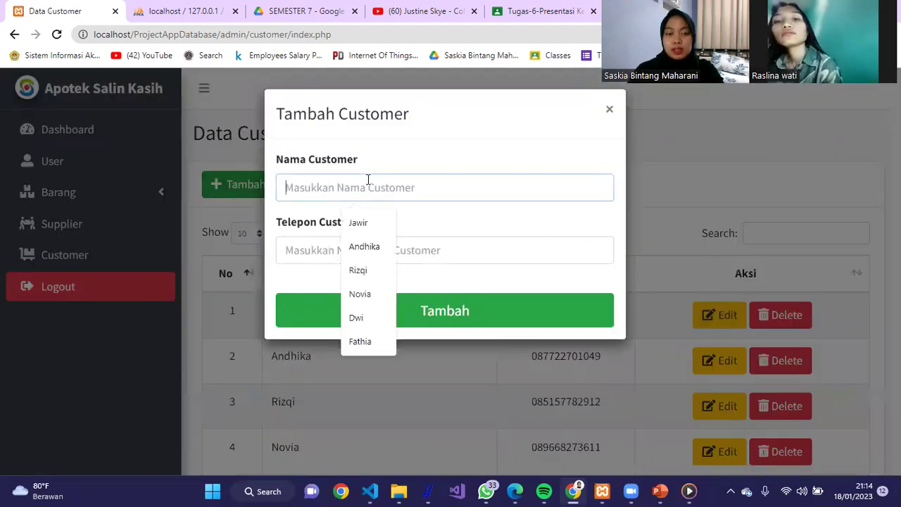
{"action": "type", "text": "Ras"}
{"action": "key", "text": "BackSpace"}
{"action": "key", "text": "BackSpace"}
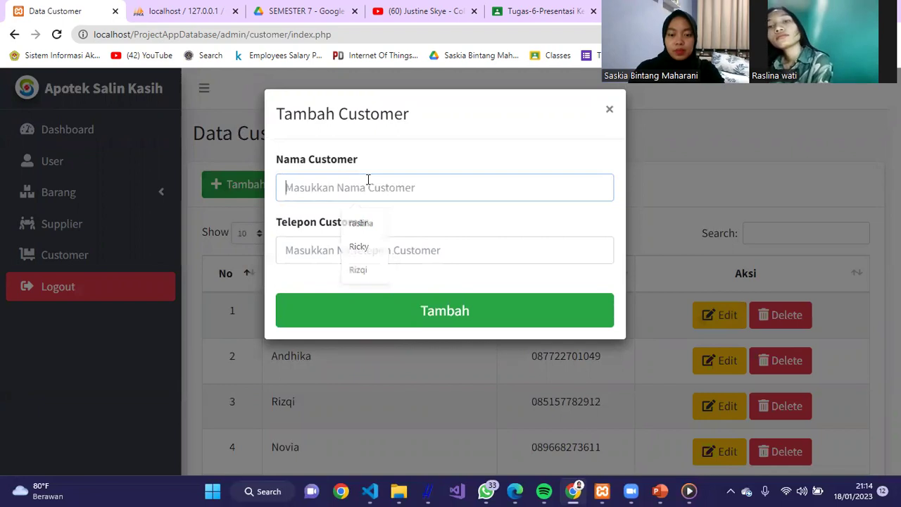
{"action": "type", "text": "Popo"}
{"action": "left_click", "coordinate": [375, 252]}
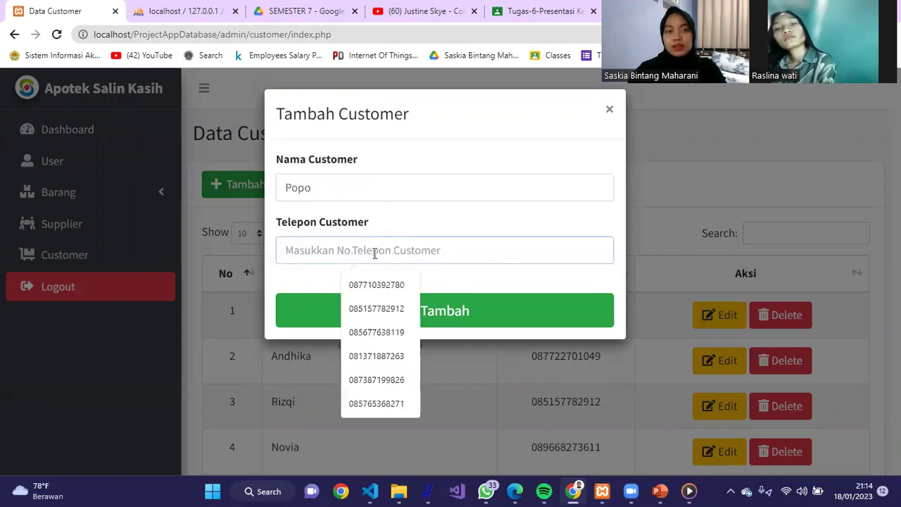
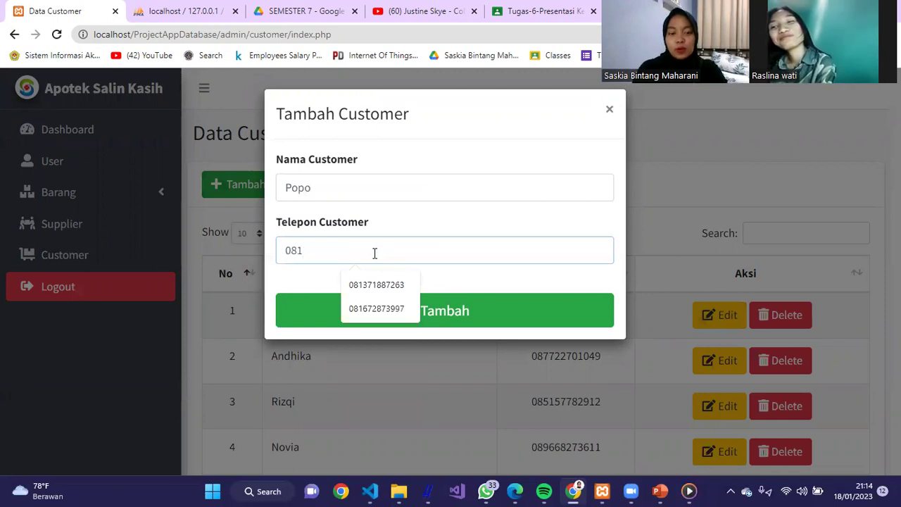
{"action": "key", "text": "Return"}
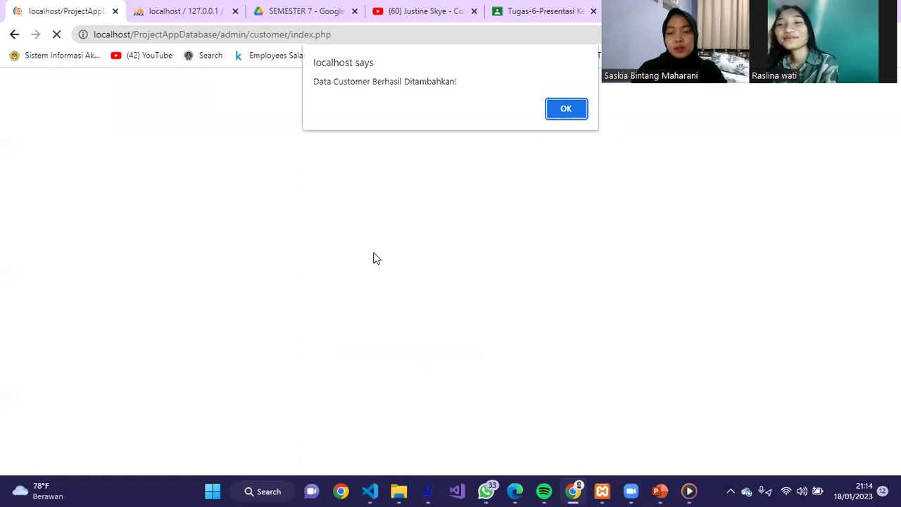
{"action": "key", "text": "Return"}
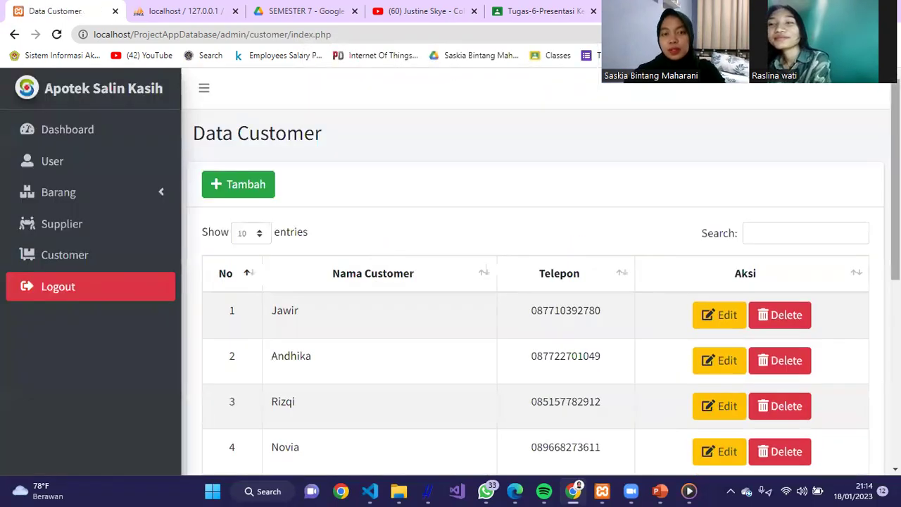
{"action": "scroll", "coordinate": [535, 281], "scroll_direction": "down", "scroll_amount": 5}
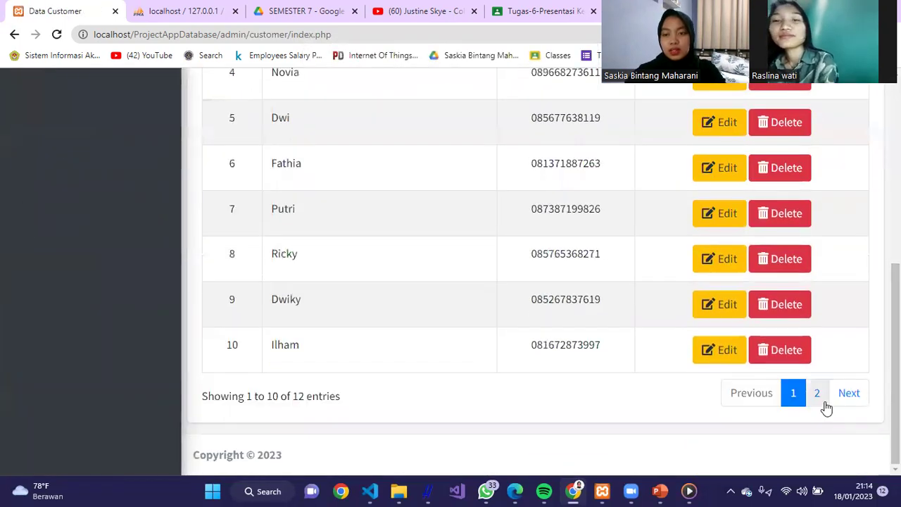
- On customer page 2, open and cancel the new customer's edit and delete dialogs
{"action": "left_click", "coordinate": [820, 401]}
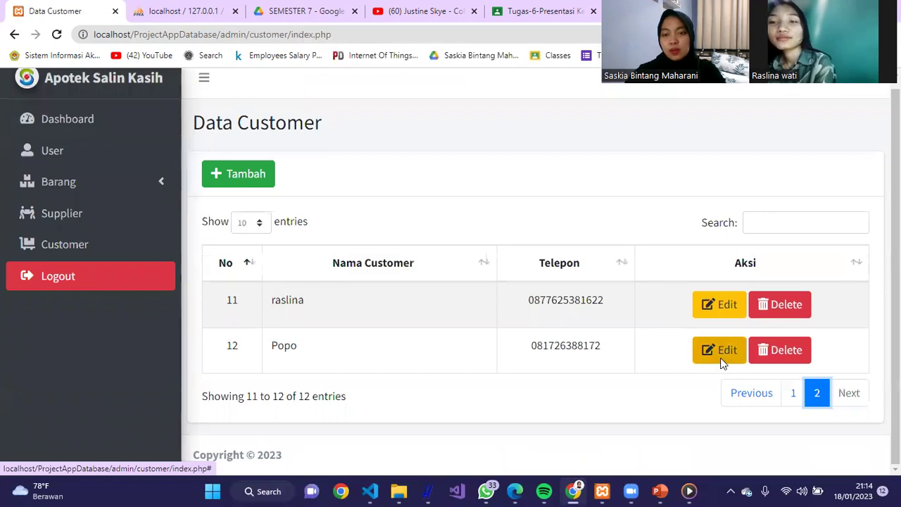
{"action": "left_click", "coordinate": [720, 357]}
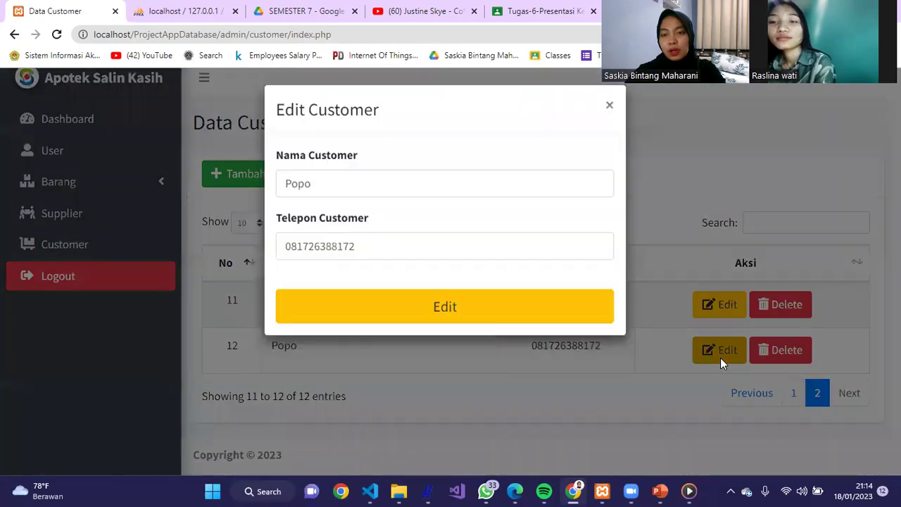
{"action": "left_click", "coordinate": [610, 106]}
{"action": "left_click", "coordinate": [773, 346]}
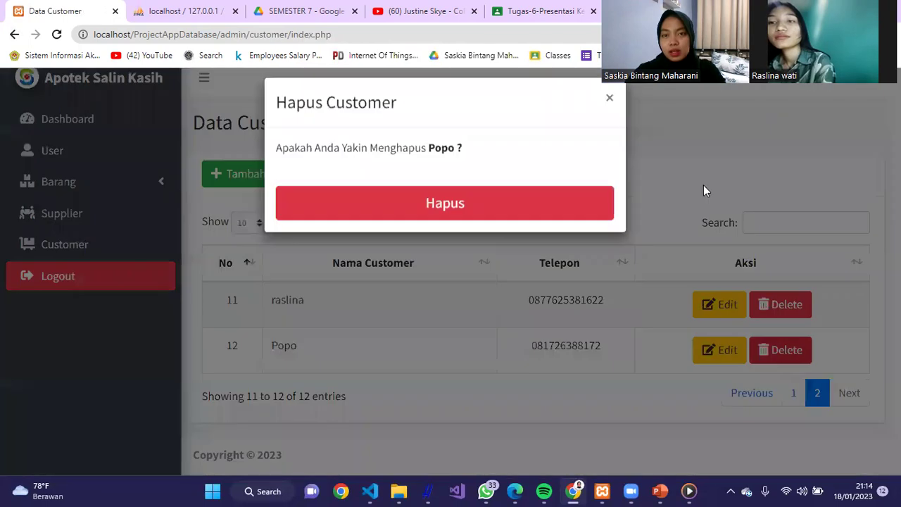
{"action": "left_click", "coordinate": [609, 113]}
- Show 50 customers per page and search the list for the new customer
{"action": "left_click", "coordinate": [773, 219]}
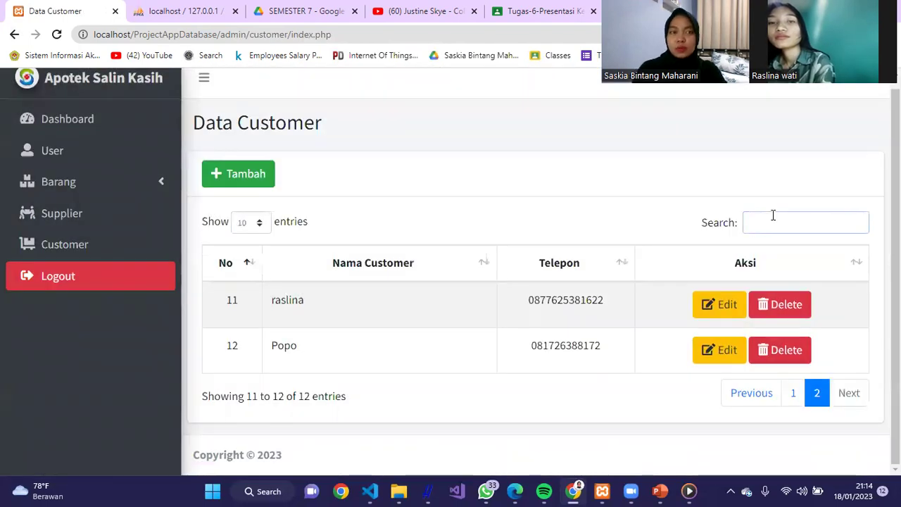
{"action": "left_click", "coordinate": [259, 228]}
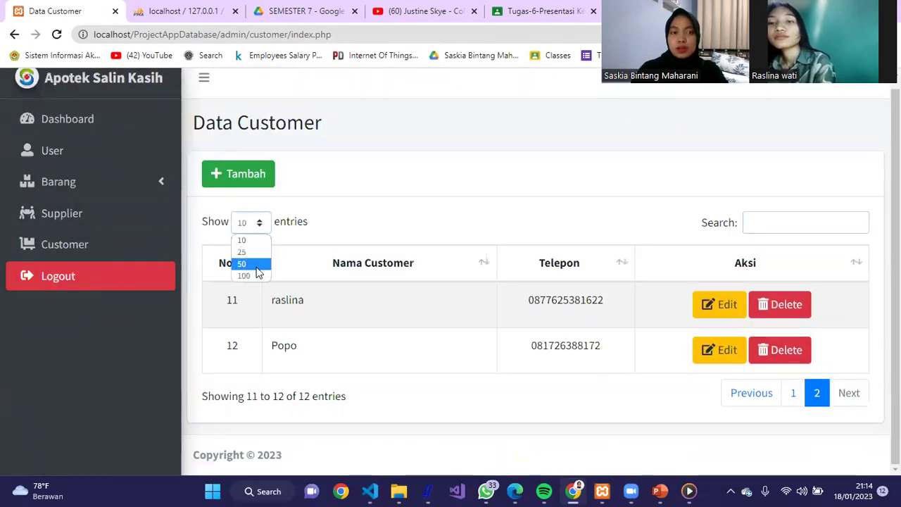
{"action": "left_click", "coordinate": [256, 266]}
{"action": "left_click", "coordinate": [778, 220]}
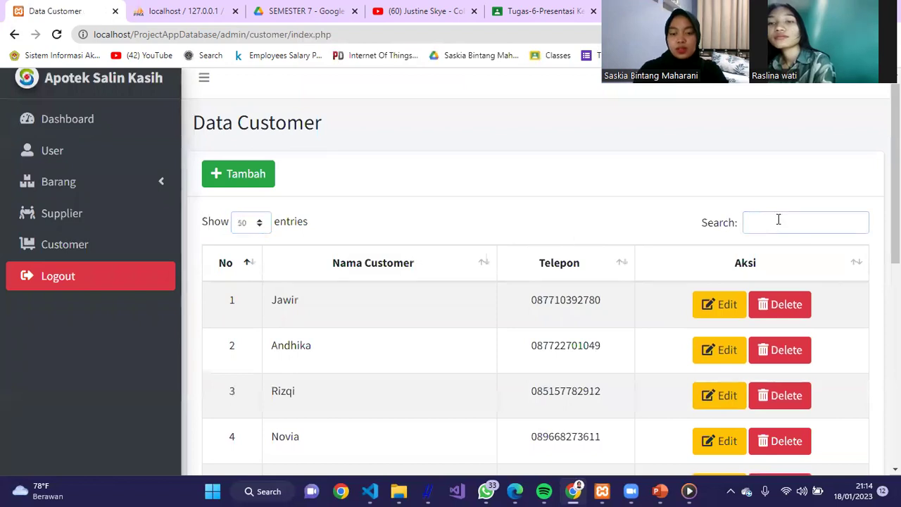
{"action": "type", "text": "popo"}
{"action": "left_click", "coordinate": [523, 175]}
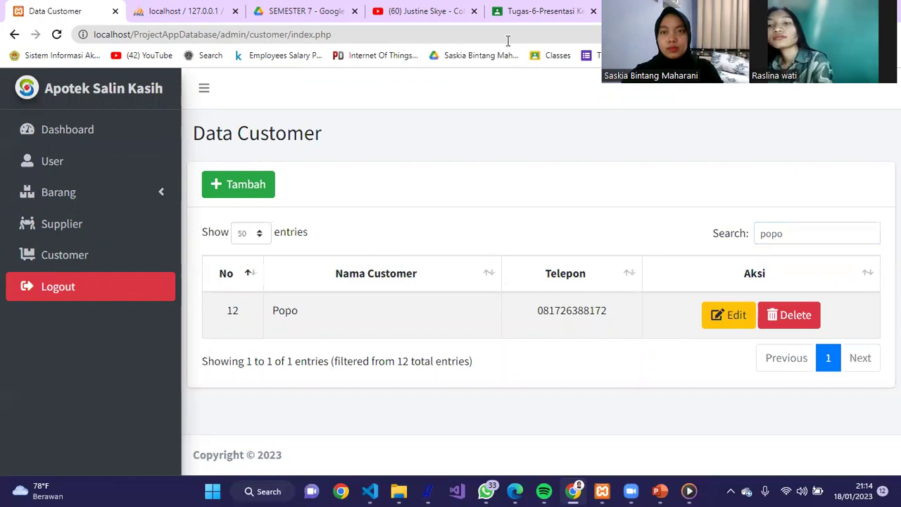
- Log out of the pharmacy app back to the login page
{"action": "left_click", "coordinate": [124, 288]}
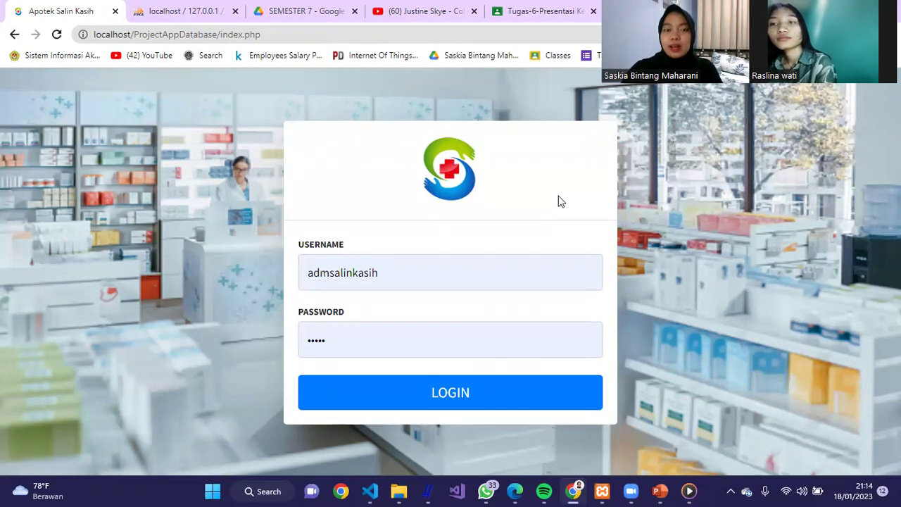
{"action": "left_click", "coordinate": [575, 258]}
{"action": "left_click", "coordinate": [672, 228]}
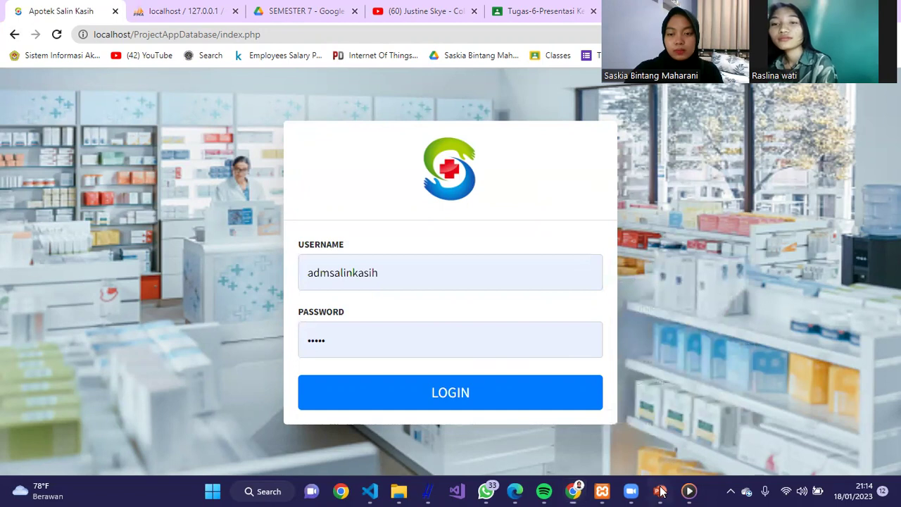
{"action": "left_click", "coordinate": [660, 490]}
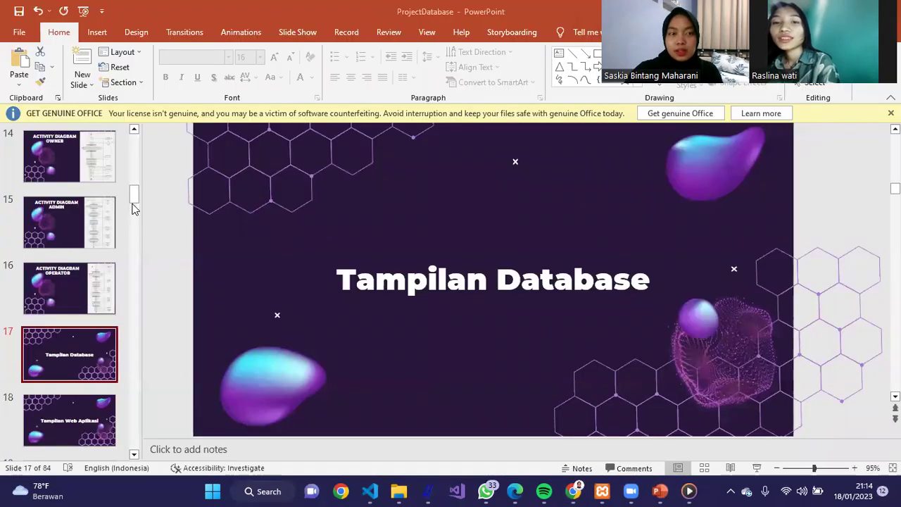
- Run the slide show from the final slide 84, 'TERIMA KASIH'
{"action": "left_click_drag", "start_coordinate": [155, 415], "coordinate": [136, 457]}
{"action": "left_click", "coordinate": [82, 434]}
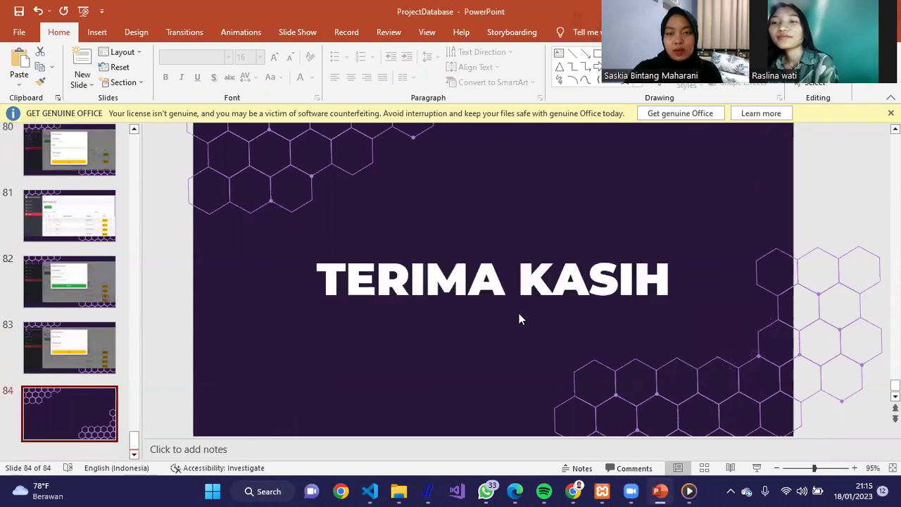
{"action": "left_click", "coordinate": [755, 468]}
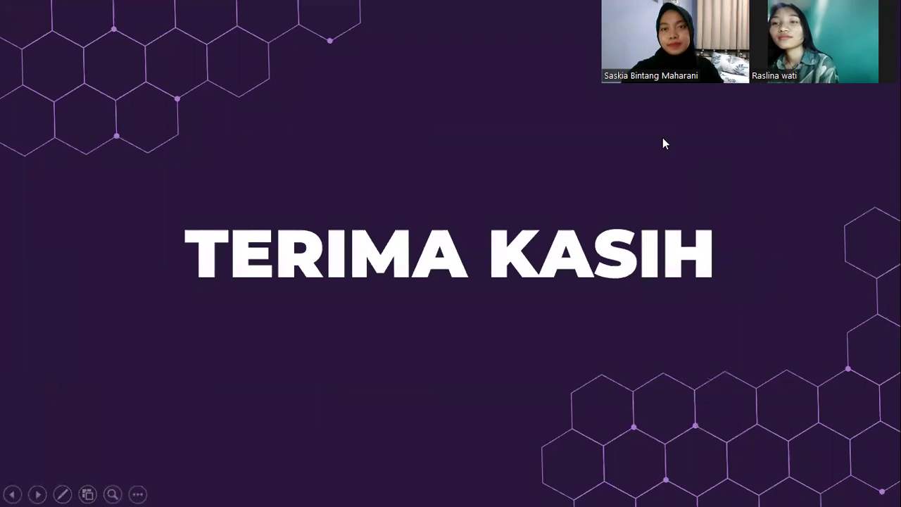